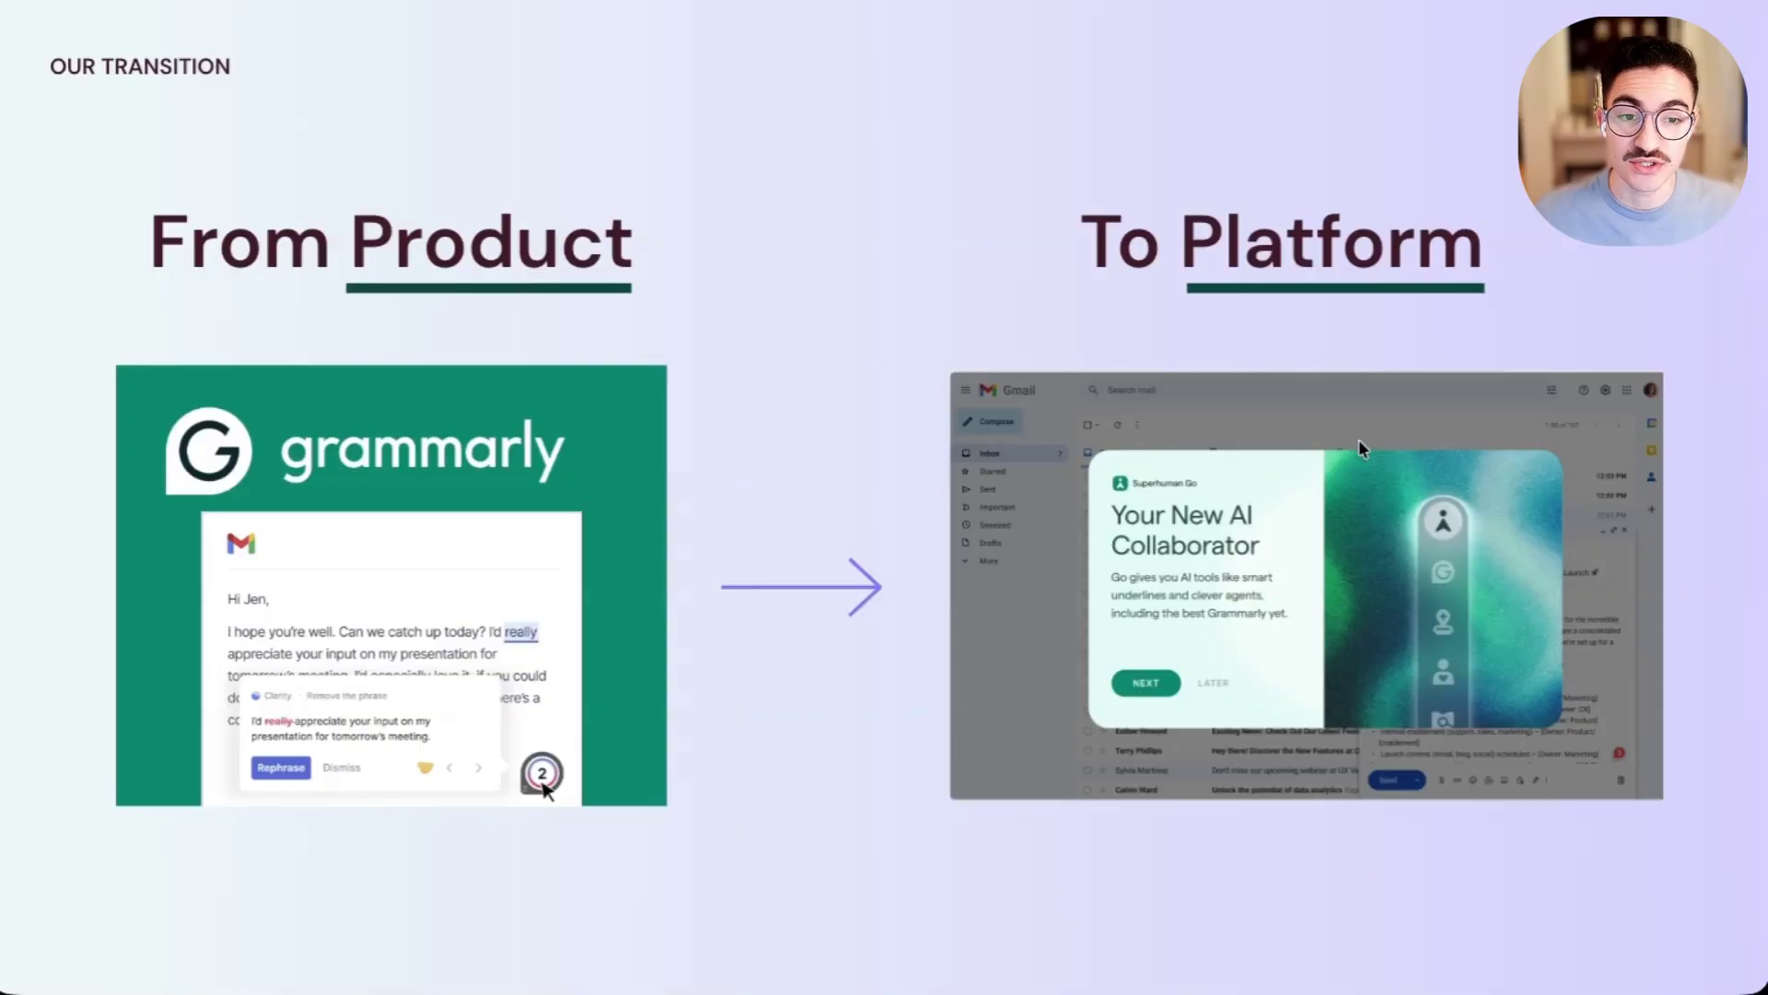
# - Advance the presentation to the 'Our New Platform: Superhuman Go' slide
pyautogui.press('Right')
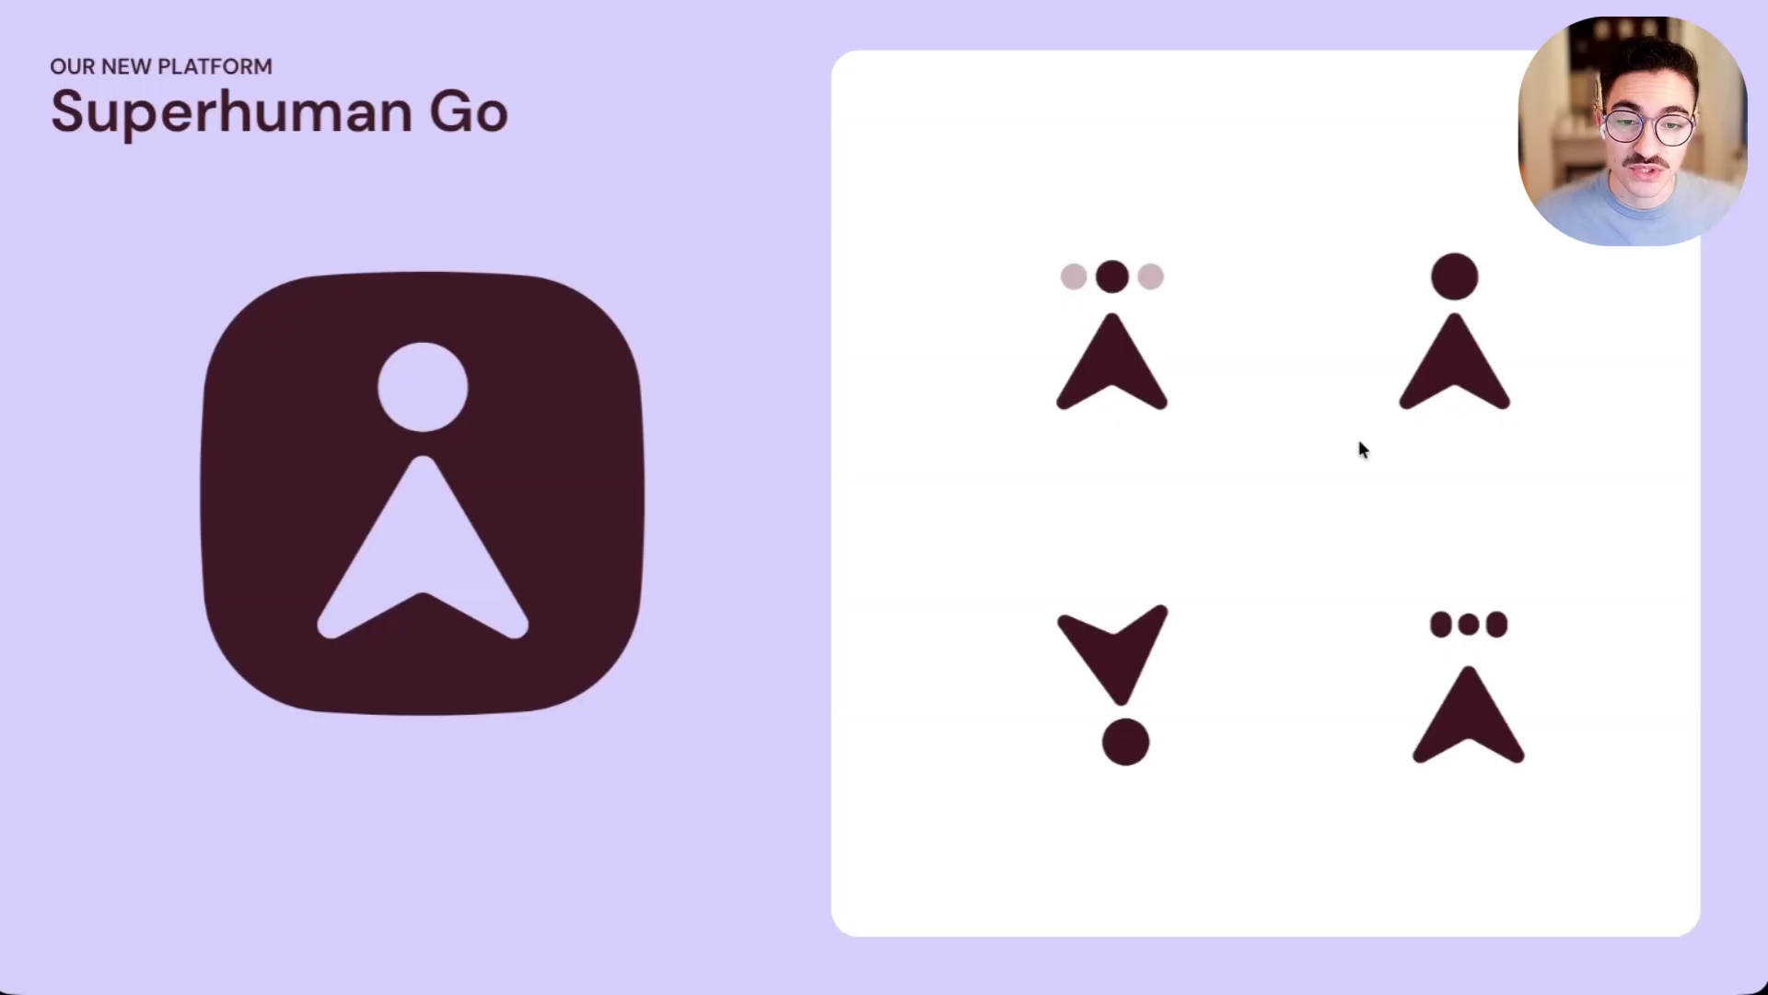
# - Advance through the three-feature overview slide to the 'Superhuman Go Vision' slide
pyautogui.press('Right')
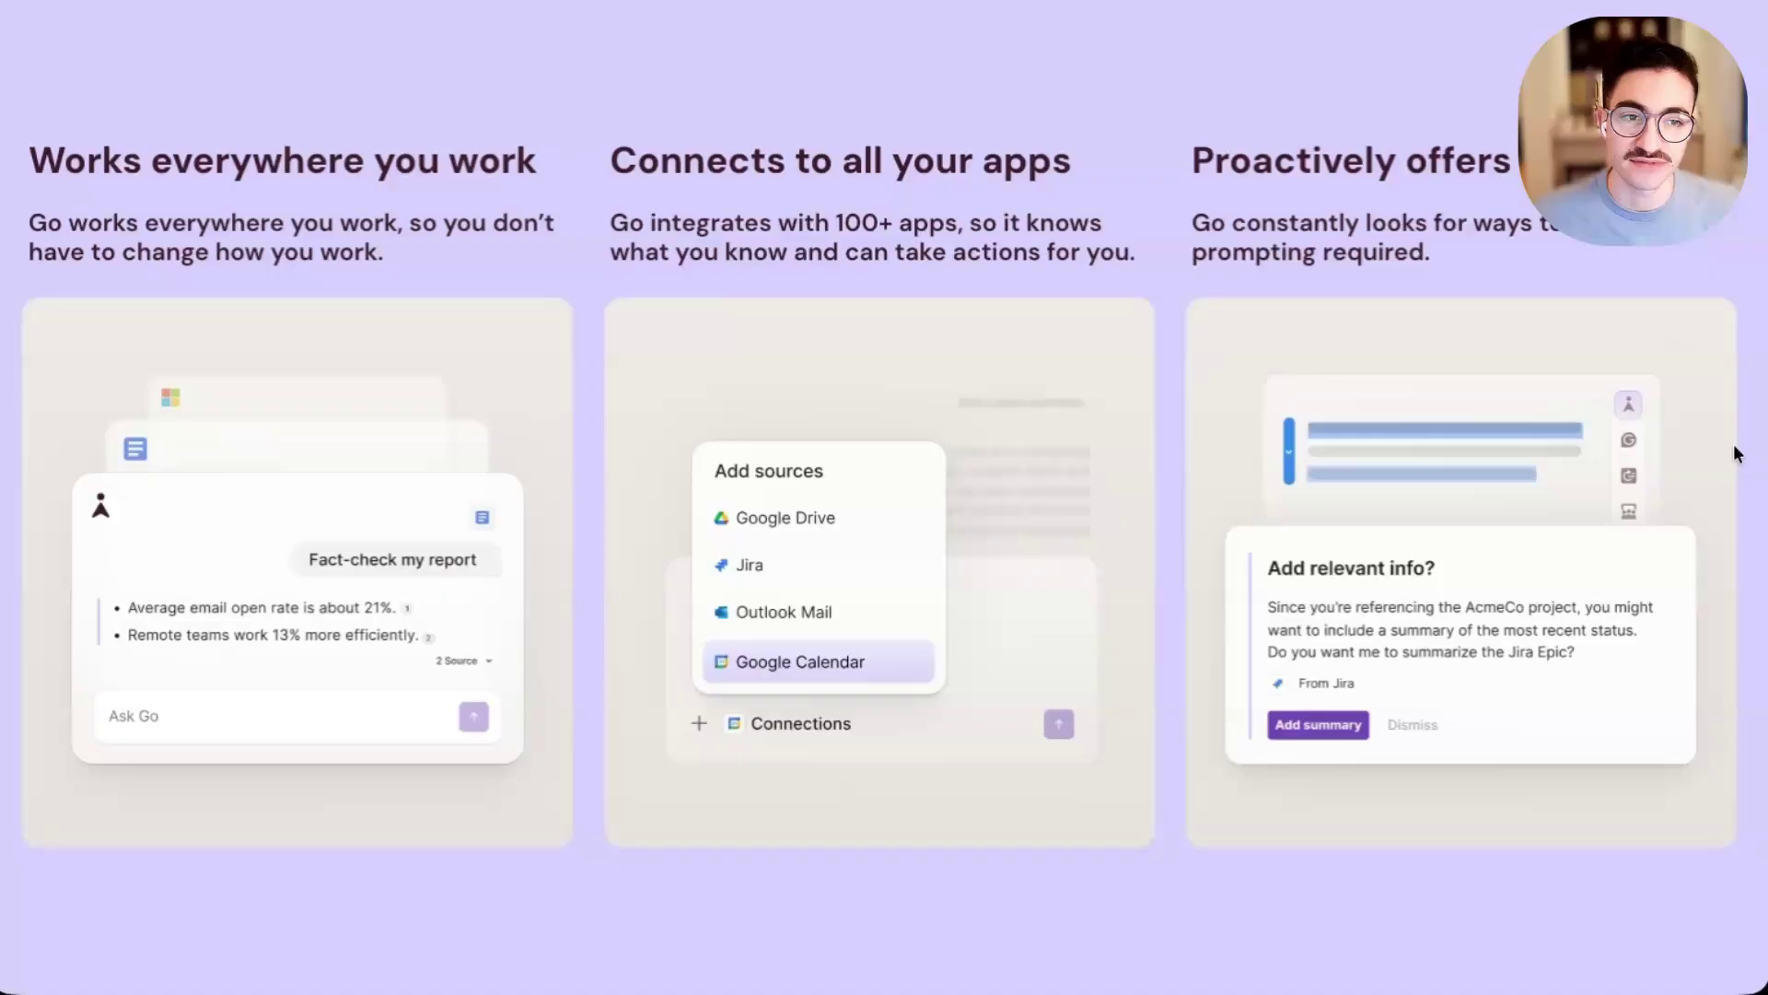
pyautogui.press('Right')
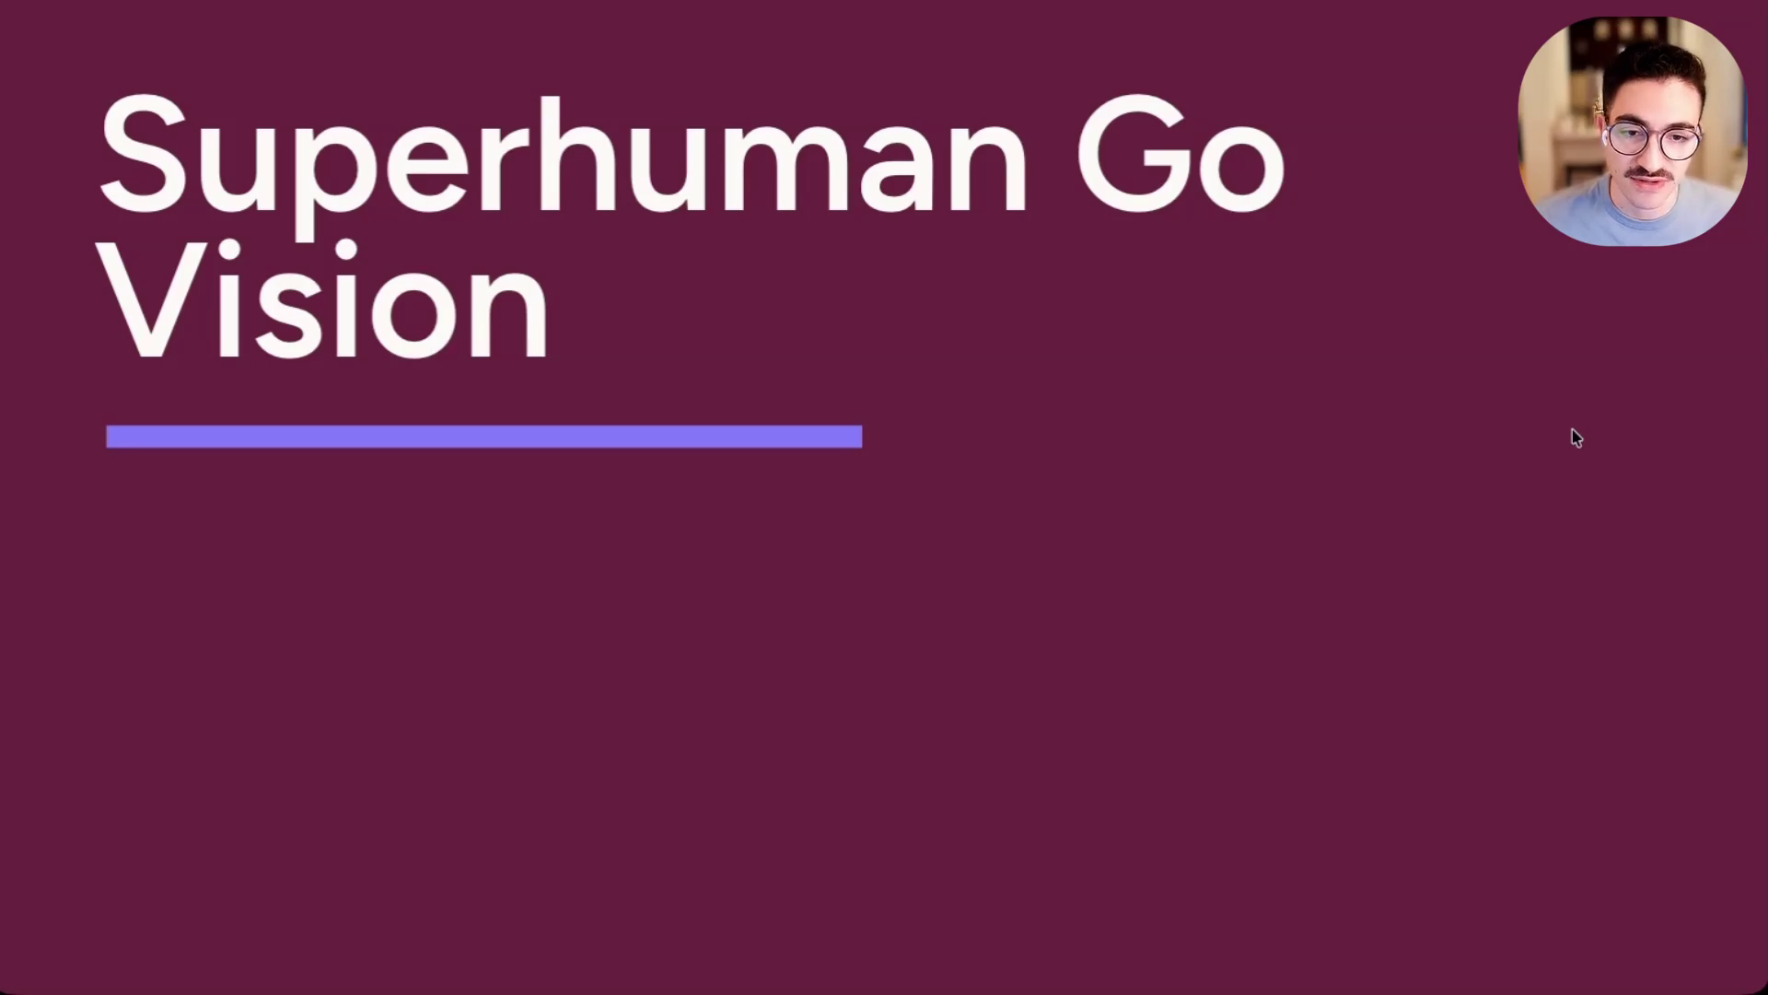
# - In the pickup email, accept the recipient-name spelling fix and the 'yesterday' correction
pyautogui.press('Right')
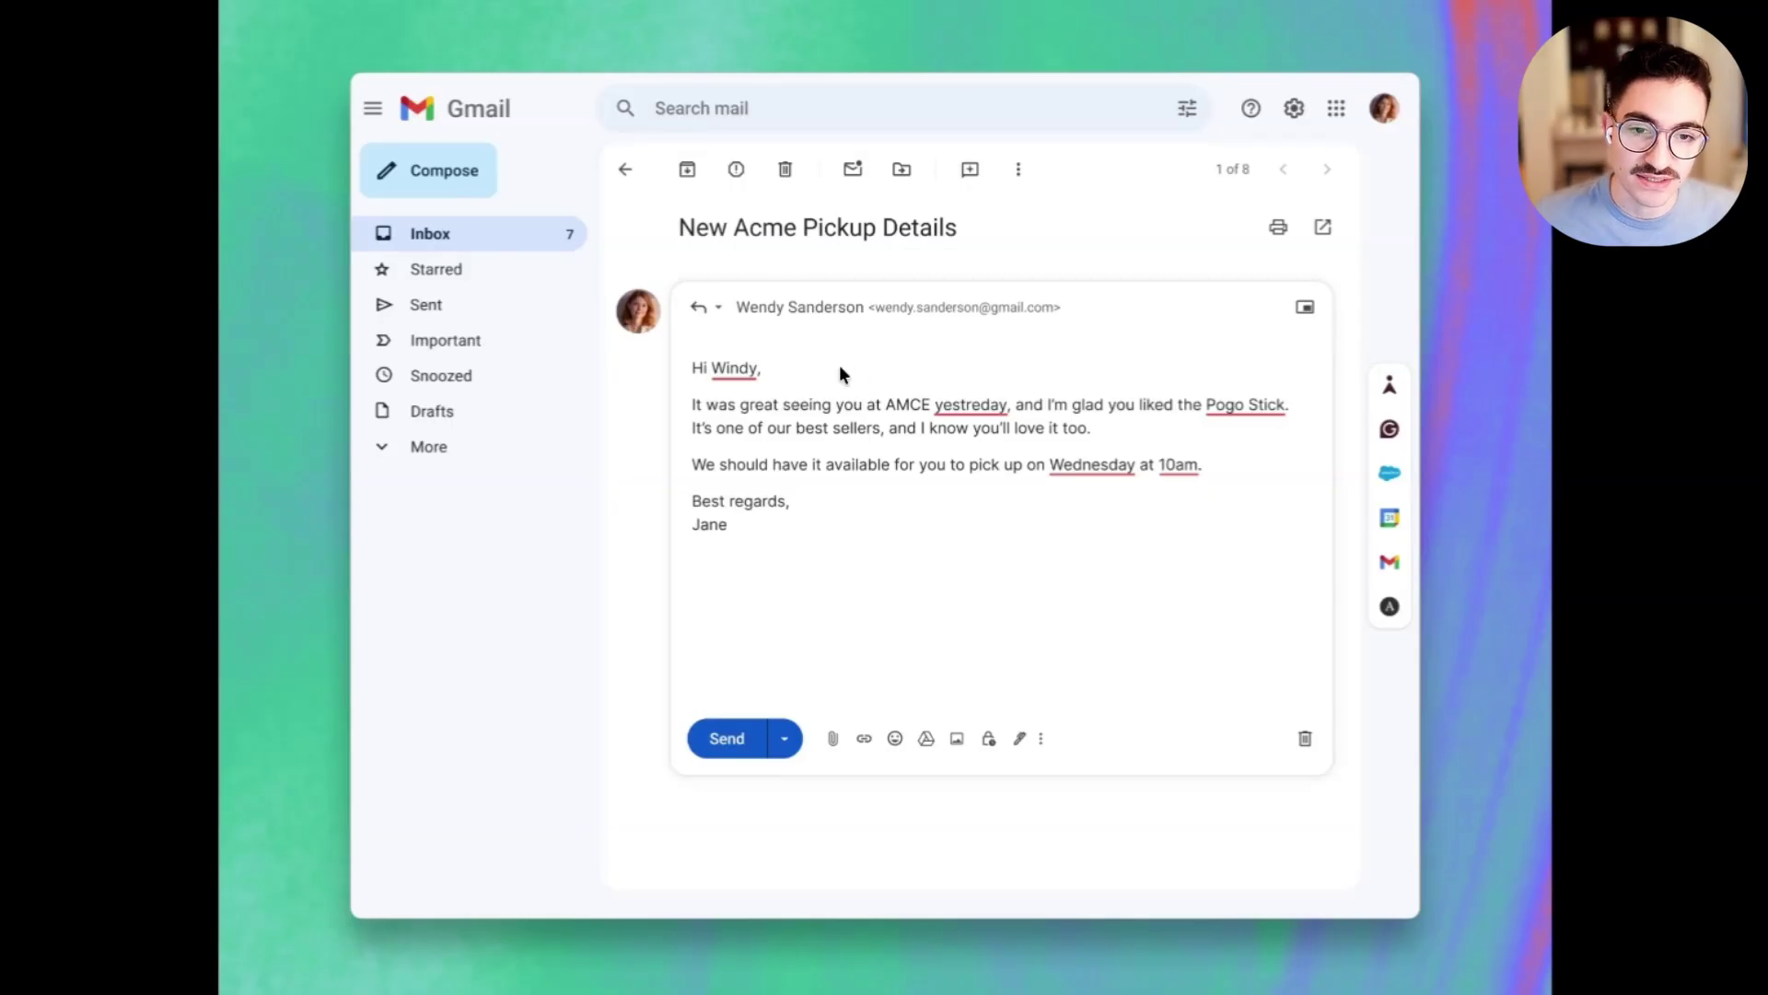
pyautogui.moveTo(732, 370)
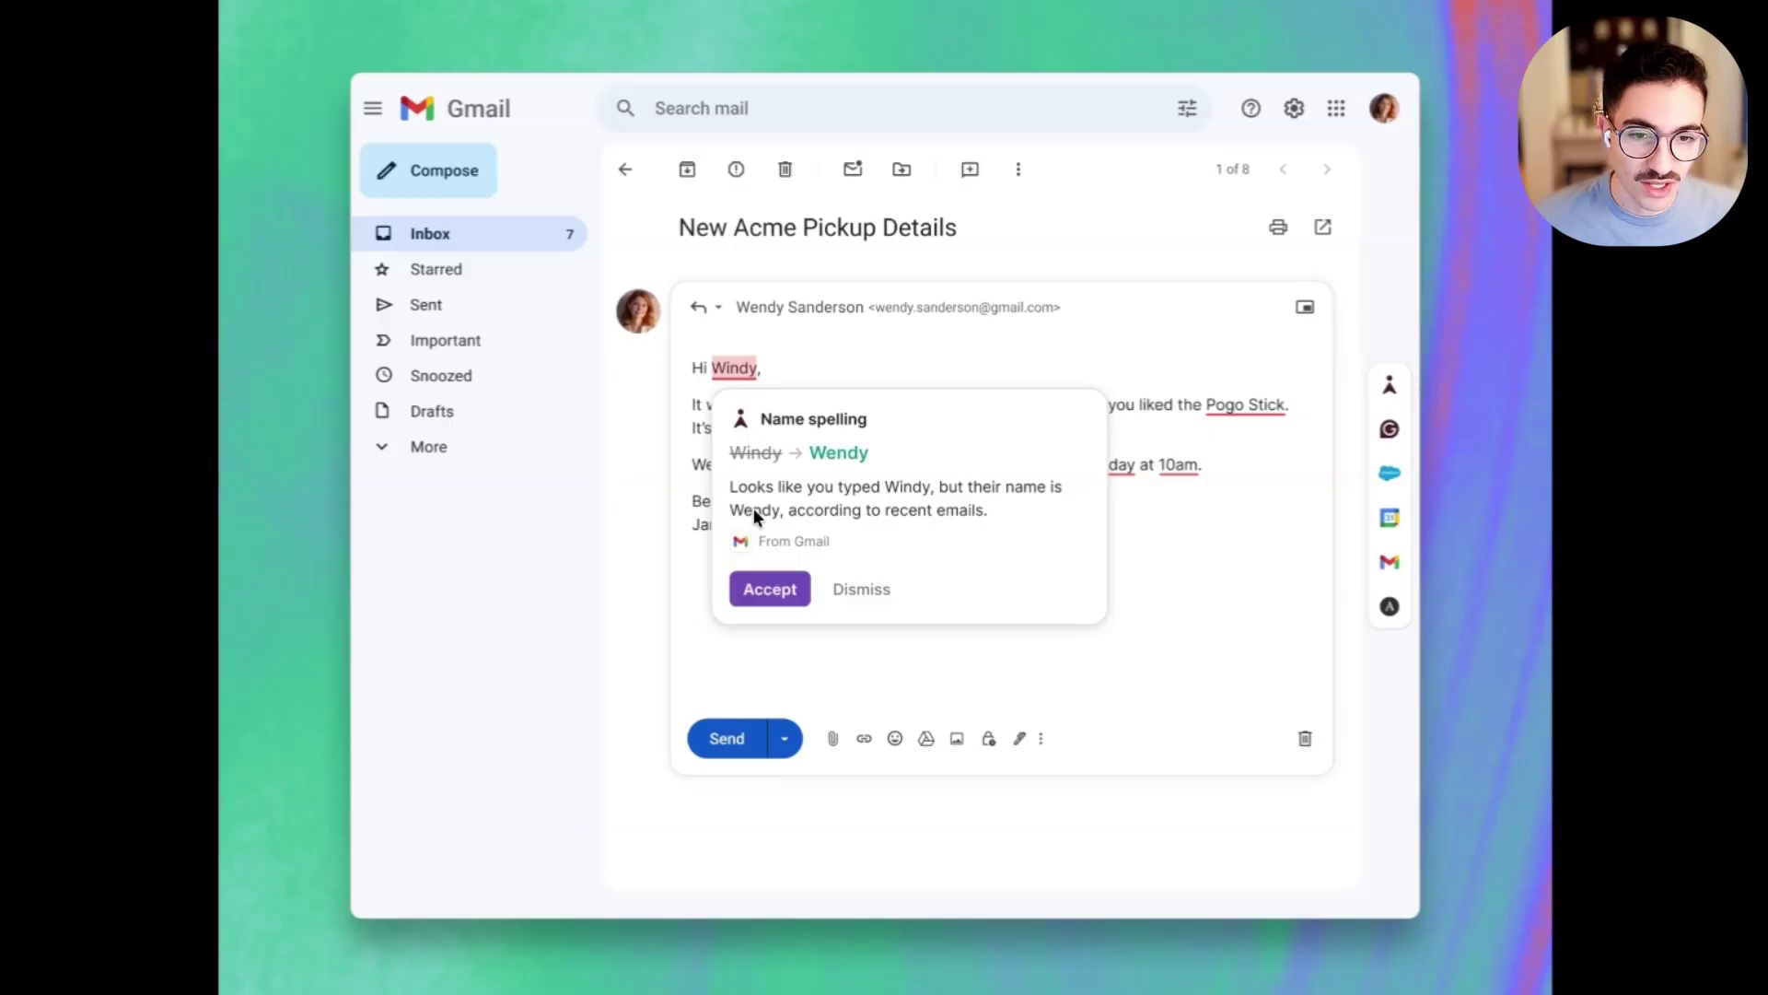
pyautogui.click(770, 585)
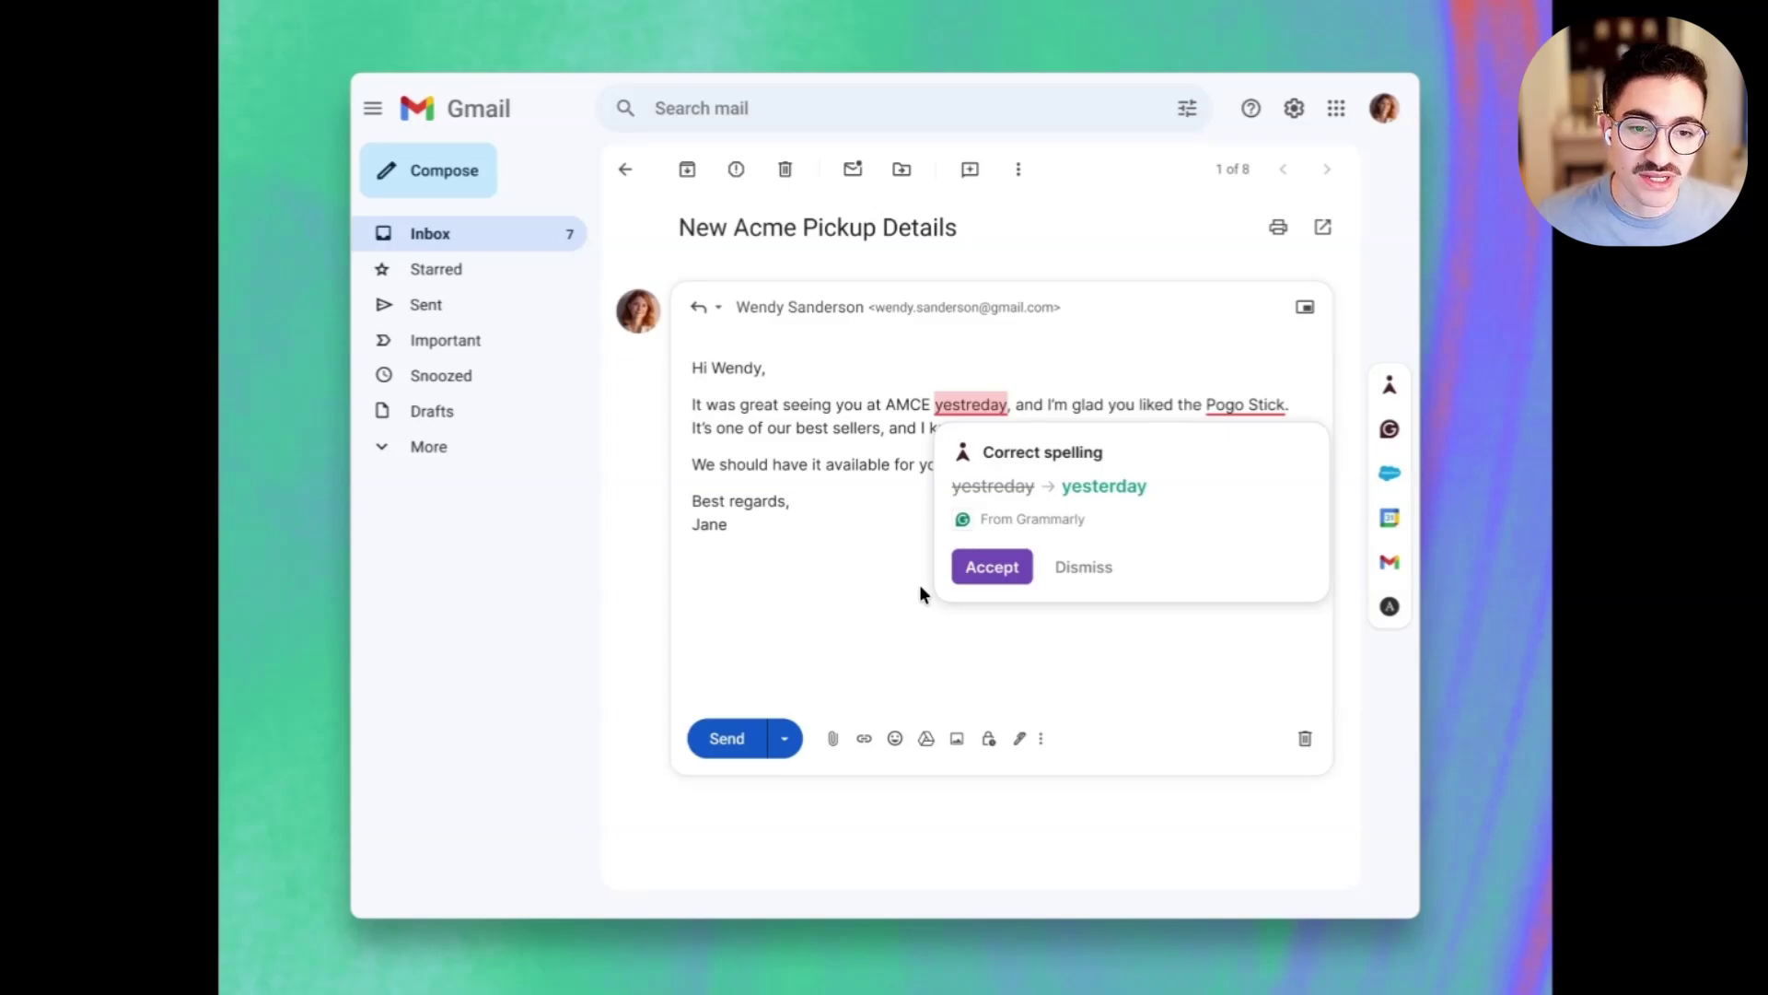
pyautogui.click(992, 567)
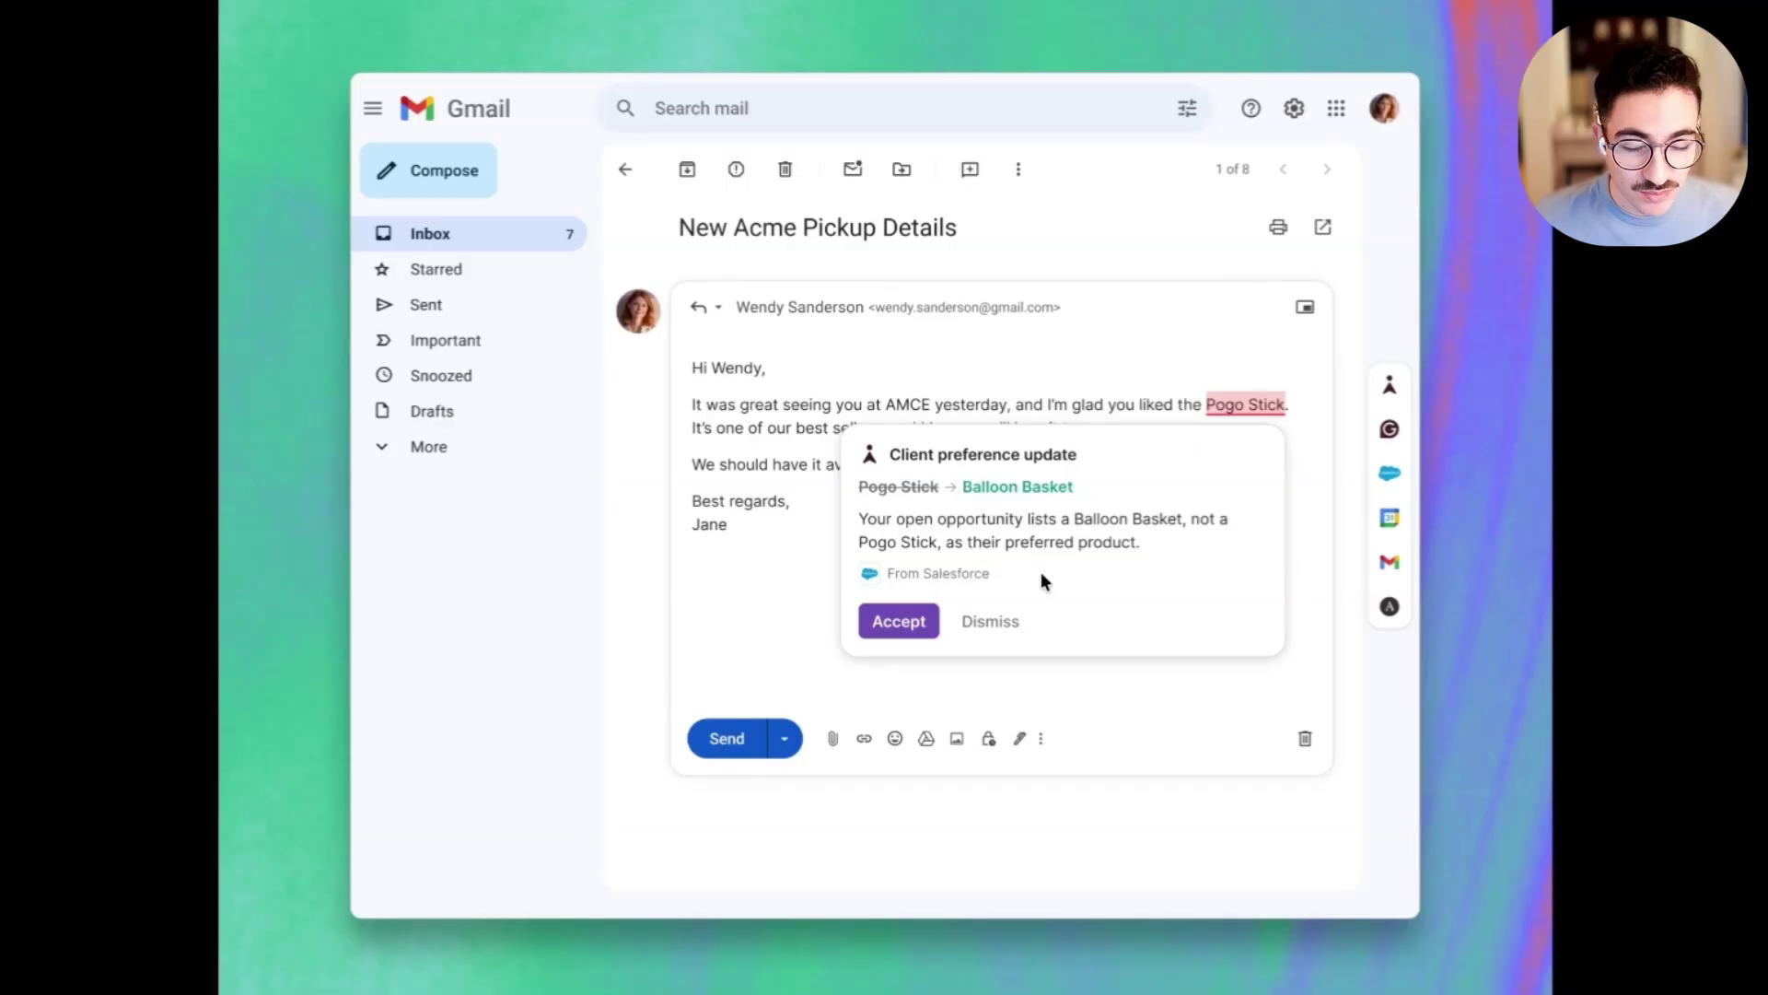
# - Swap Pogo Stick for Balloon Basket, move pickup to Friday, and send the 10am invite
pyautogui.click(900, 624)
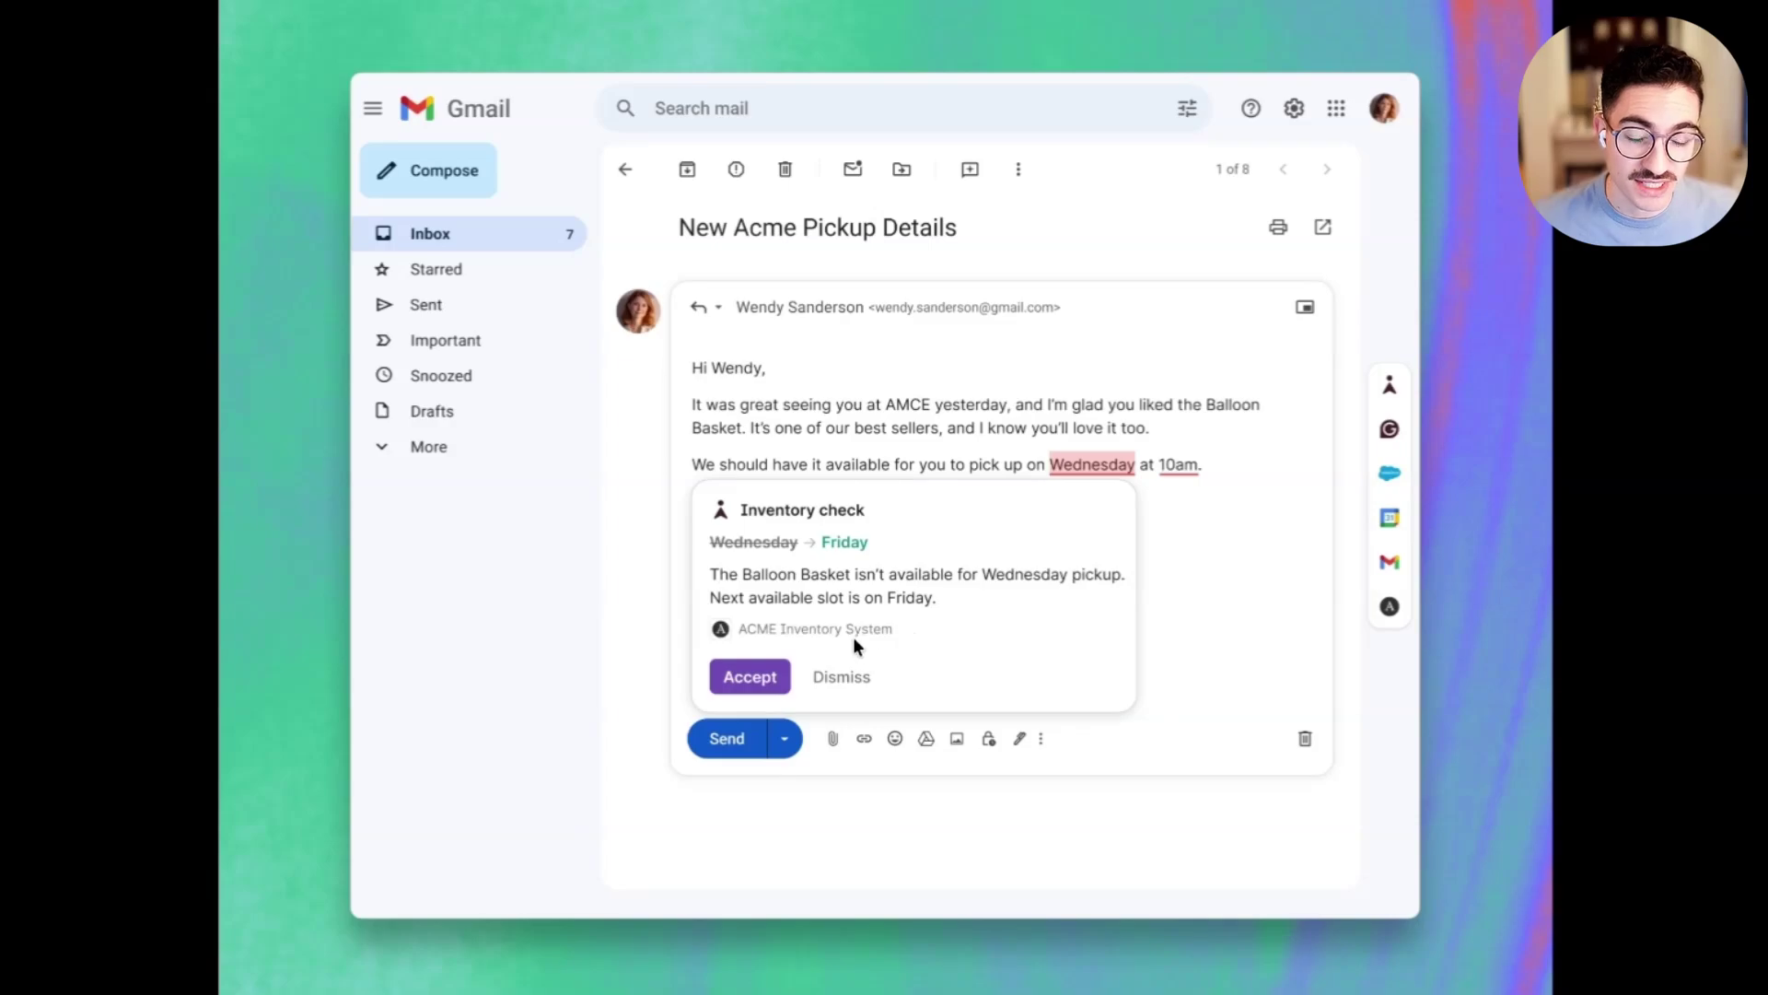
pyautogui.click(755, 675)
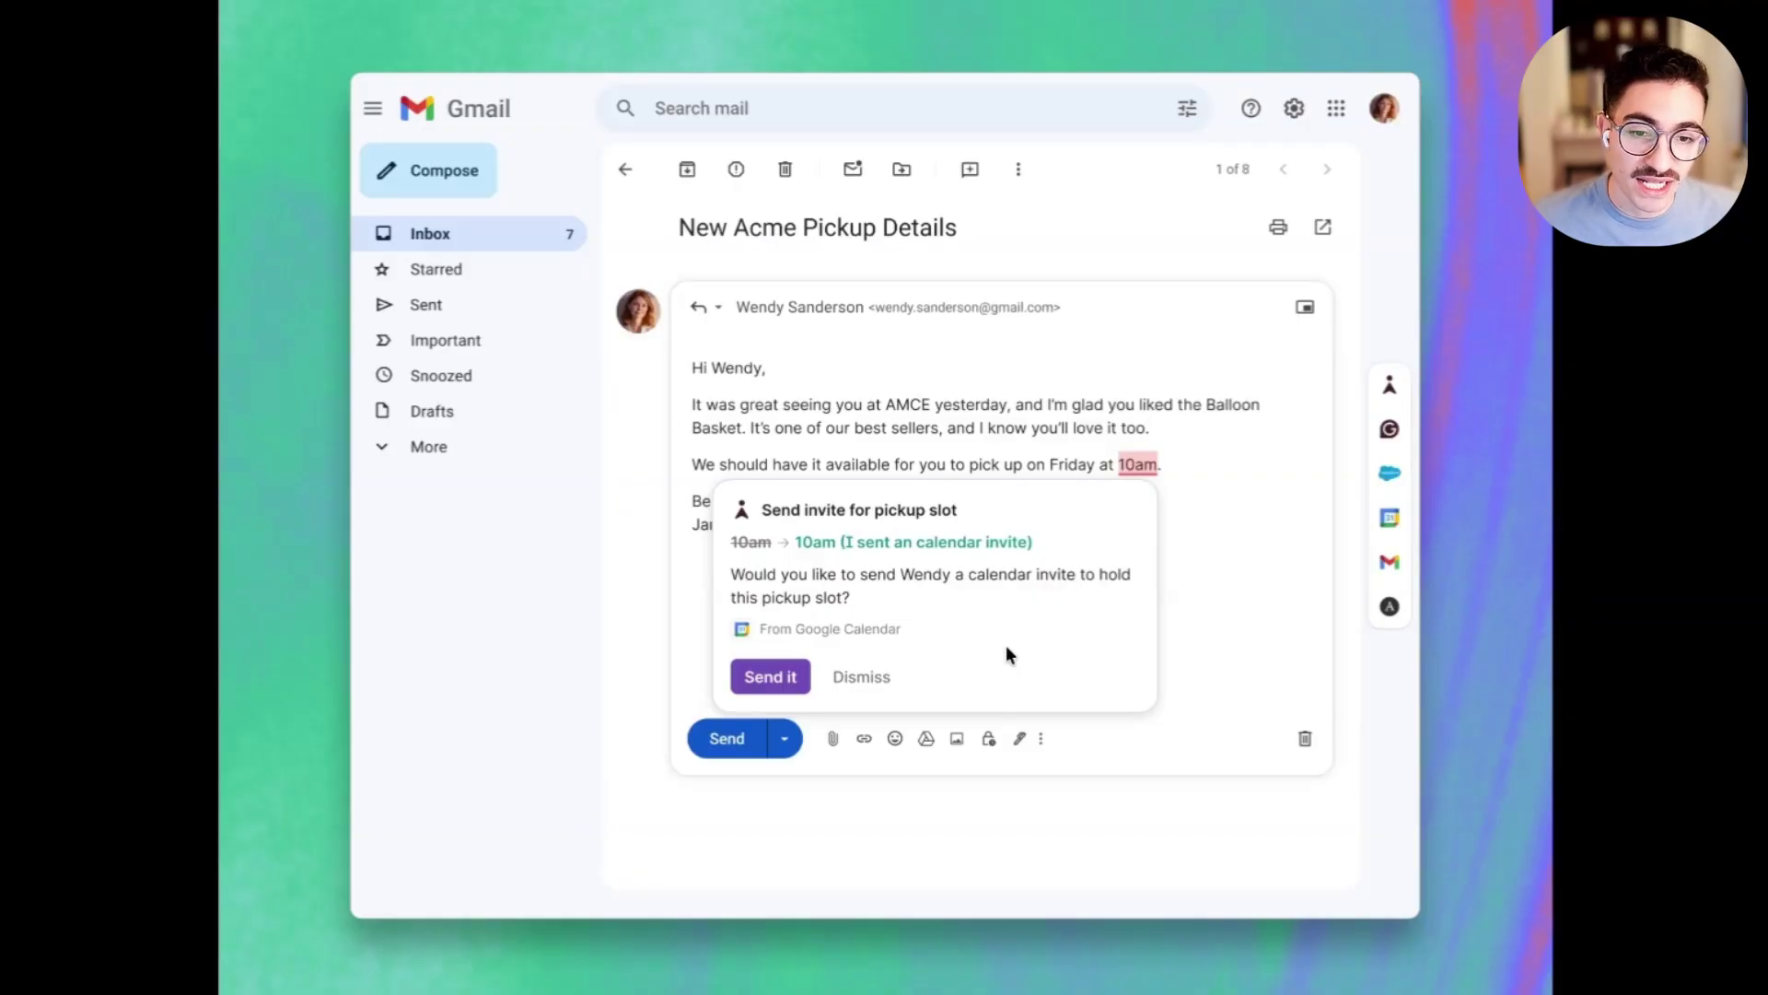
pyautogui.click(770, 678)
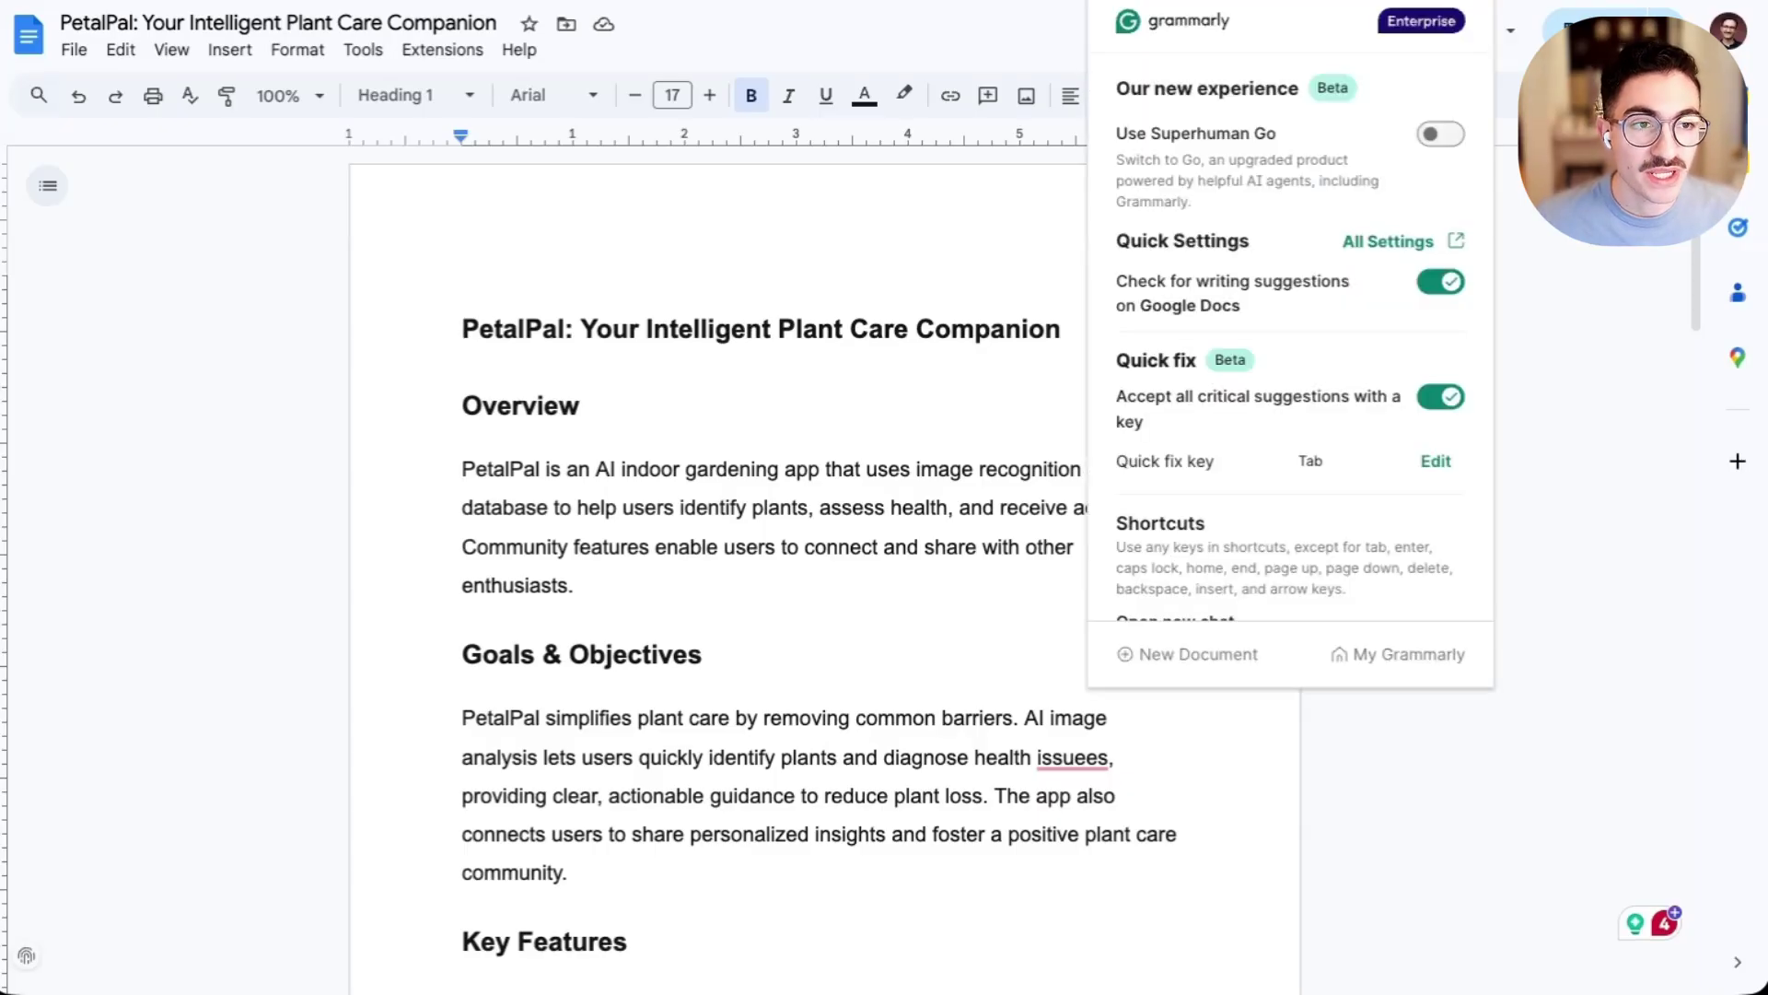
# - Switch on Use Superhuman Go in the Grammarly extension
pyautogui.click(1441, 135)
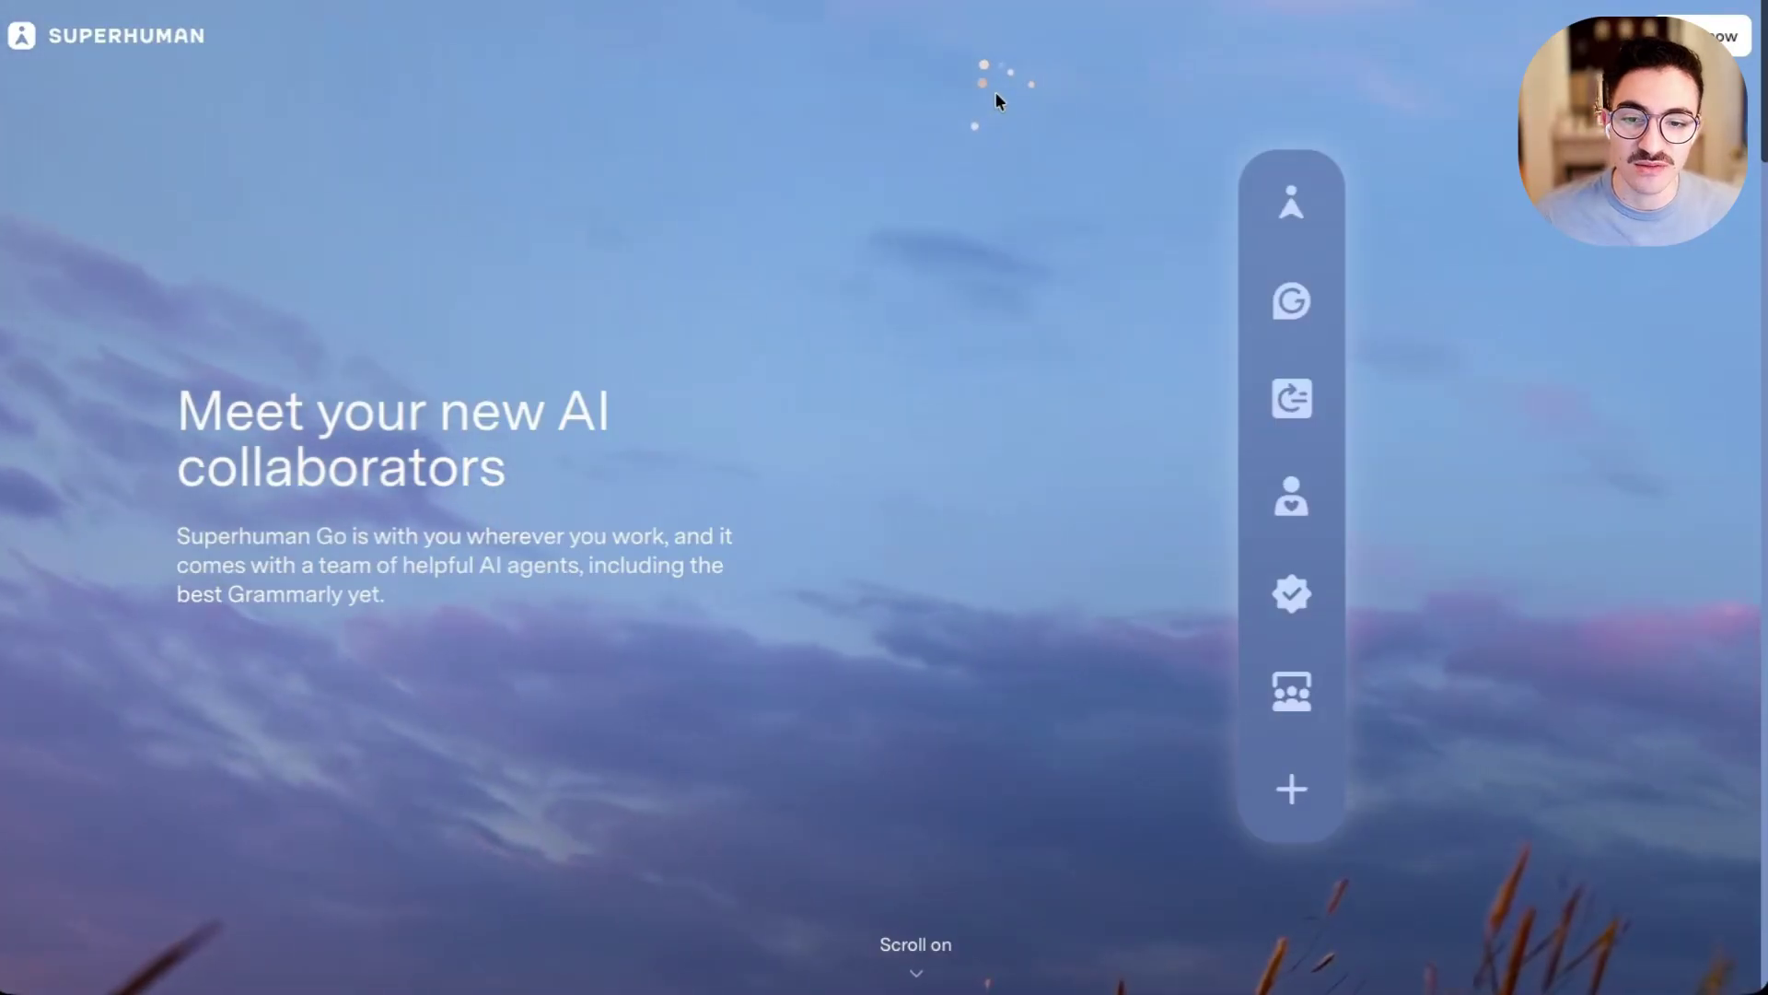
# - Scroll to the It's Go Time demo and open the Go assistant panel
pyautogui.scroll(-5, 996, 93)
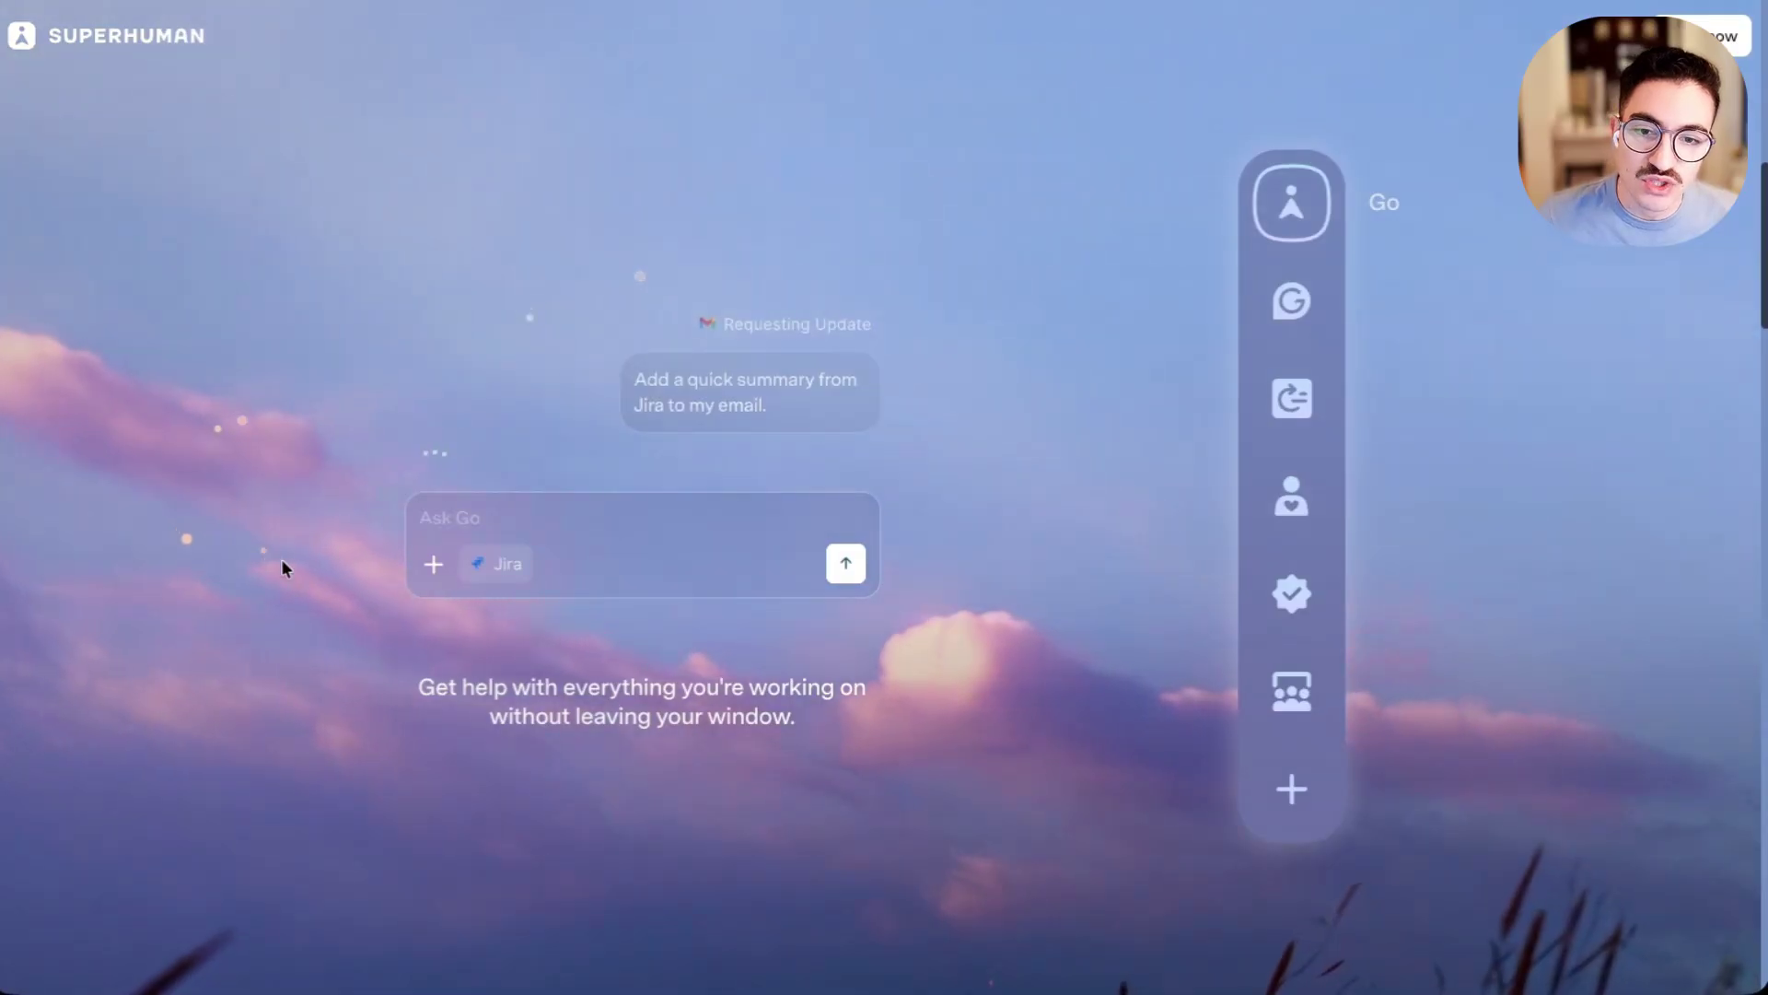
pyautogui.scroll(-5, 329, 550)
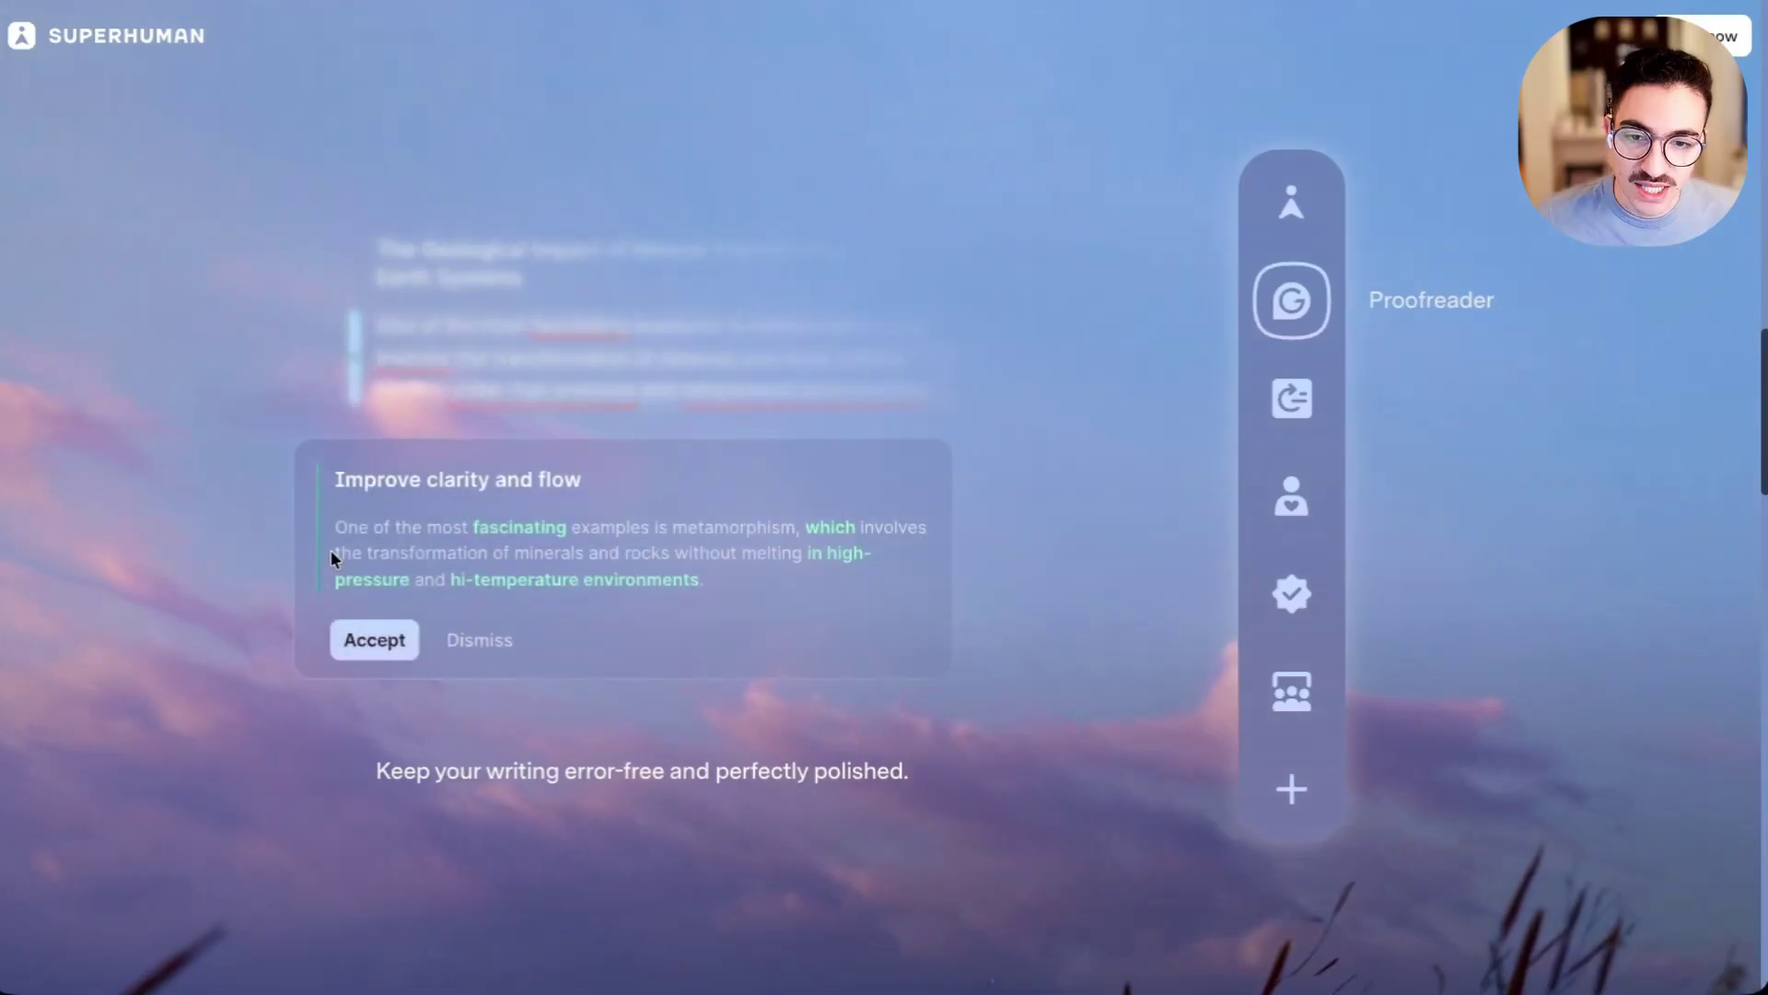
pyautogui.scroll(-5, 267, 554)
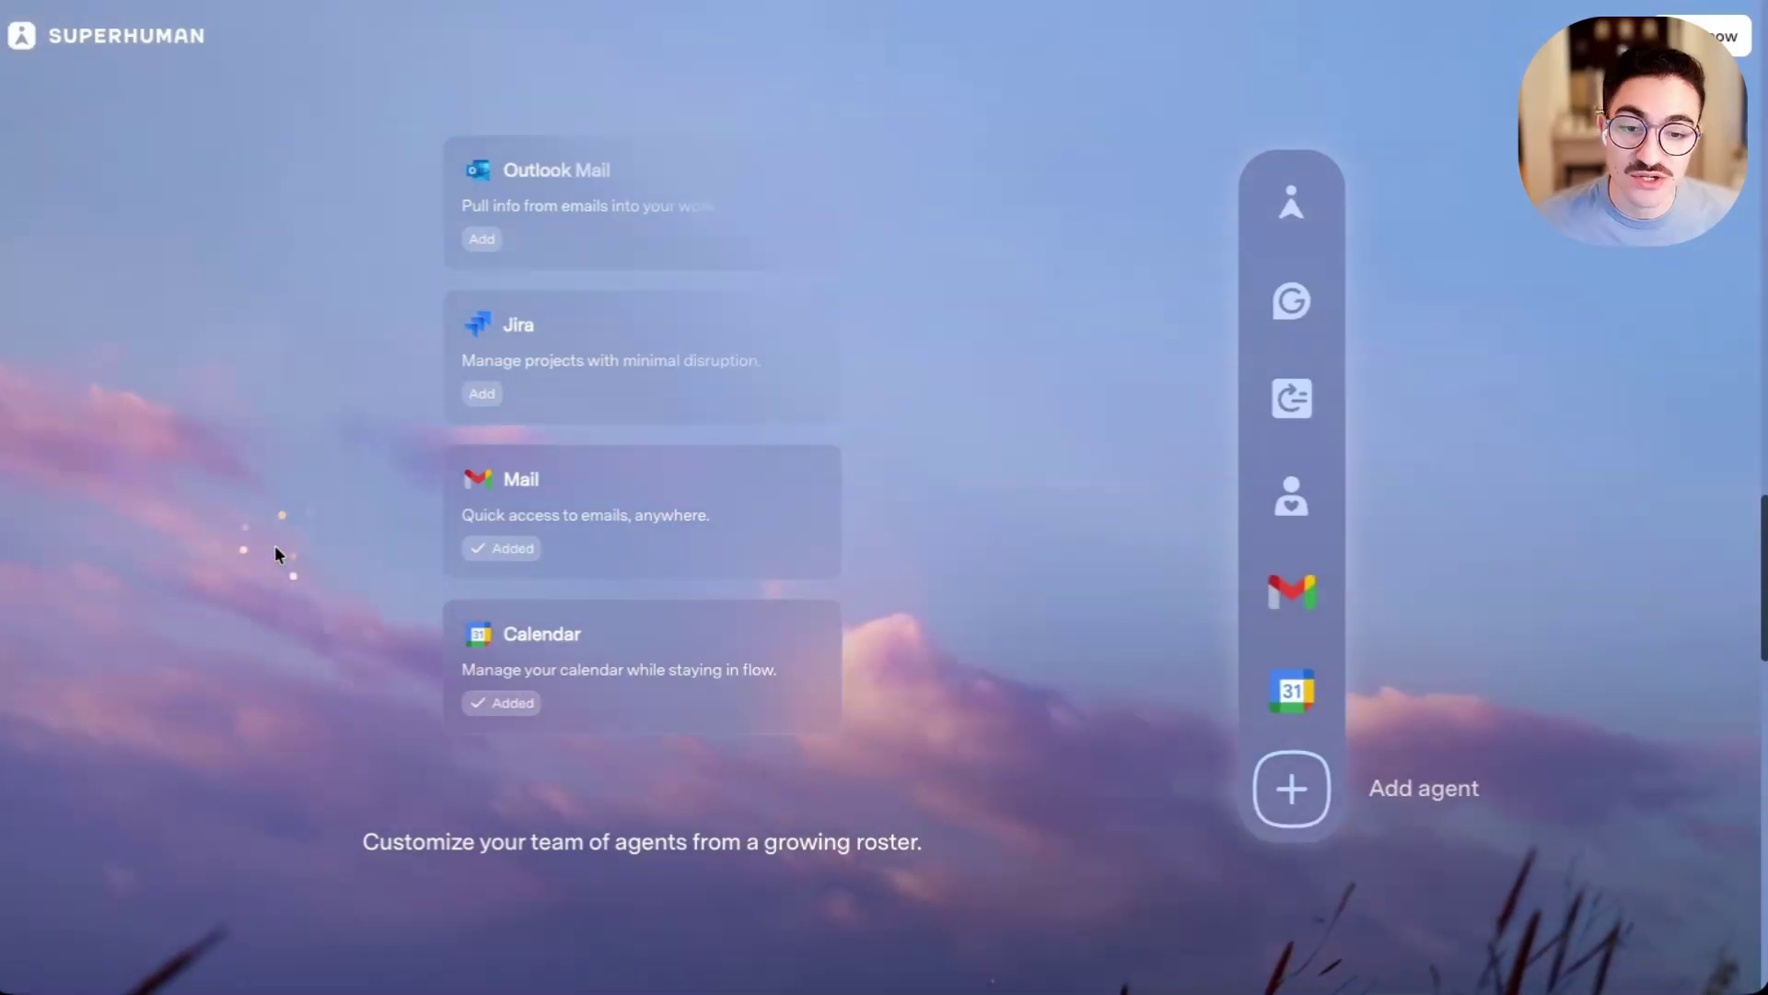
pyautogui.scroll(-5, 277, 553)
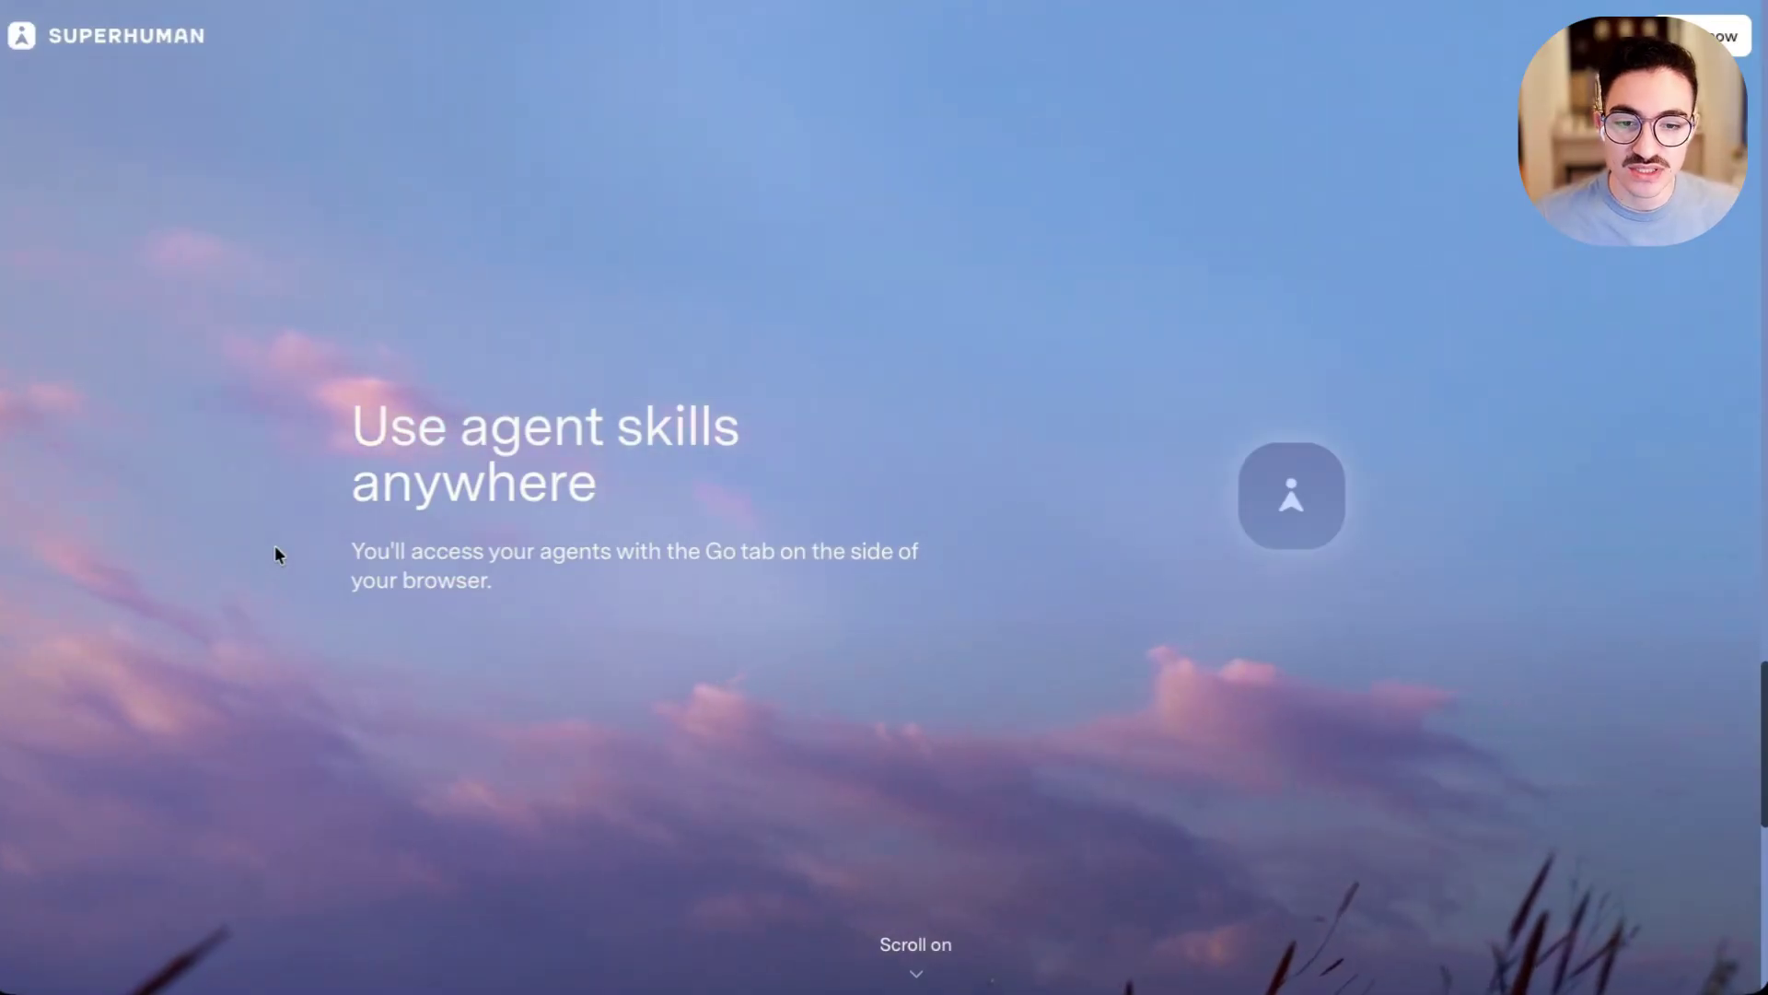
pyautogui.scroll(-3, 276, 547)
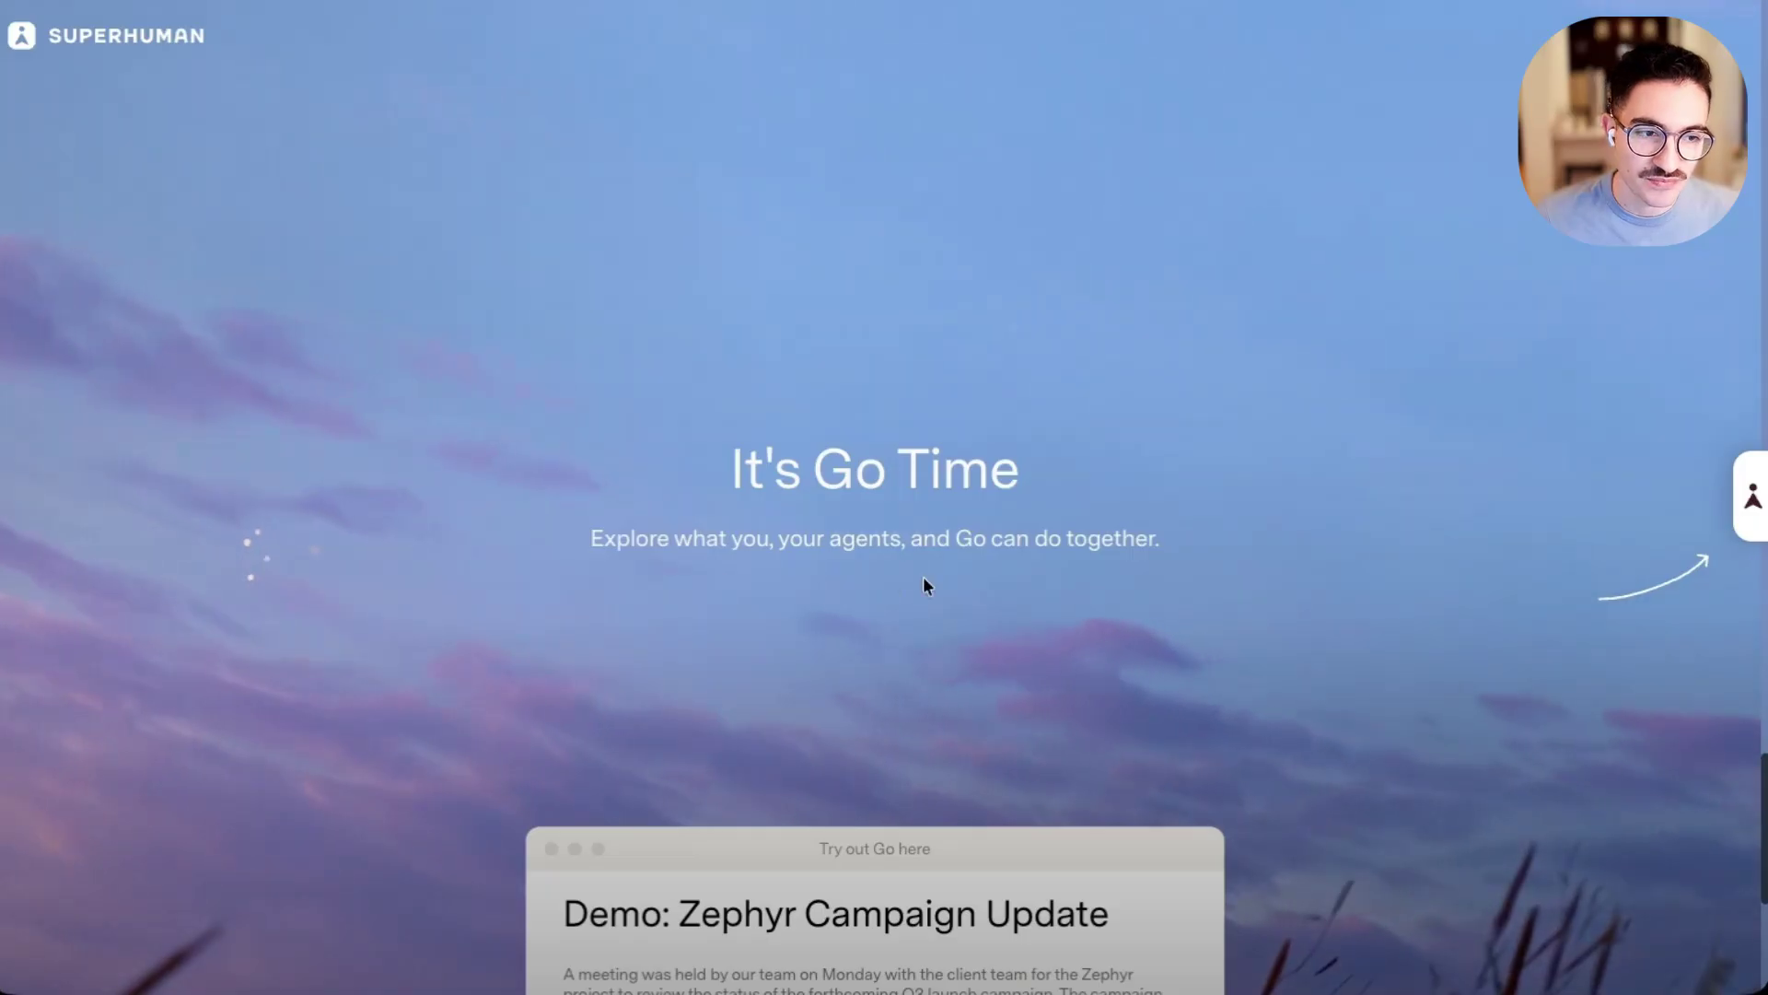
pyautogui.scroll(-5, 1346, 624)
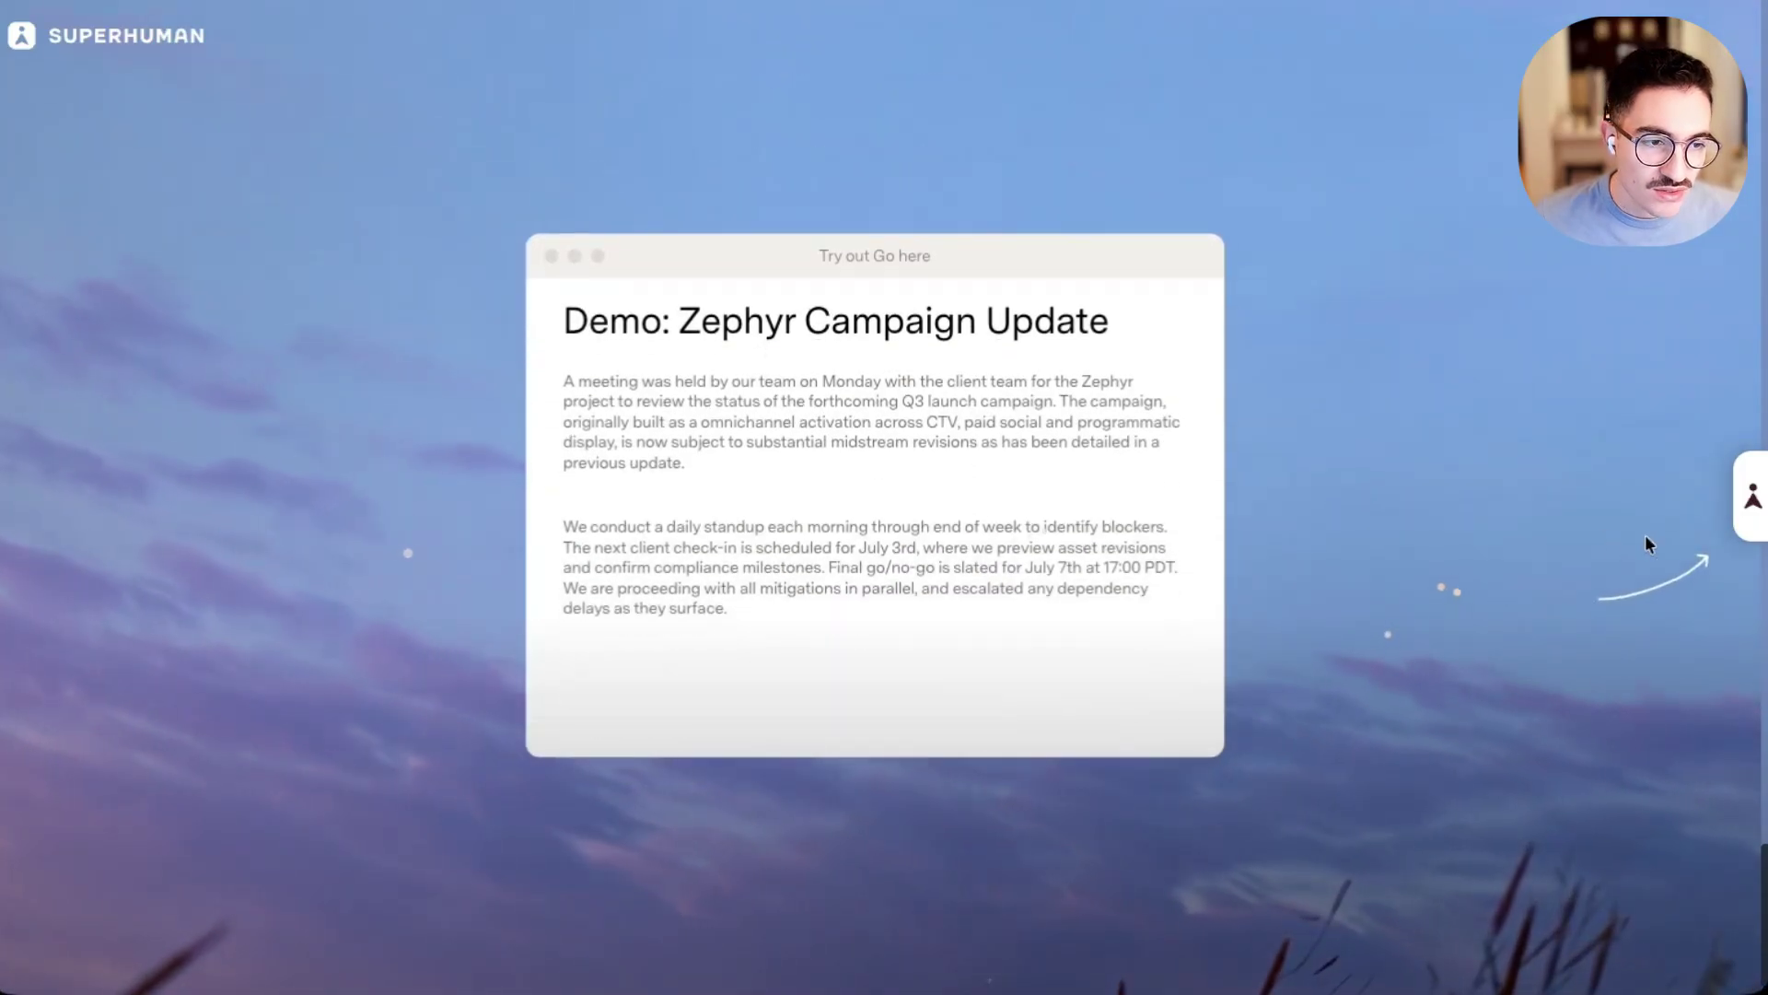
pyautogui.click(1743, 511)
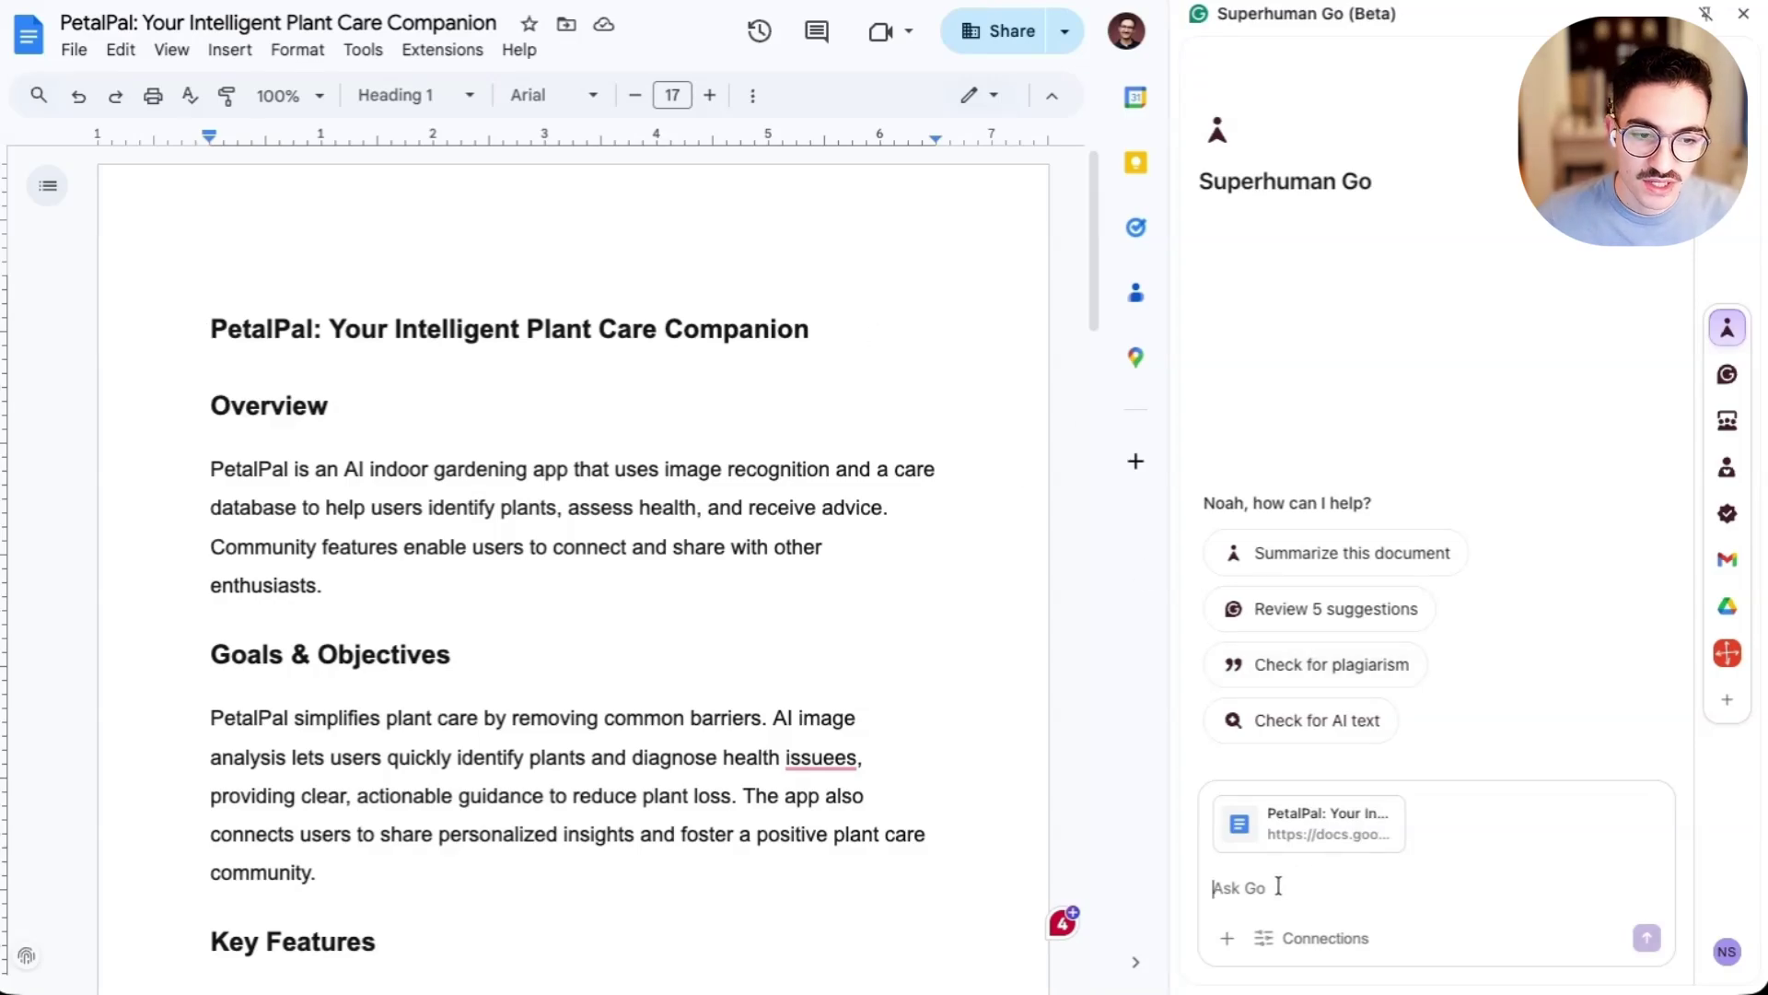
# - Ask Go 'show me places where I can be more concise' and dismiss its first rewrites
pyautogui.write('show me places where I')
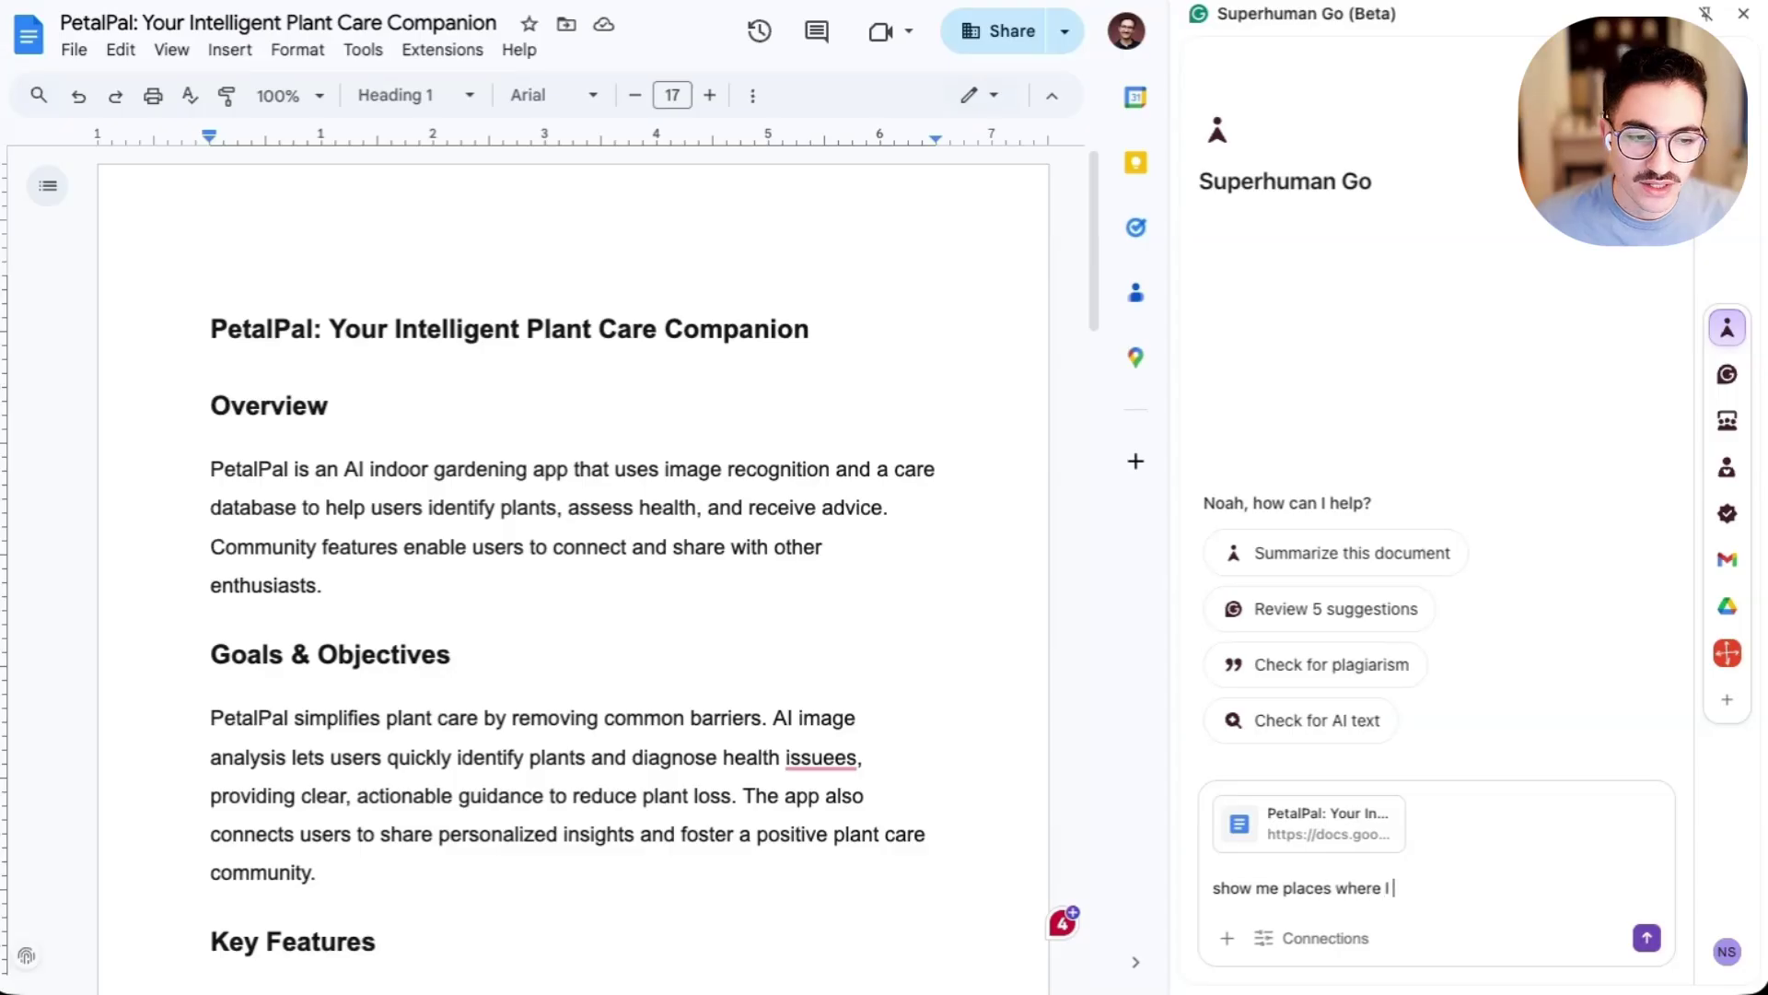
pyautogui.write(' can be more conci')
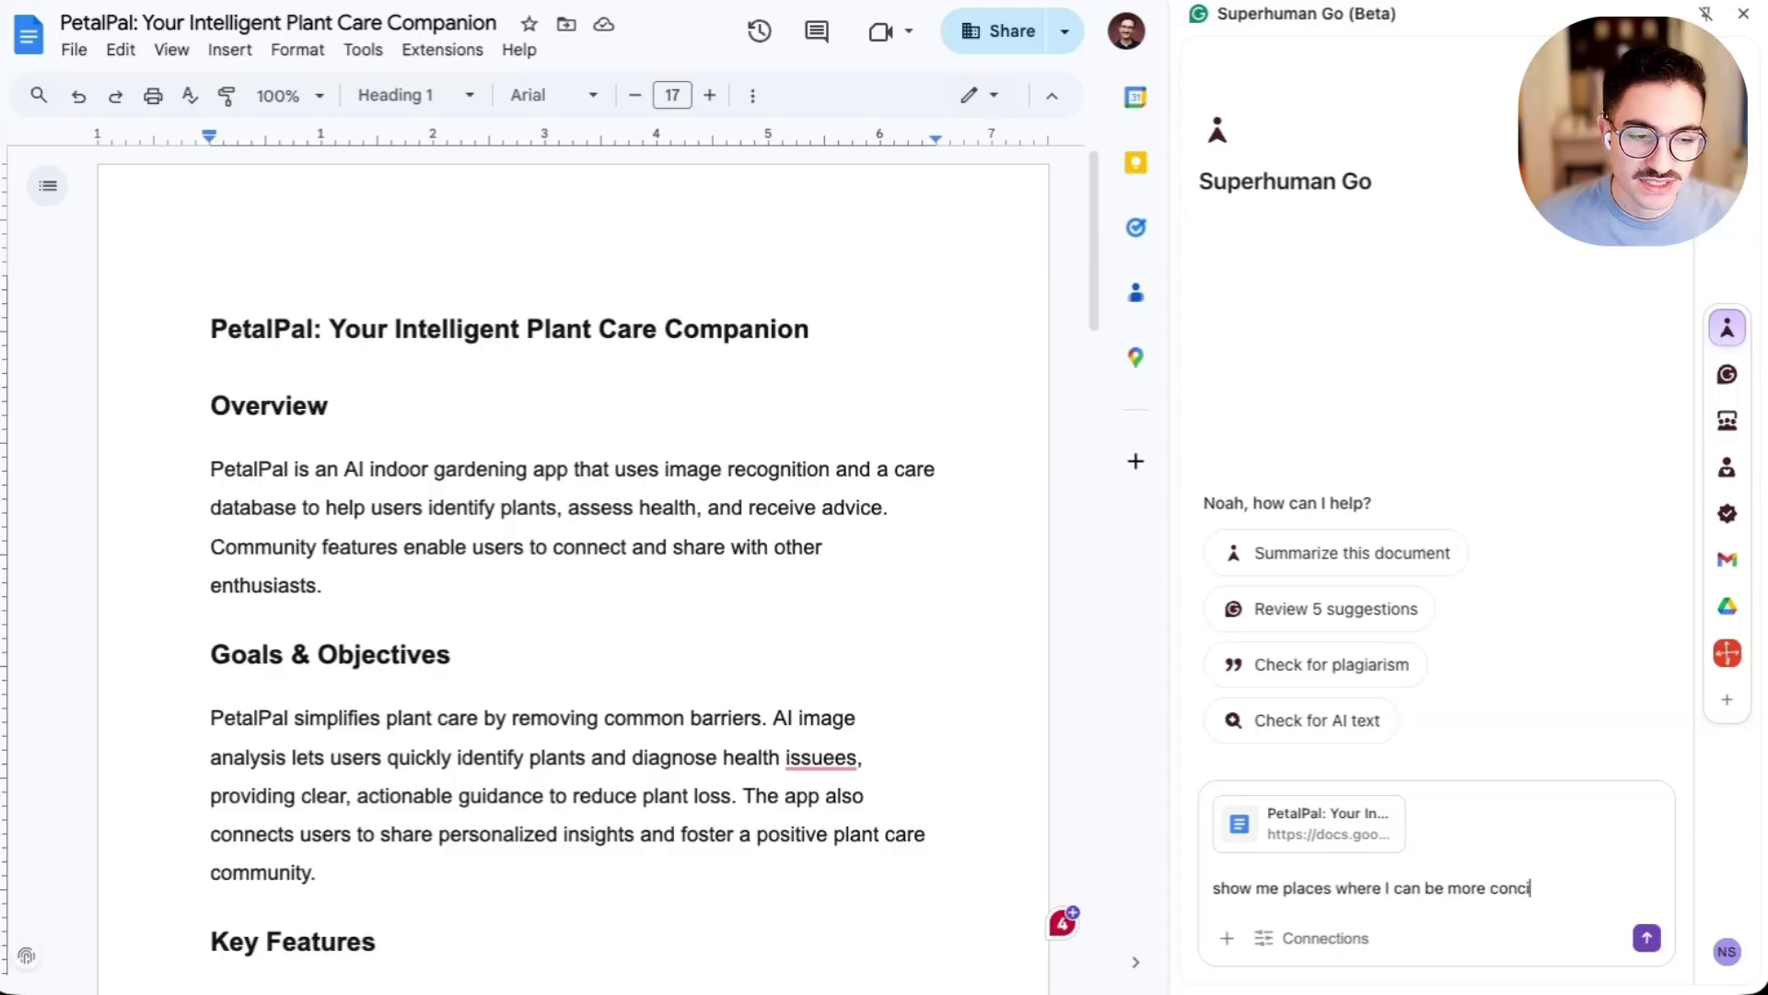
pyautogui.write('se')
pyautogui.press('Return')
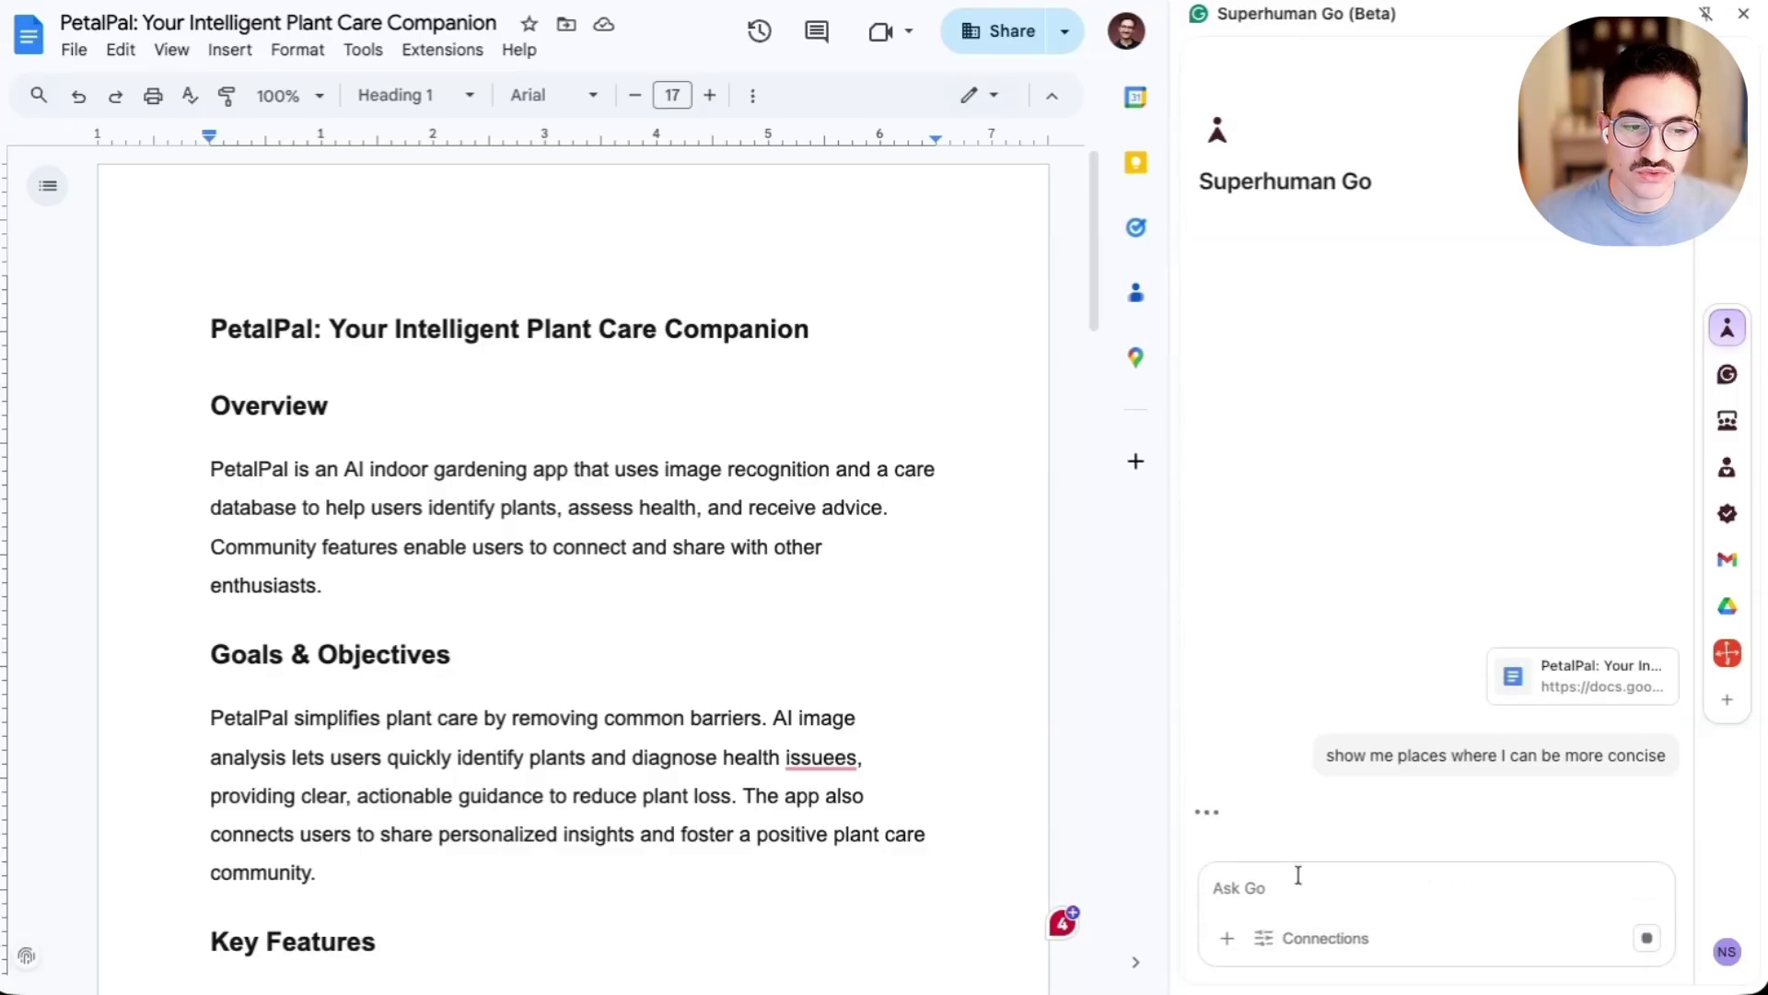
pyautogui.moveTo(959, 701)
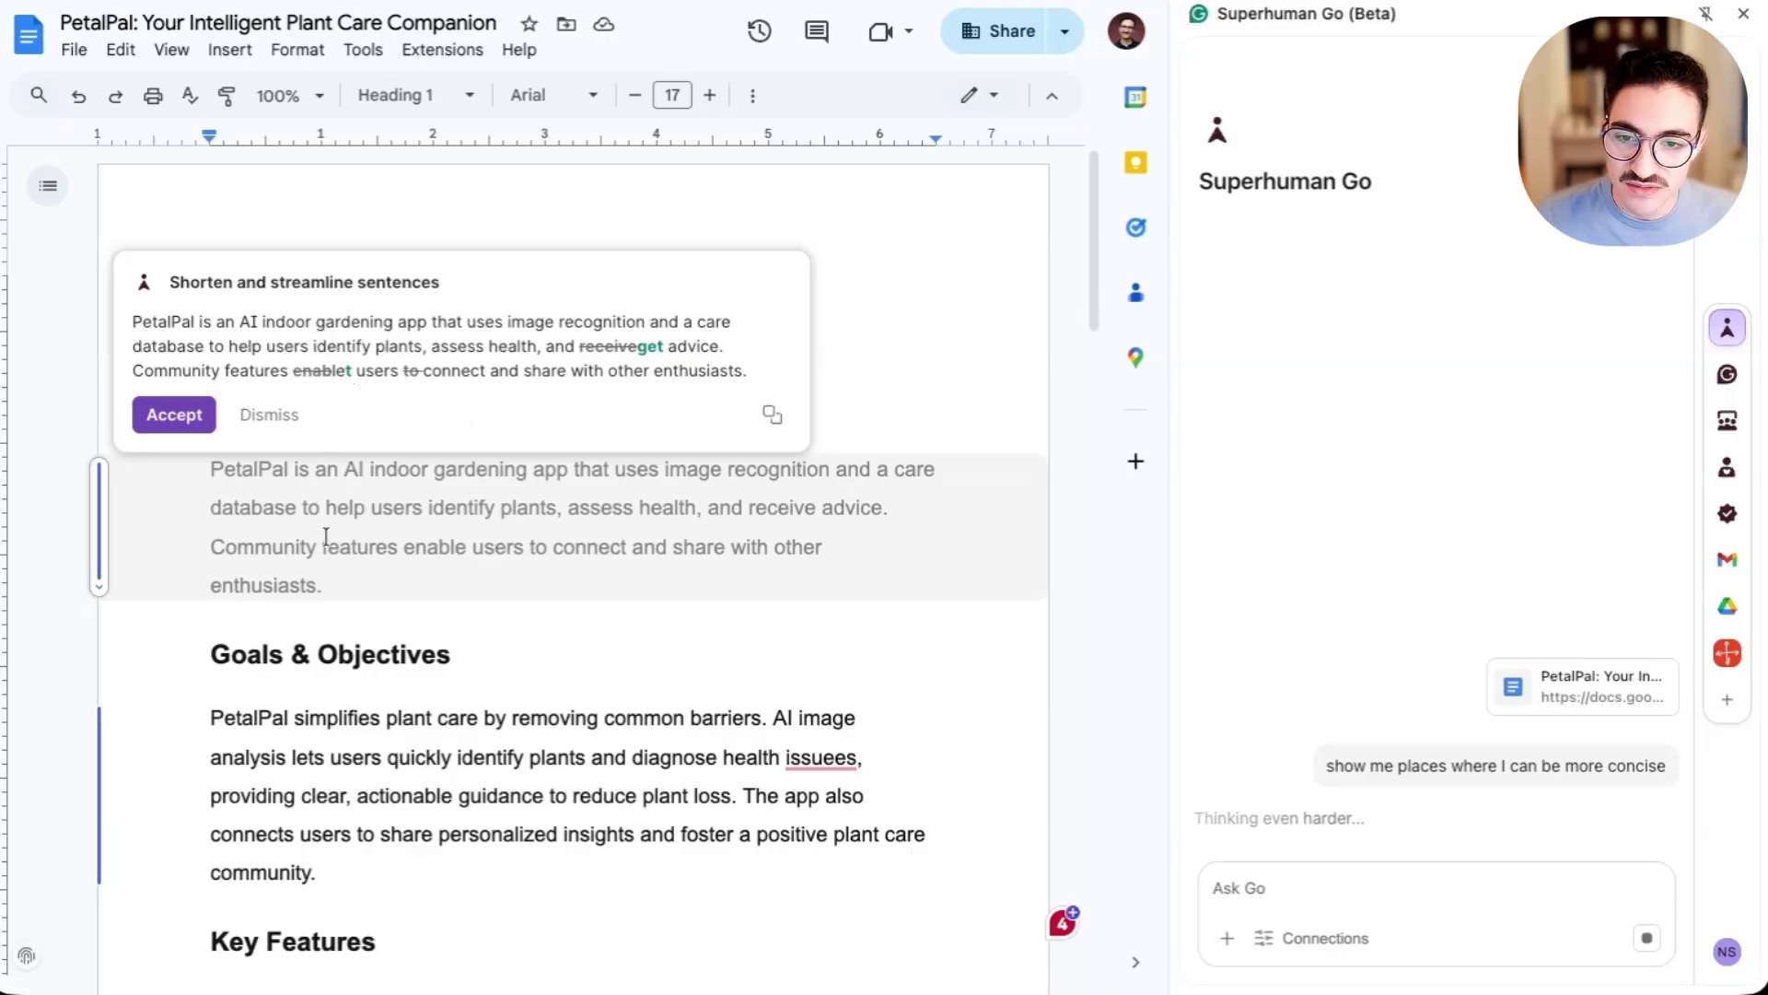
pyautogui.click(653, 343)
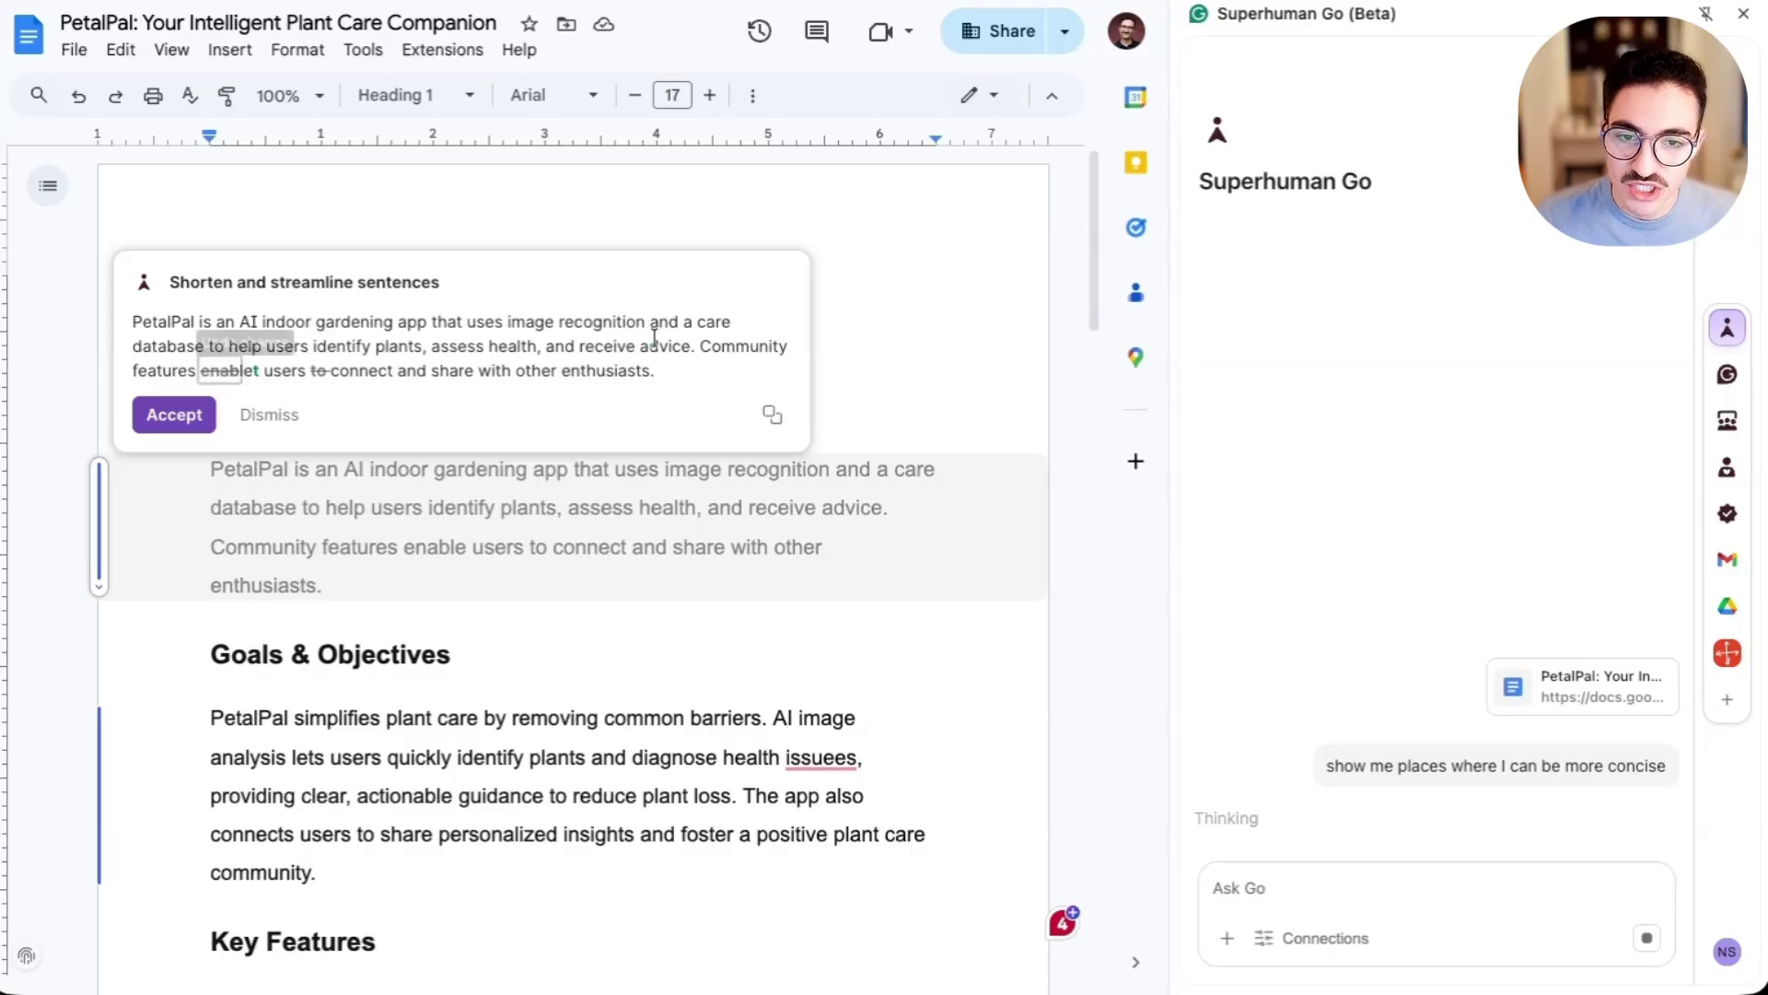
pyautogui.click(268, 417)
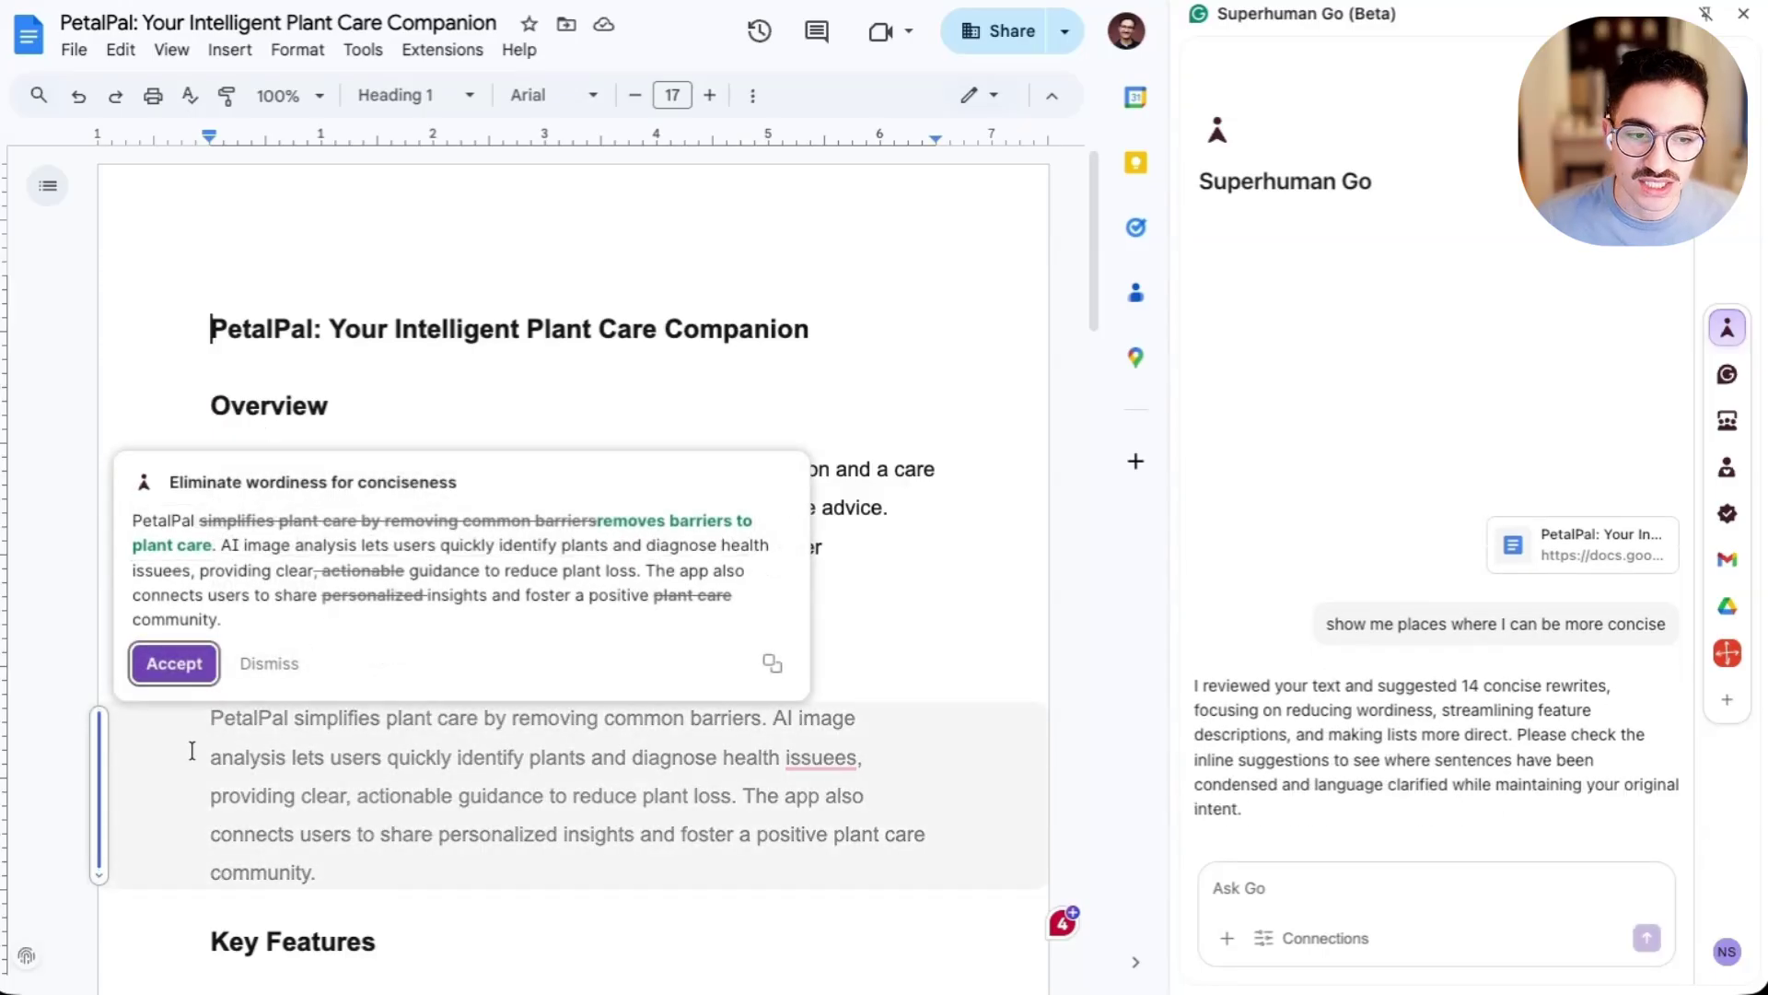
pyautogui.click(272, 665)
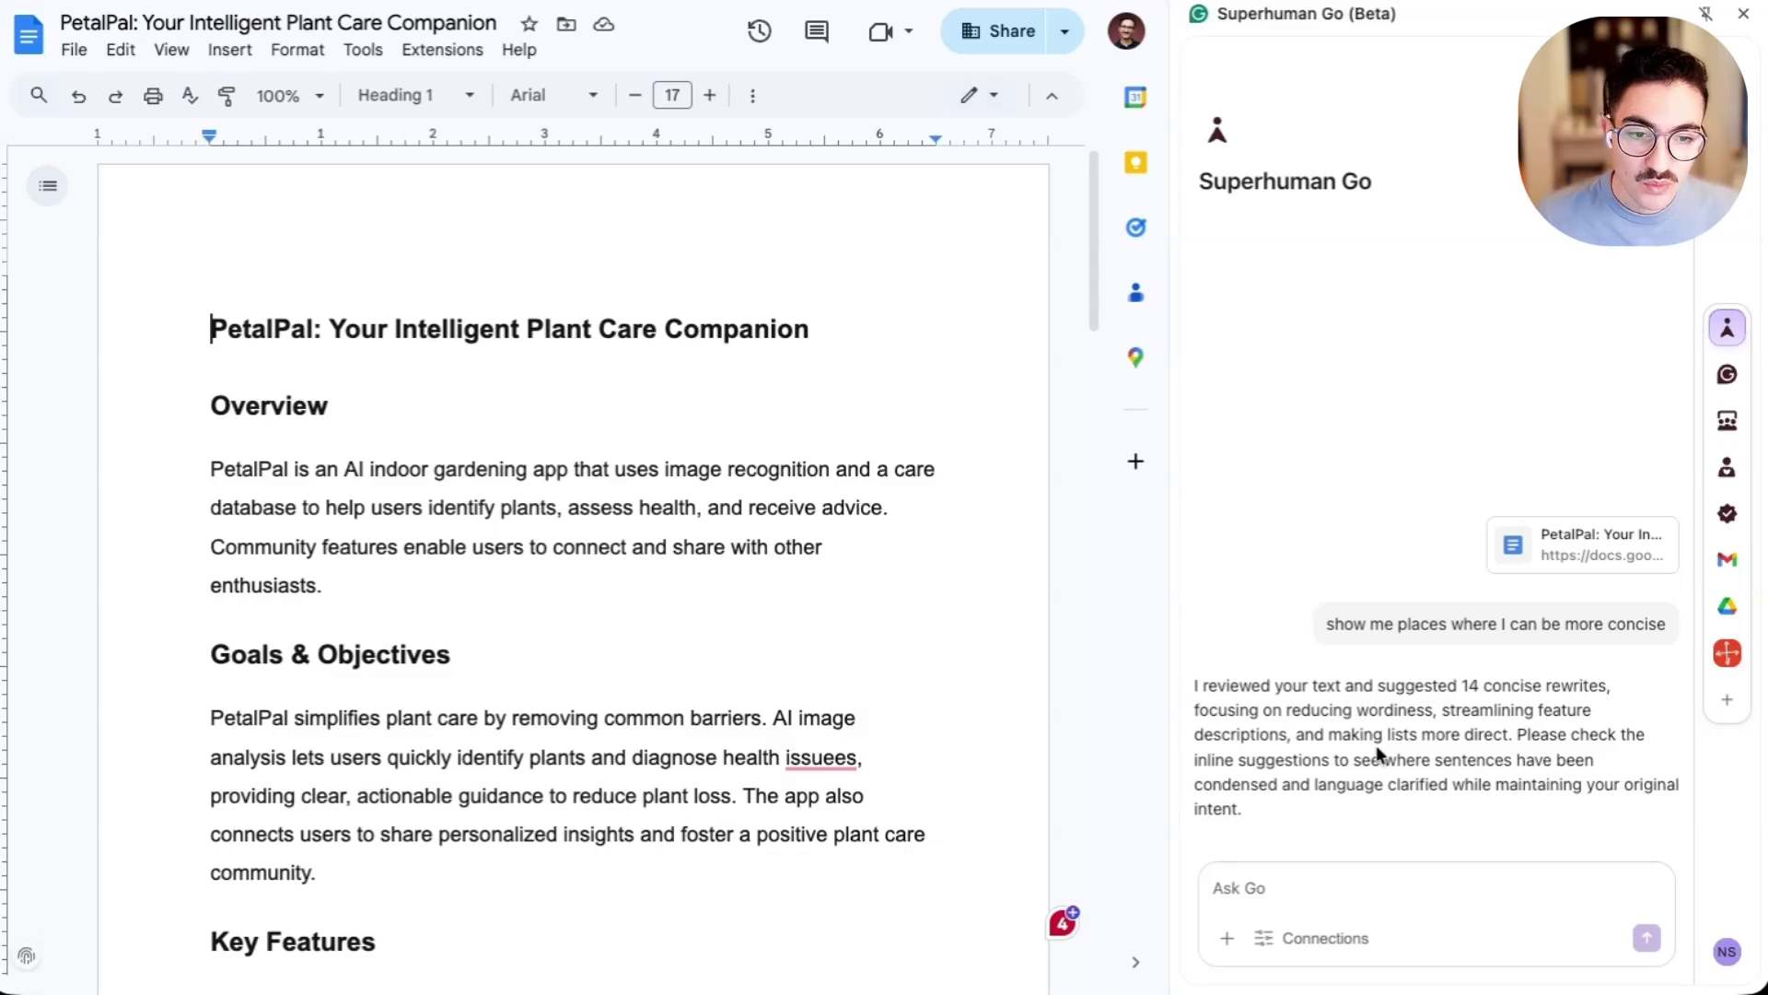
# - Check the Proofreader's plant-photo suggestion, then dismiss the Reader Reactions 'Quantify market size' card
pyautogui.click(1726, 374)
pyautogui.click(1442, 406)
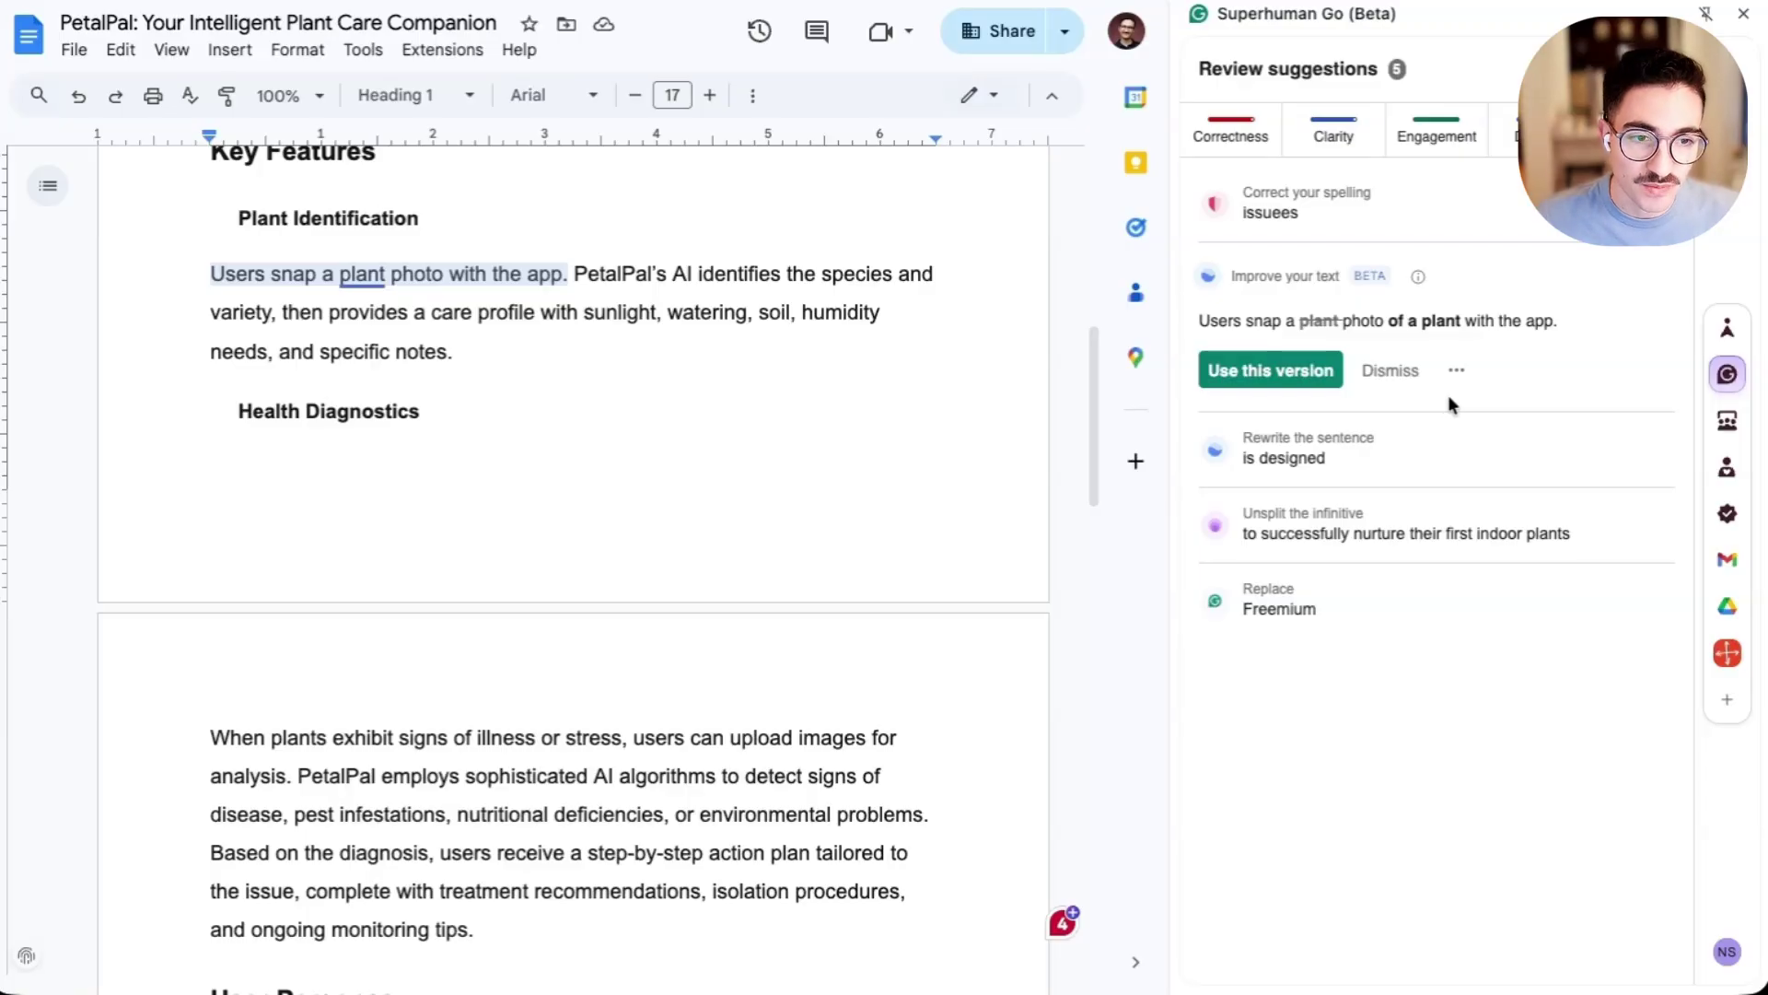
pyautogui.click(1728, 421)
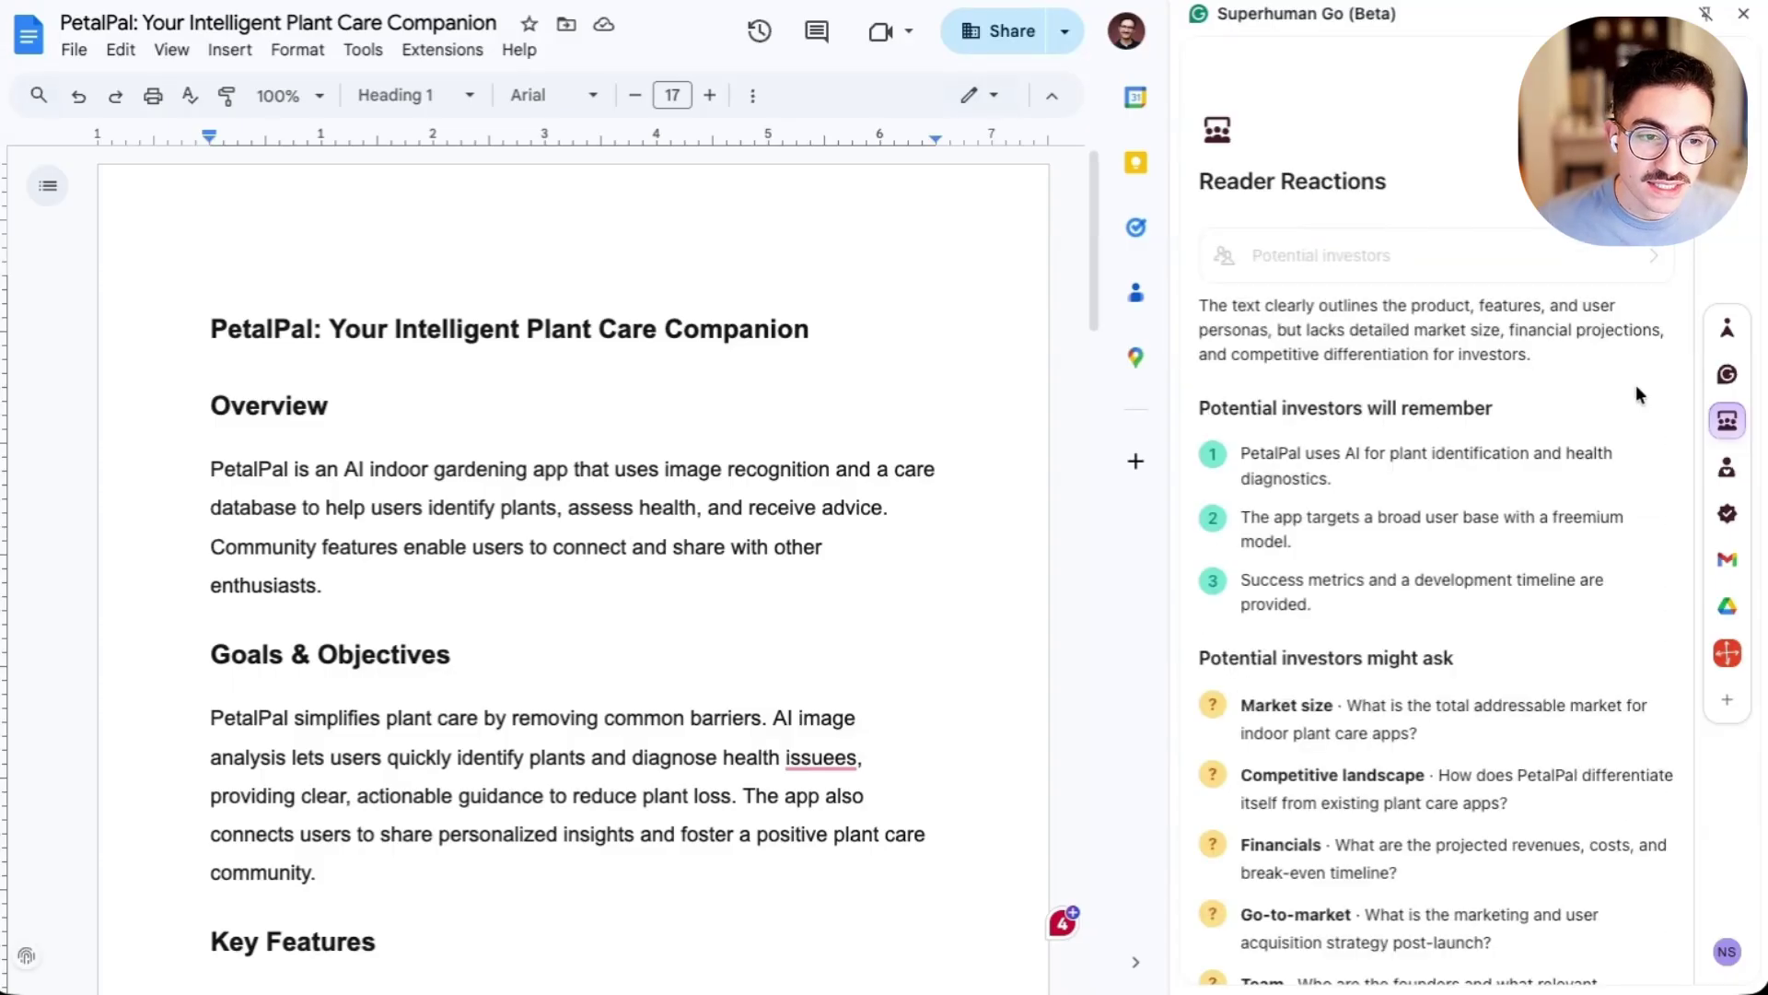
pyautogui.scroll(-1, 1621, 389)
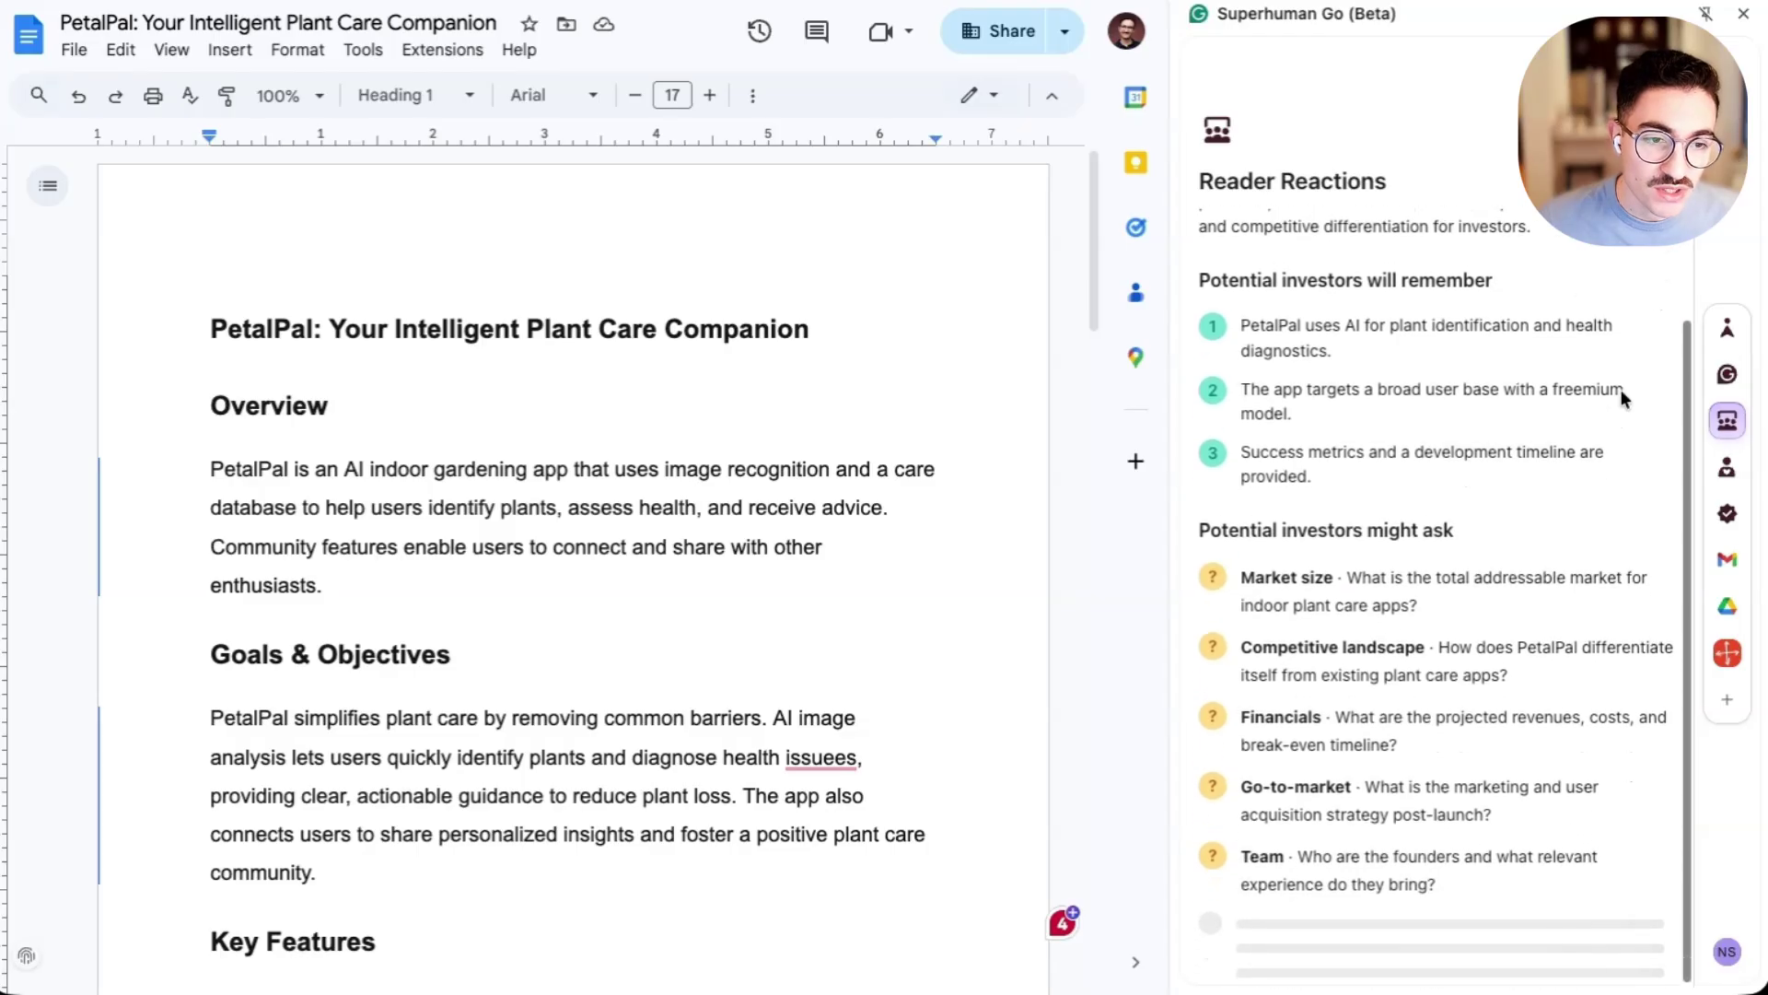
pyautogui.scroll(-2, 645, 358)
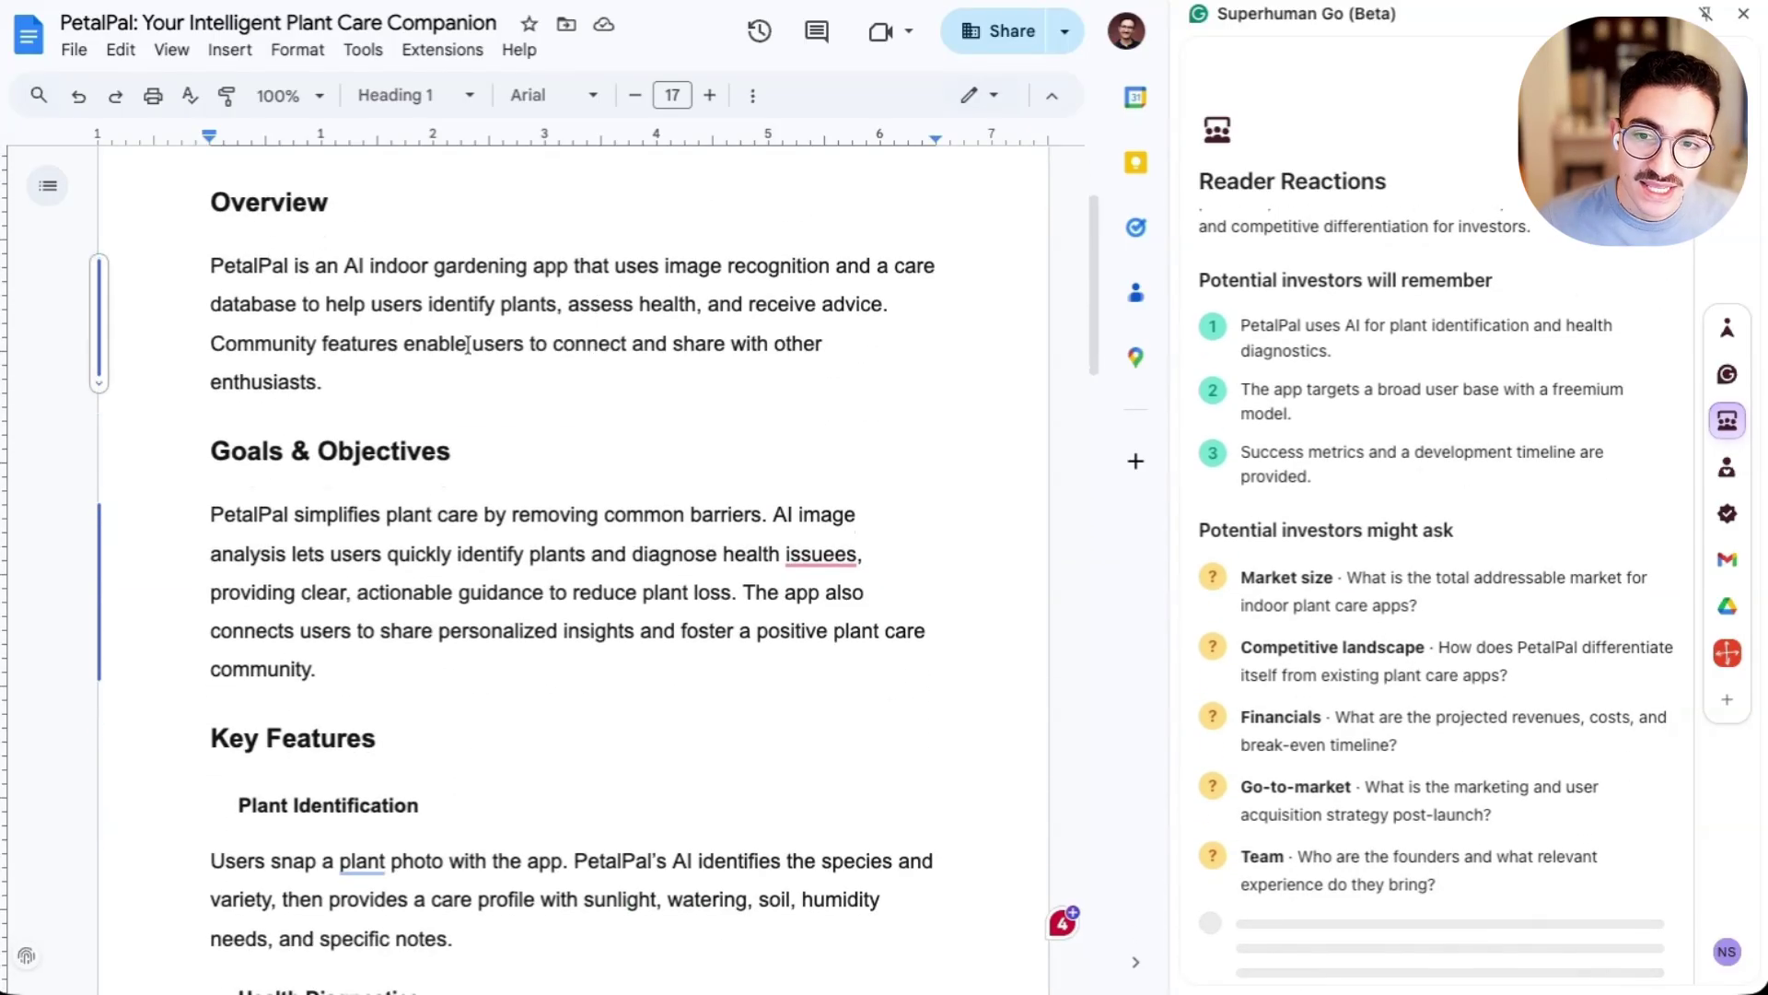
pyautogui.click(96, 332)
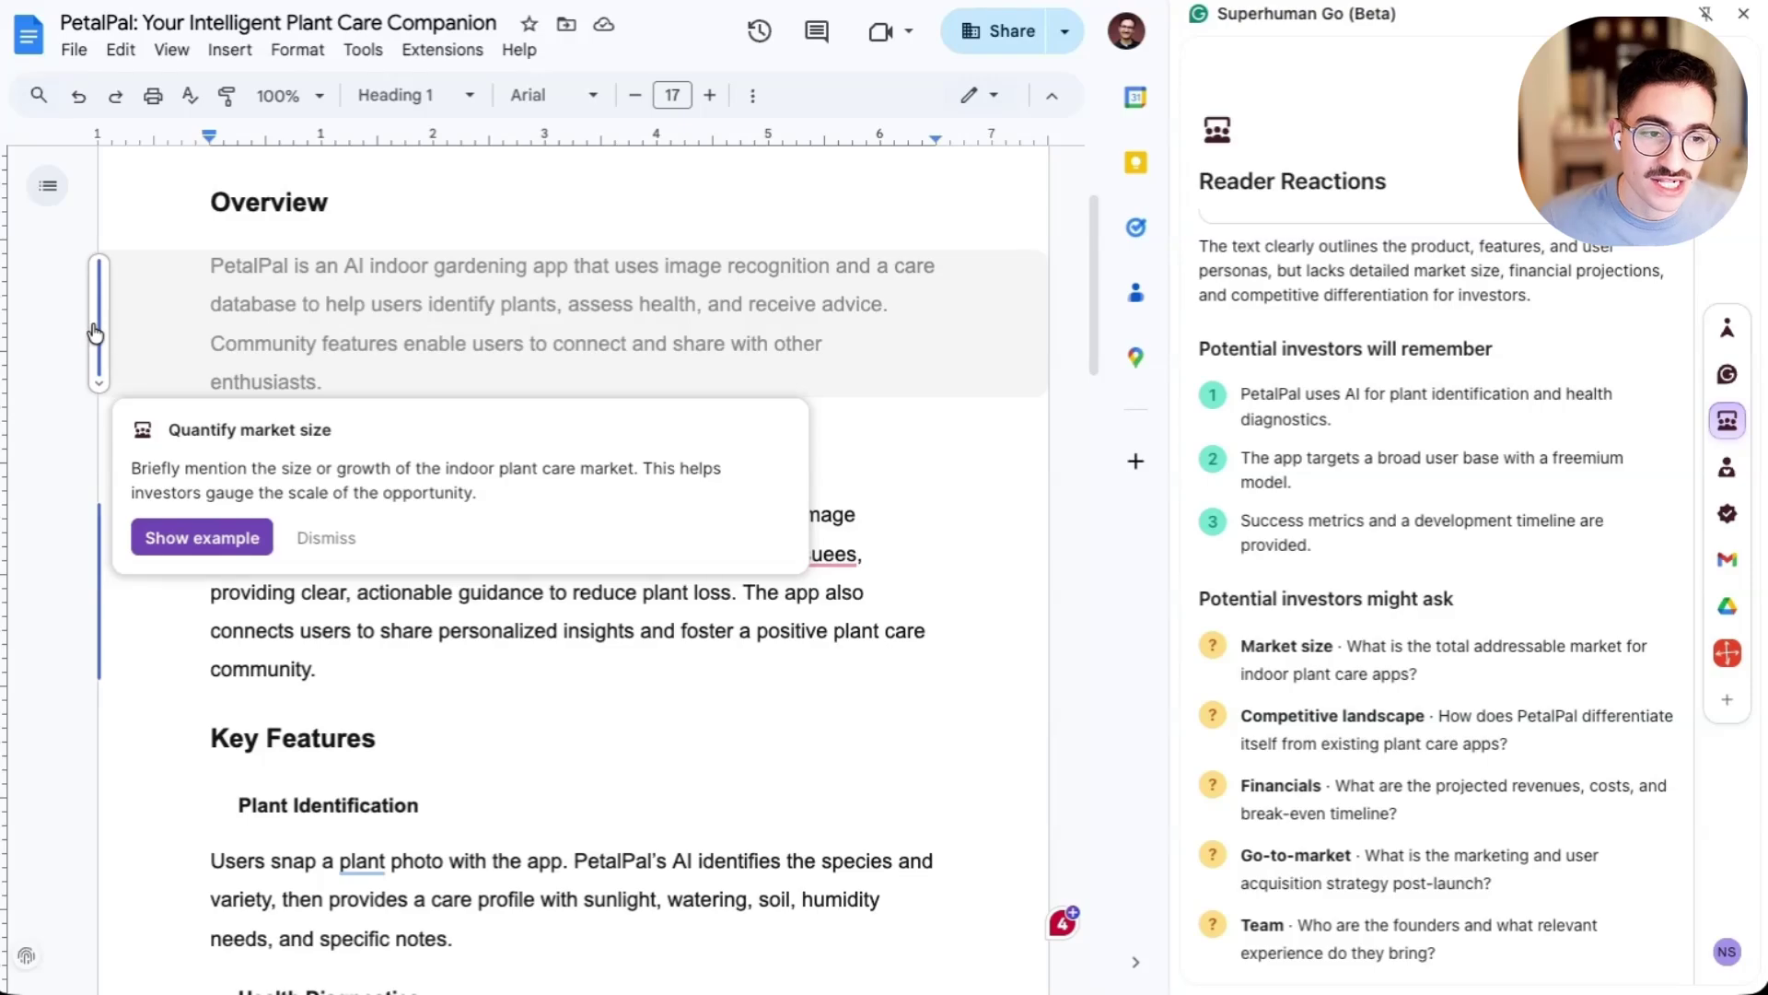
pyautogui.click(1388, 394)
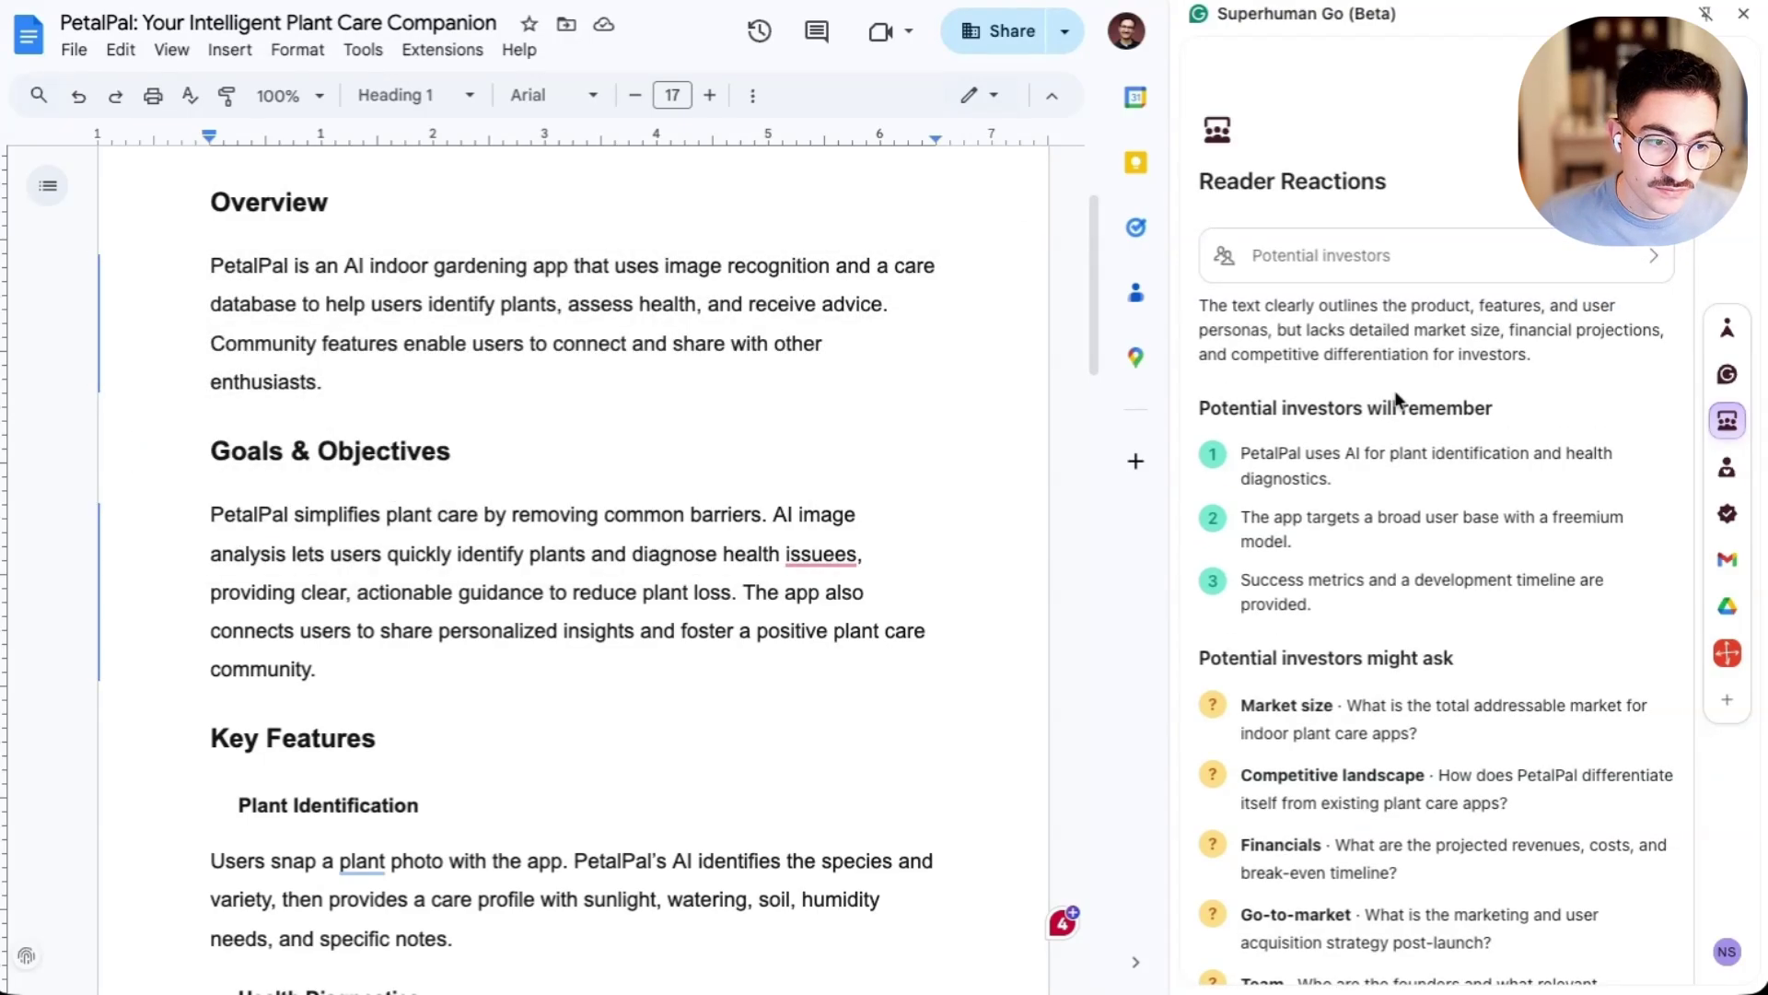
# - Connect Gmail to the Go assistant's chat
pyautogui.click(1718, 339)
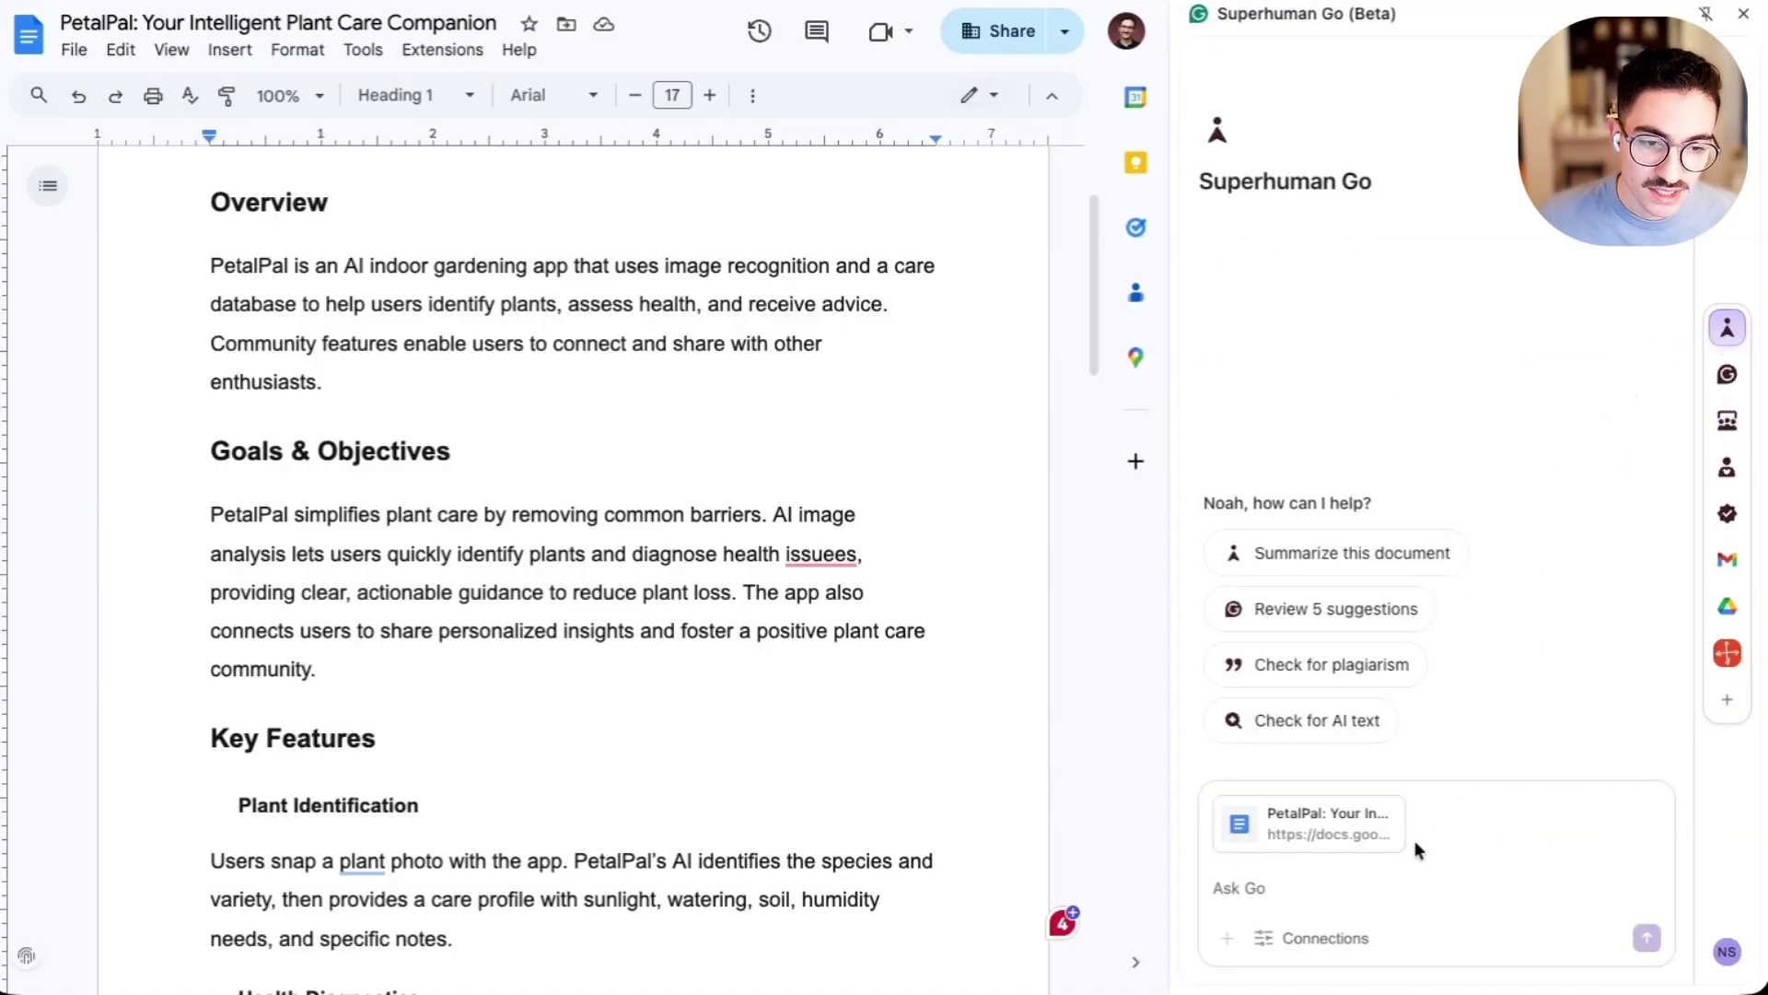
pyautogui.click(1282, 944)
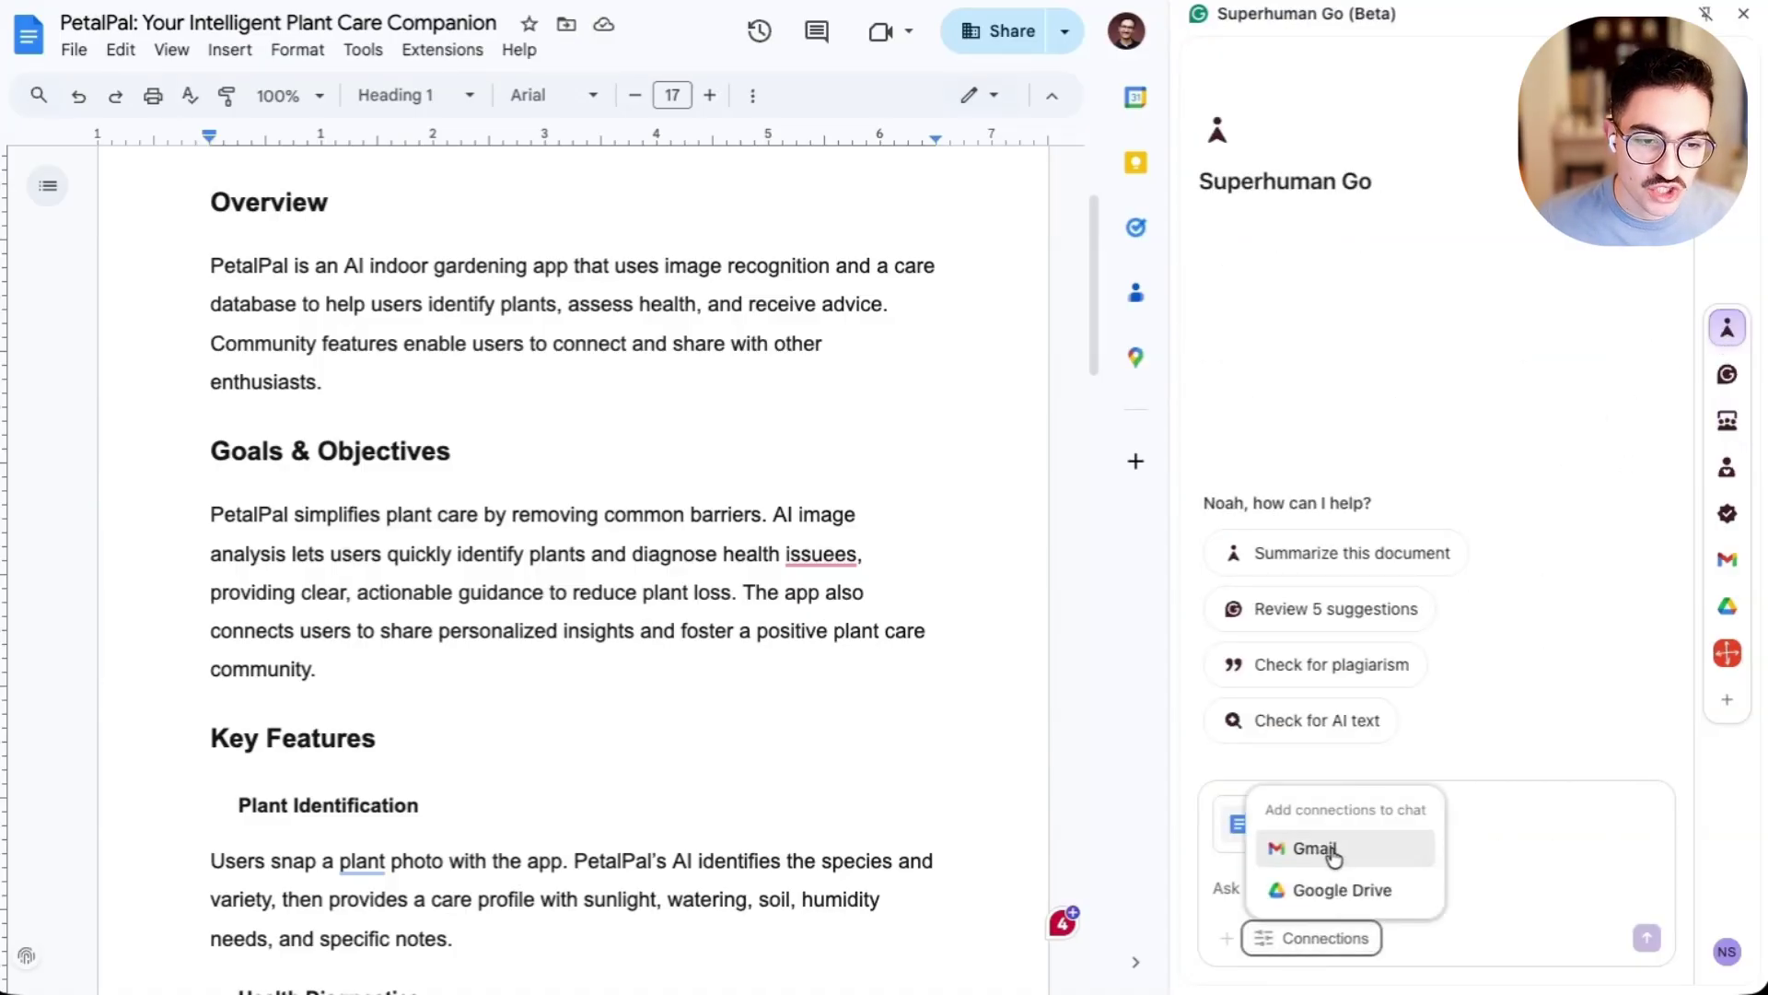
pyautogui.click(1305, 847)
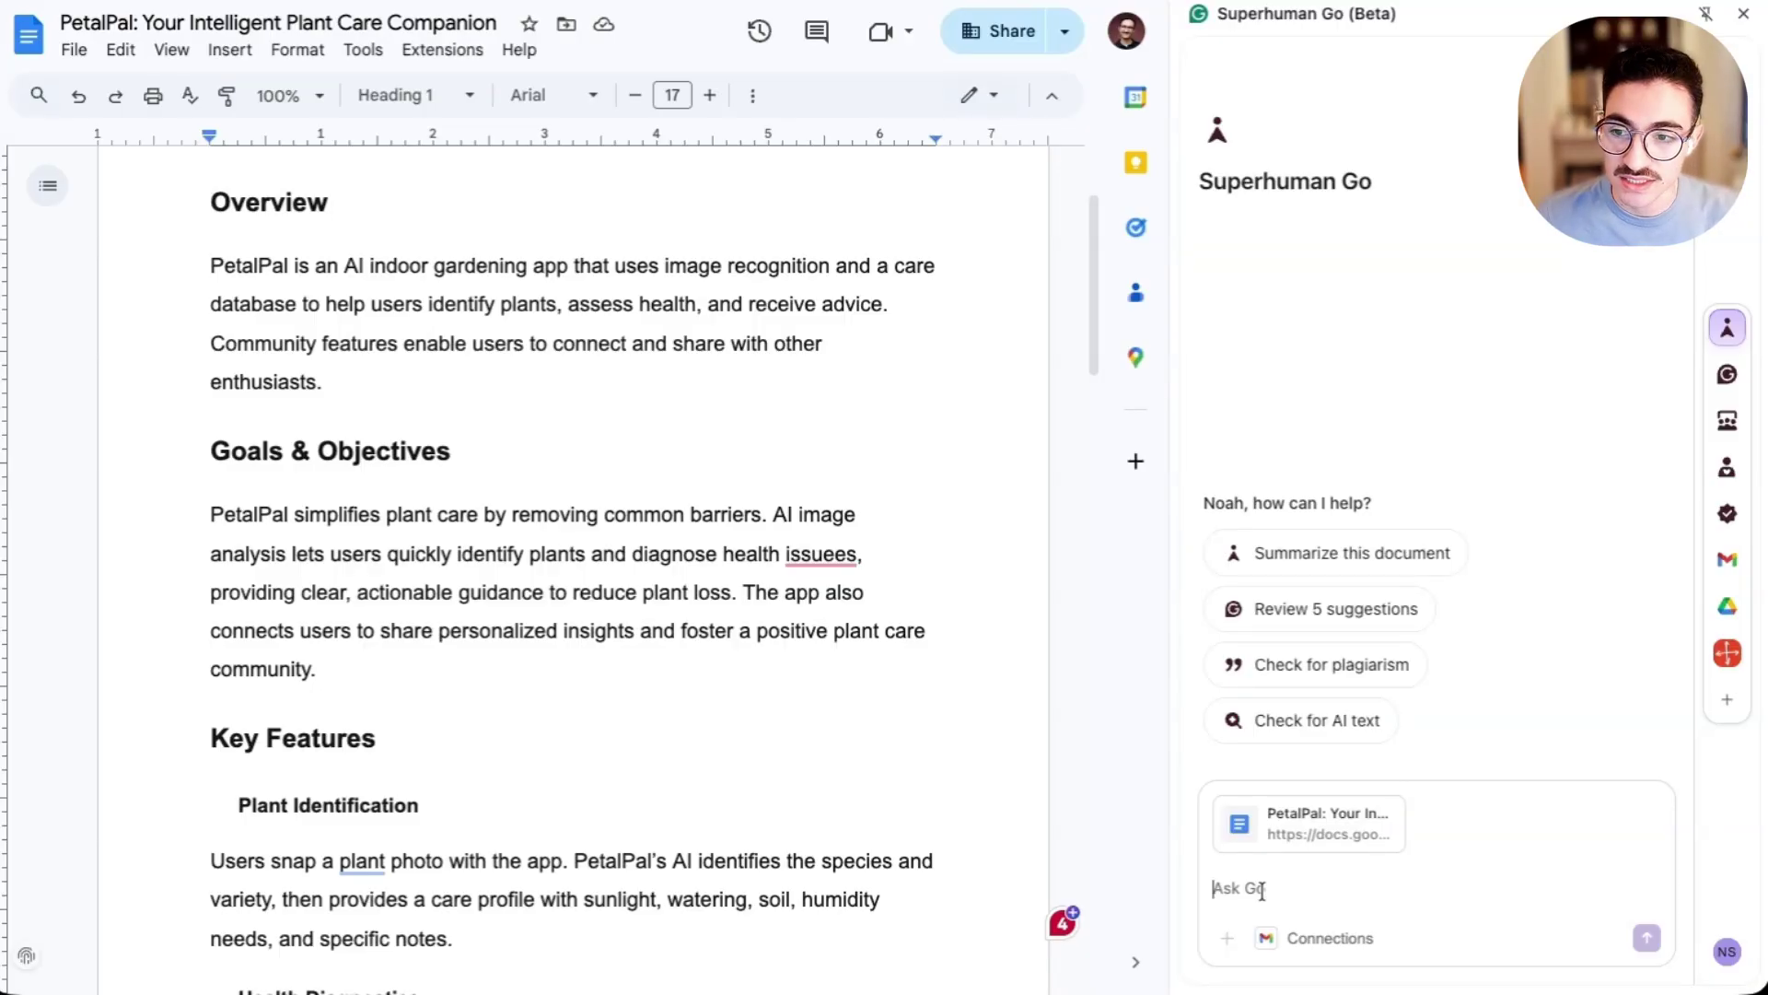
# - Ask Go for the Otter summary of the most recent meeting and review it
pyautogui.write('wha')
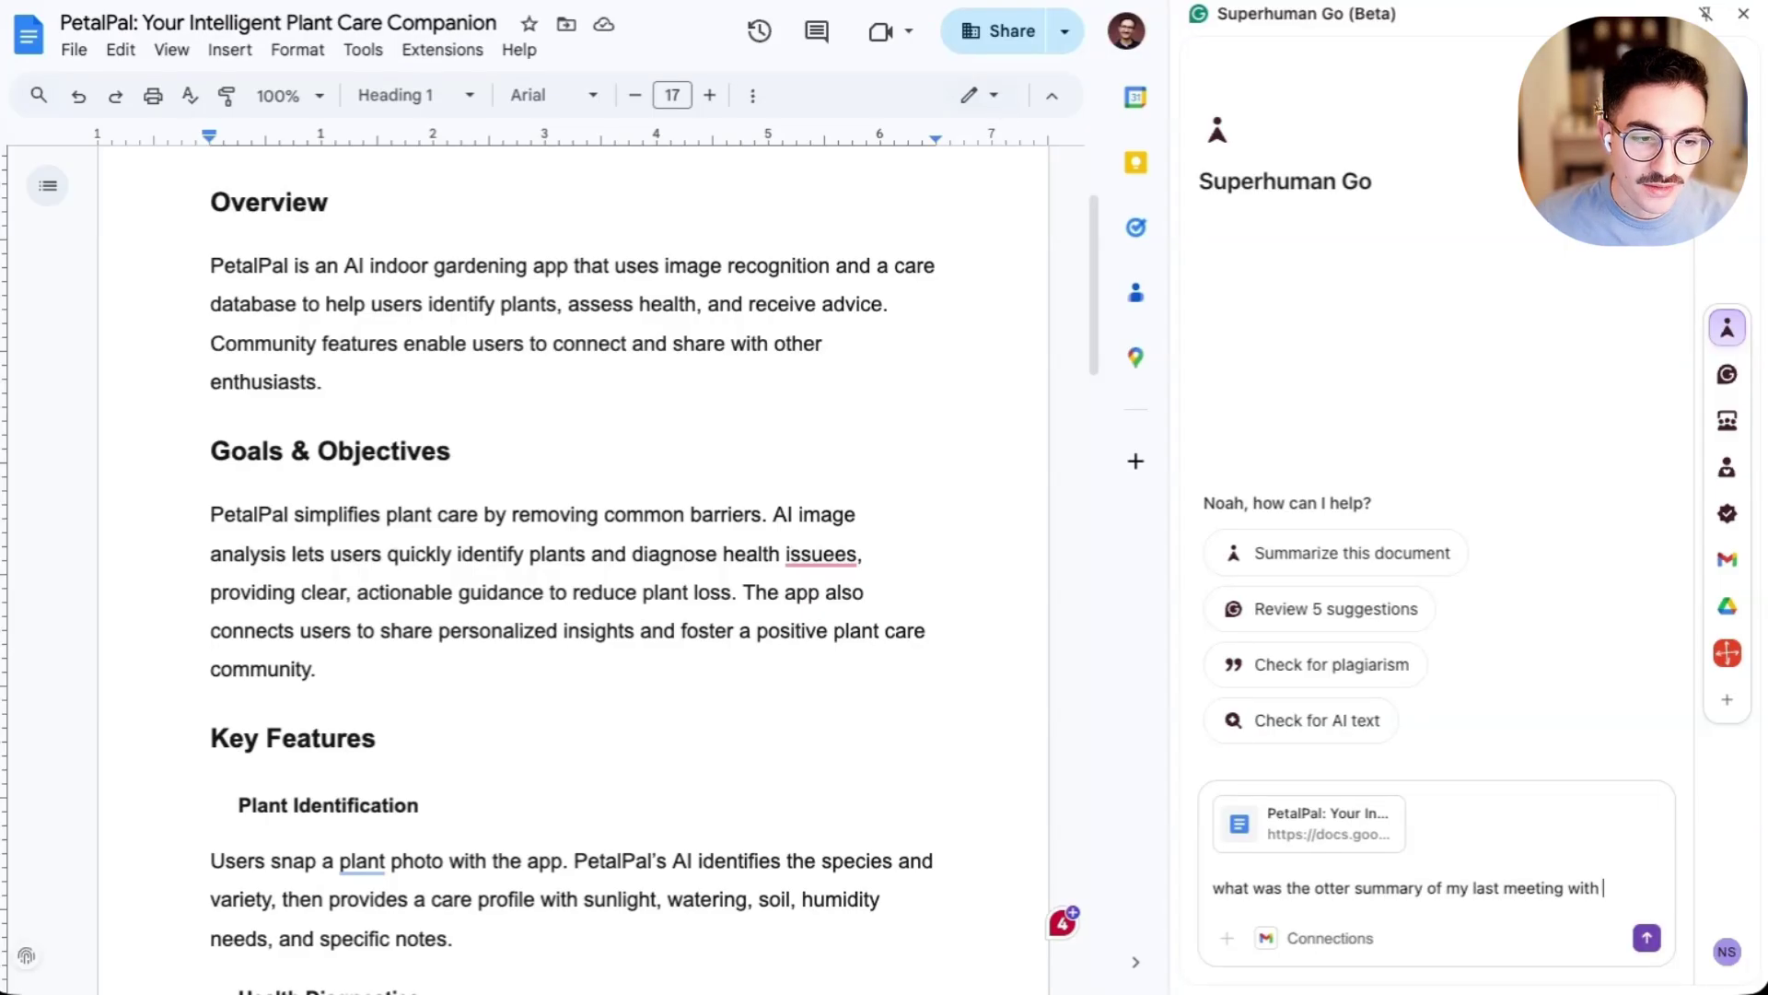
pyautogui.write('?')
pyautogui.press('Return')
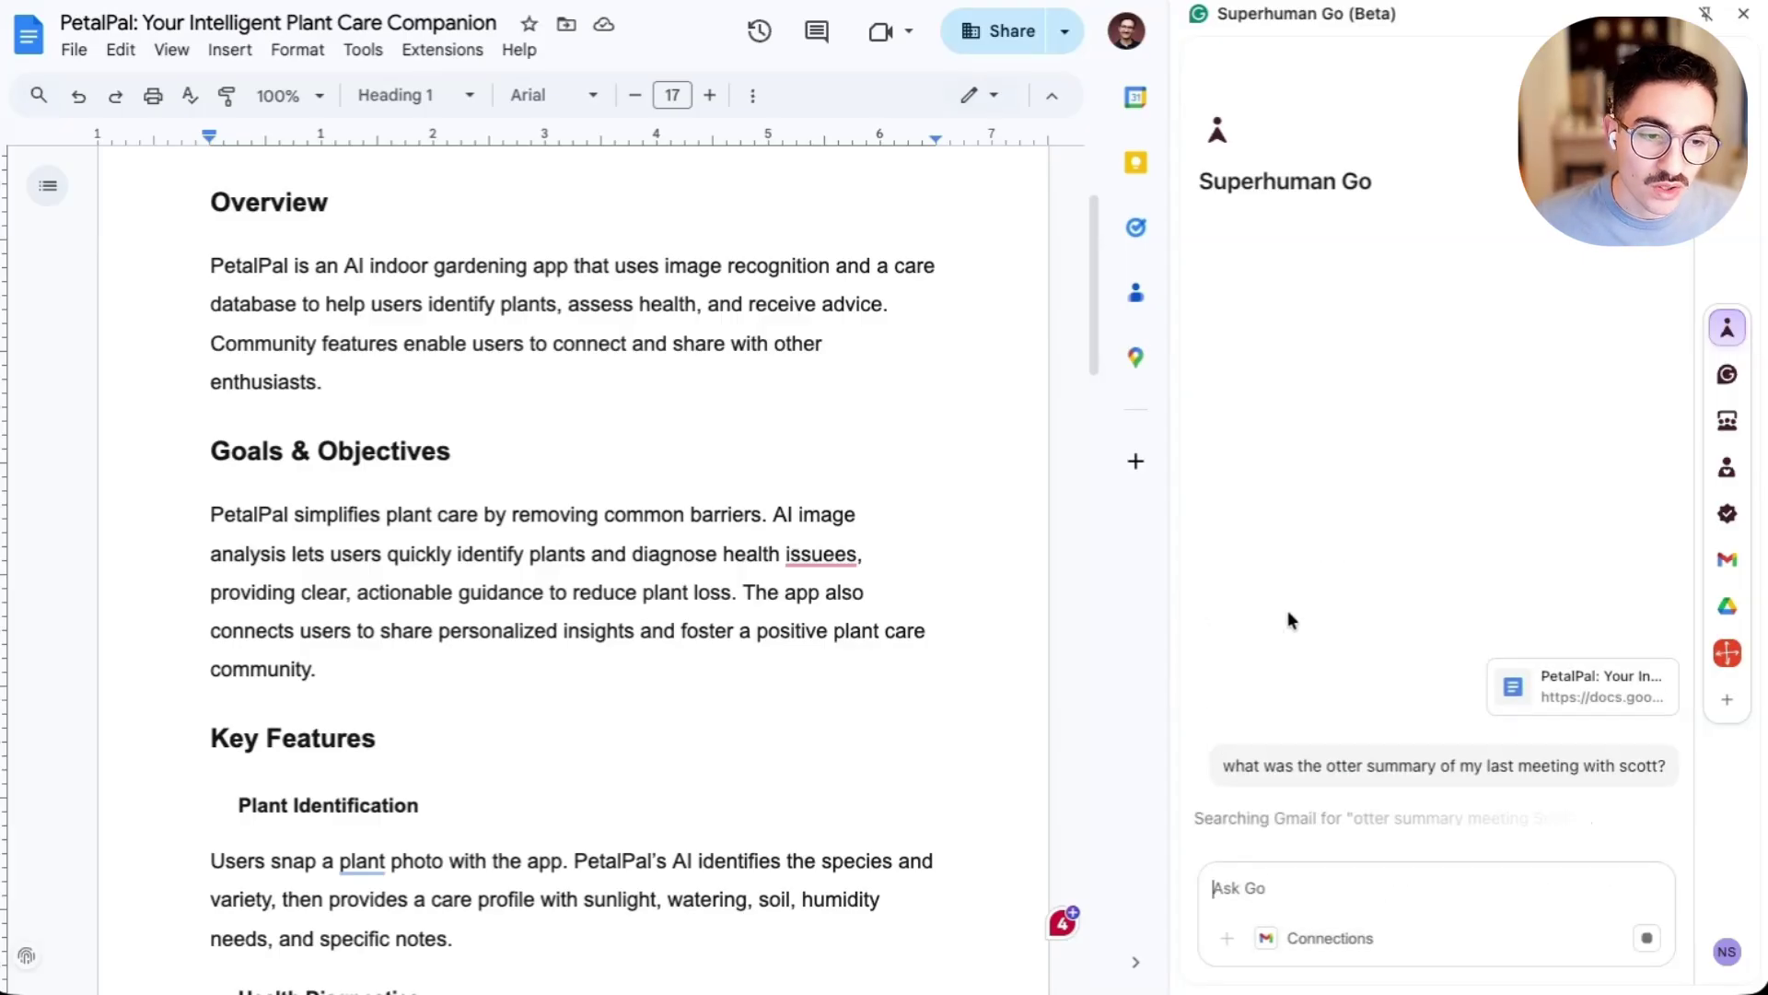
pyautogui.scroll(2, 774, 480)
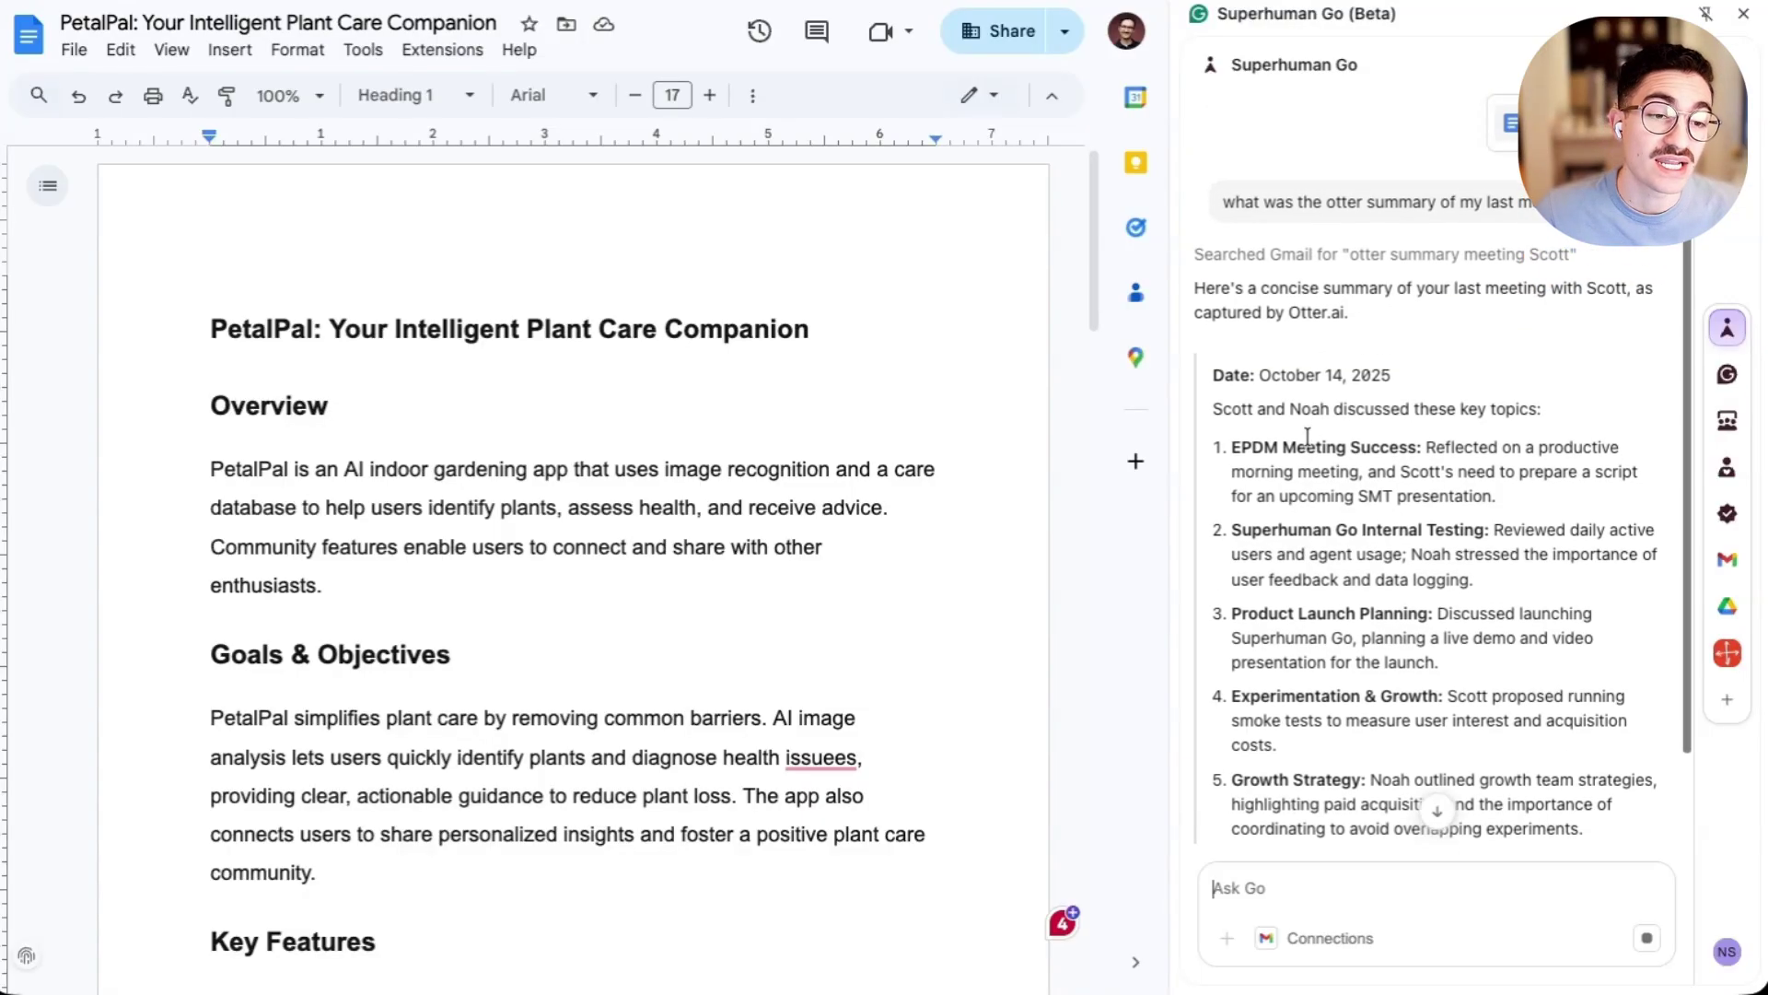
pyautogui.scroll(-1, 1307, 435)
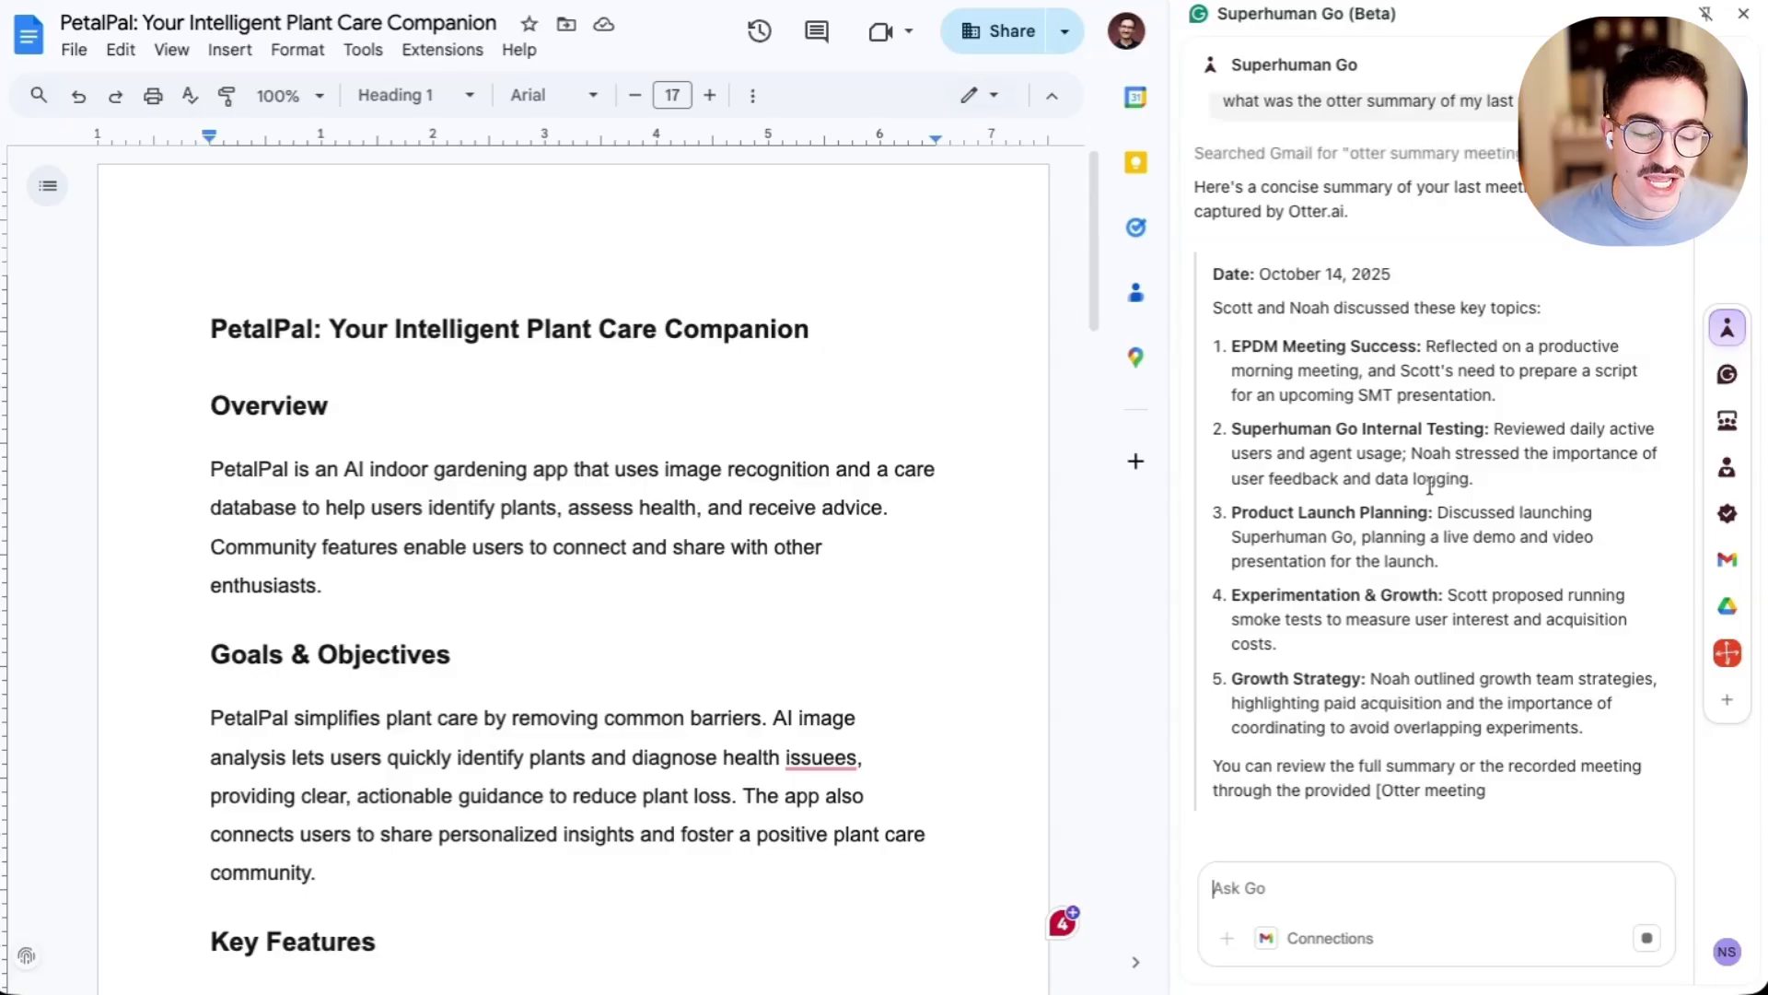
# - Ask the Gmail agent to email a summary of this doc to the colleague
pyautogui.click(1728, 559)
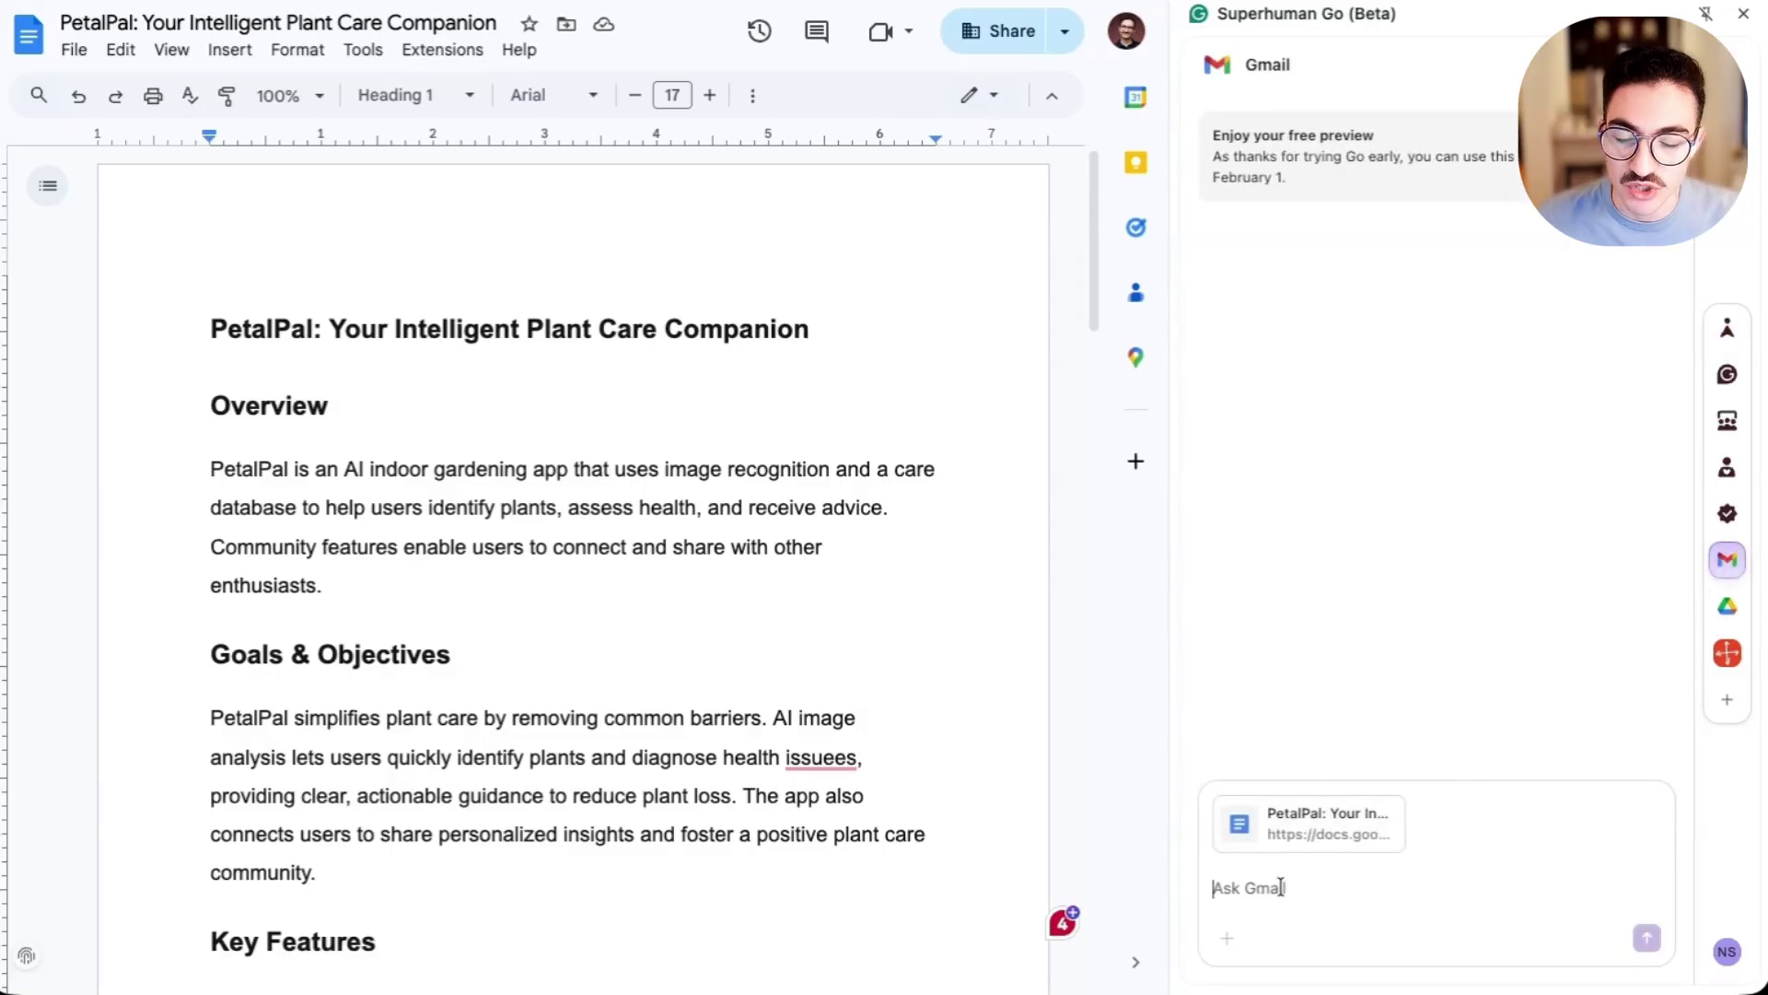
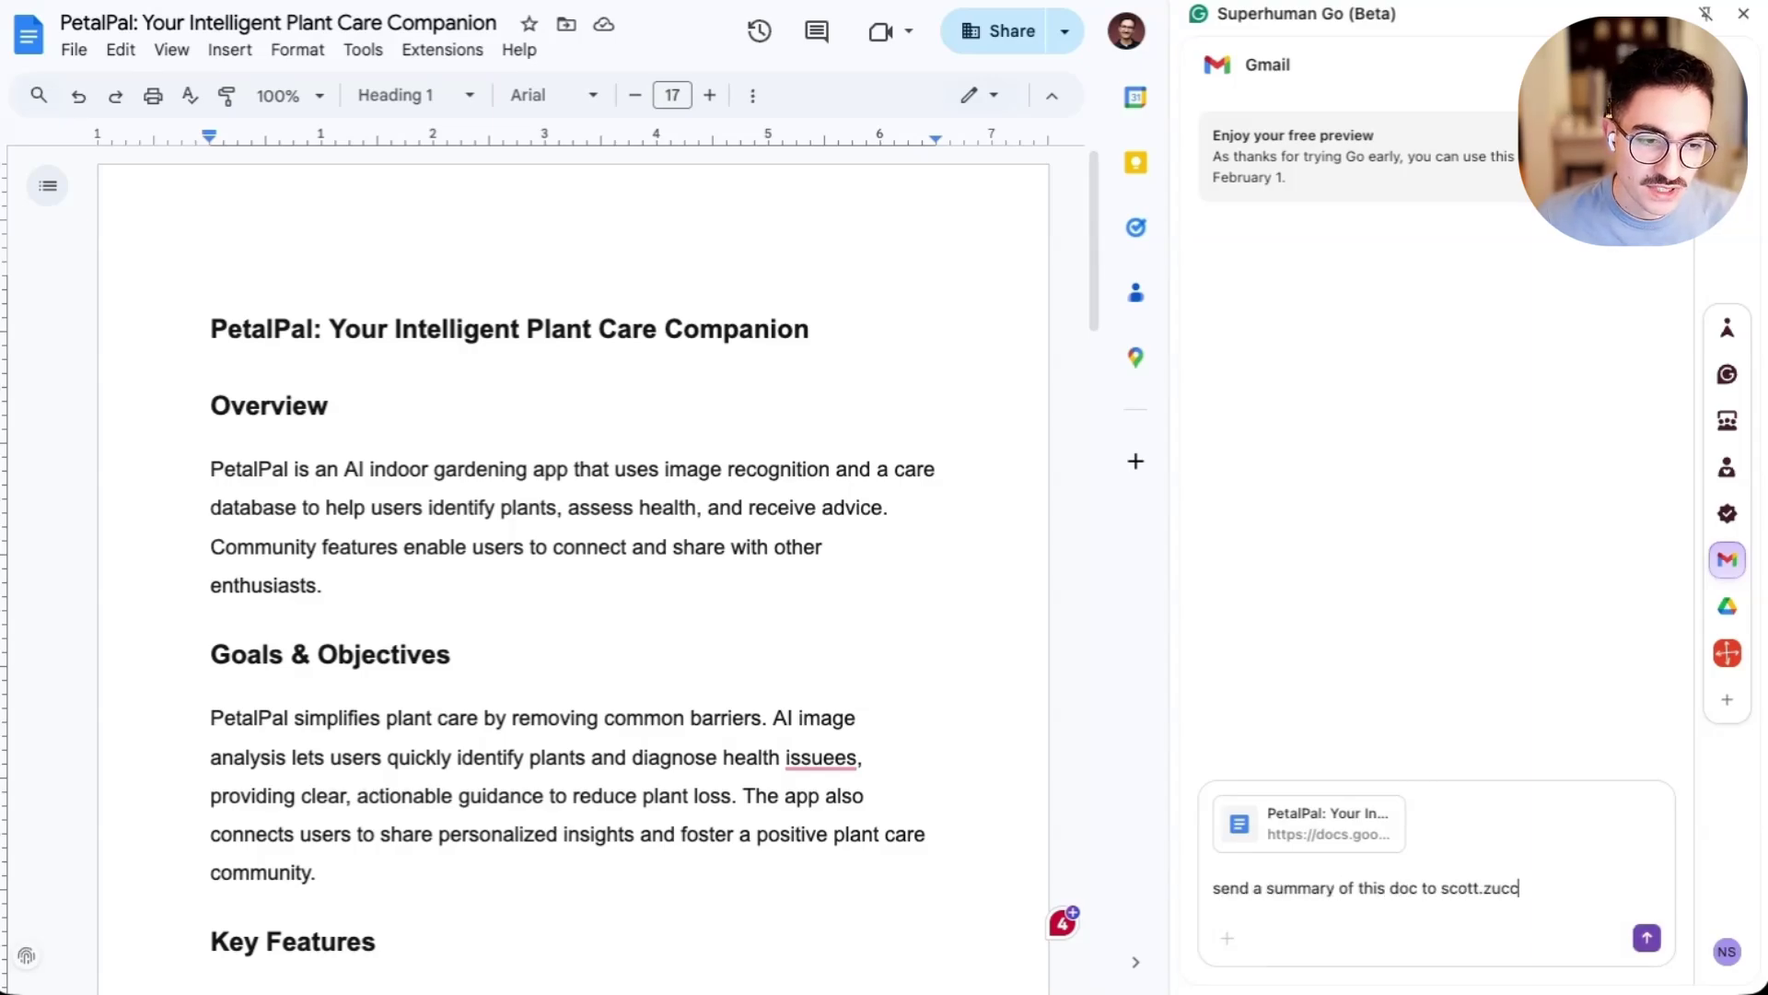
pyautogui.press('Return')
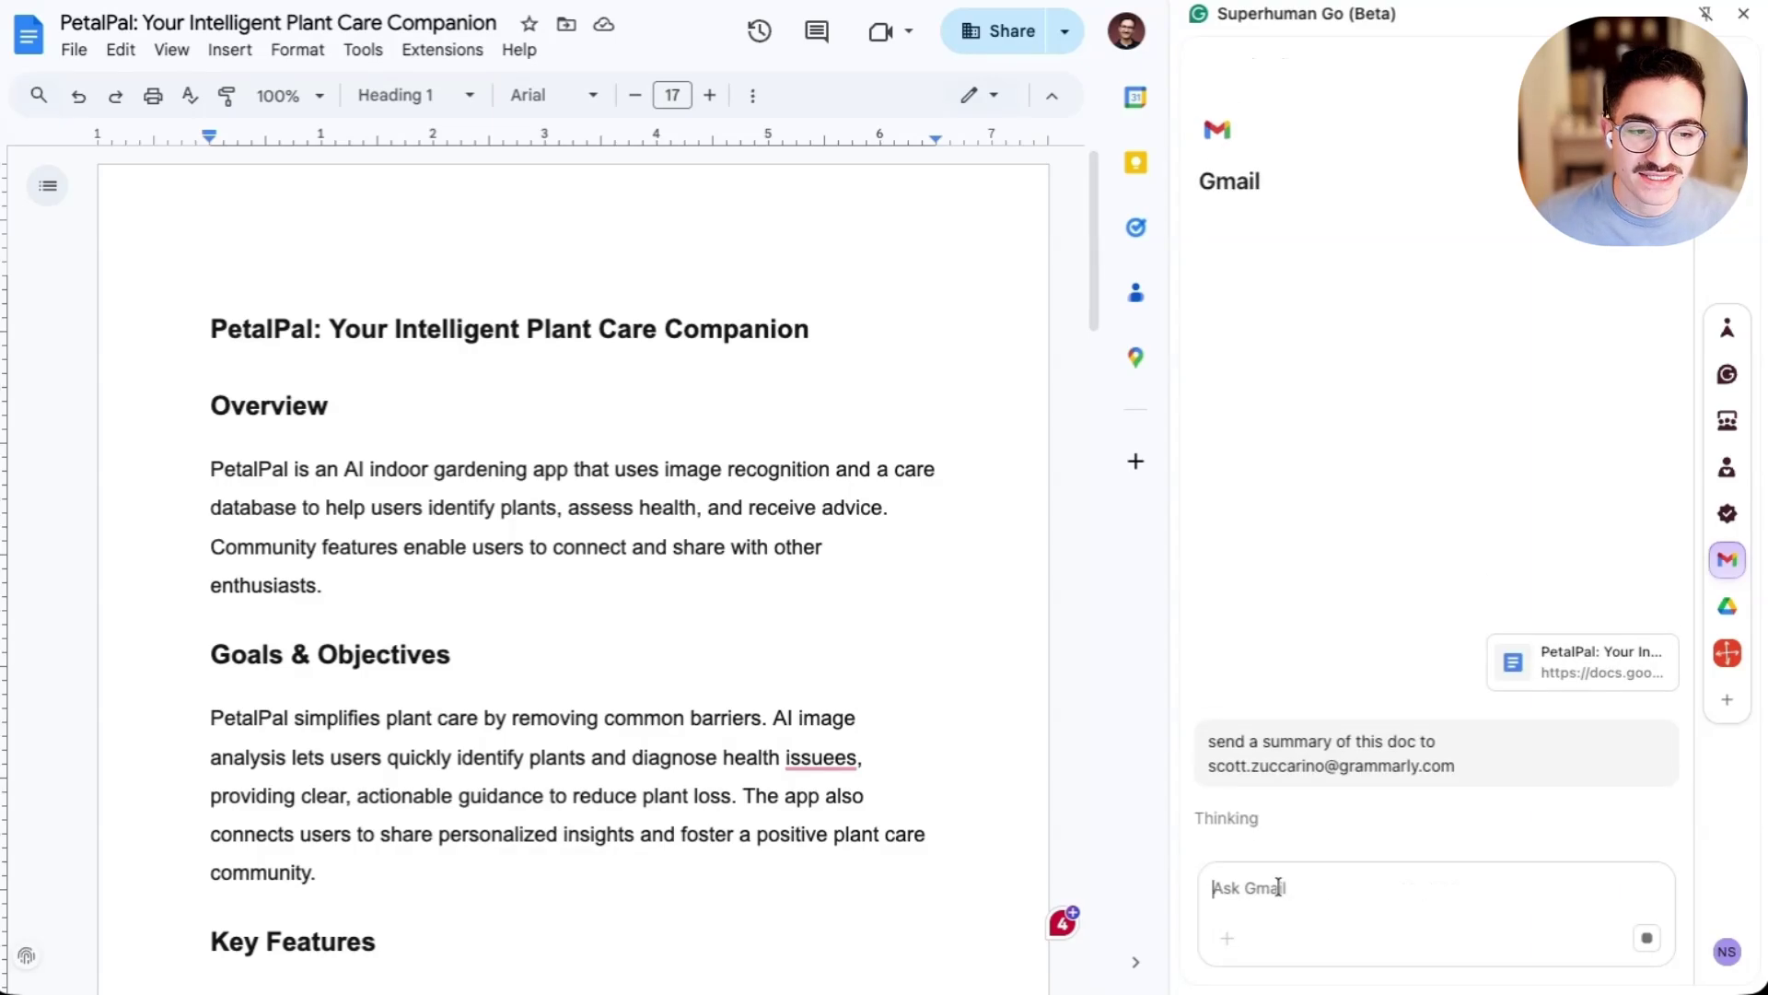
pyautogui.scroll(-2, 900, 774)
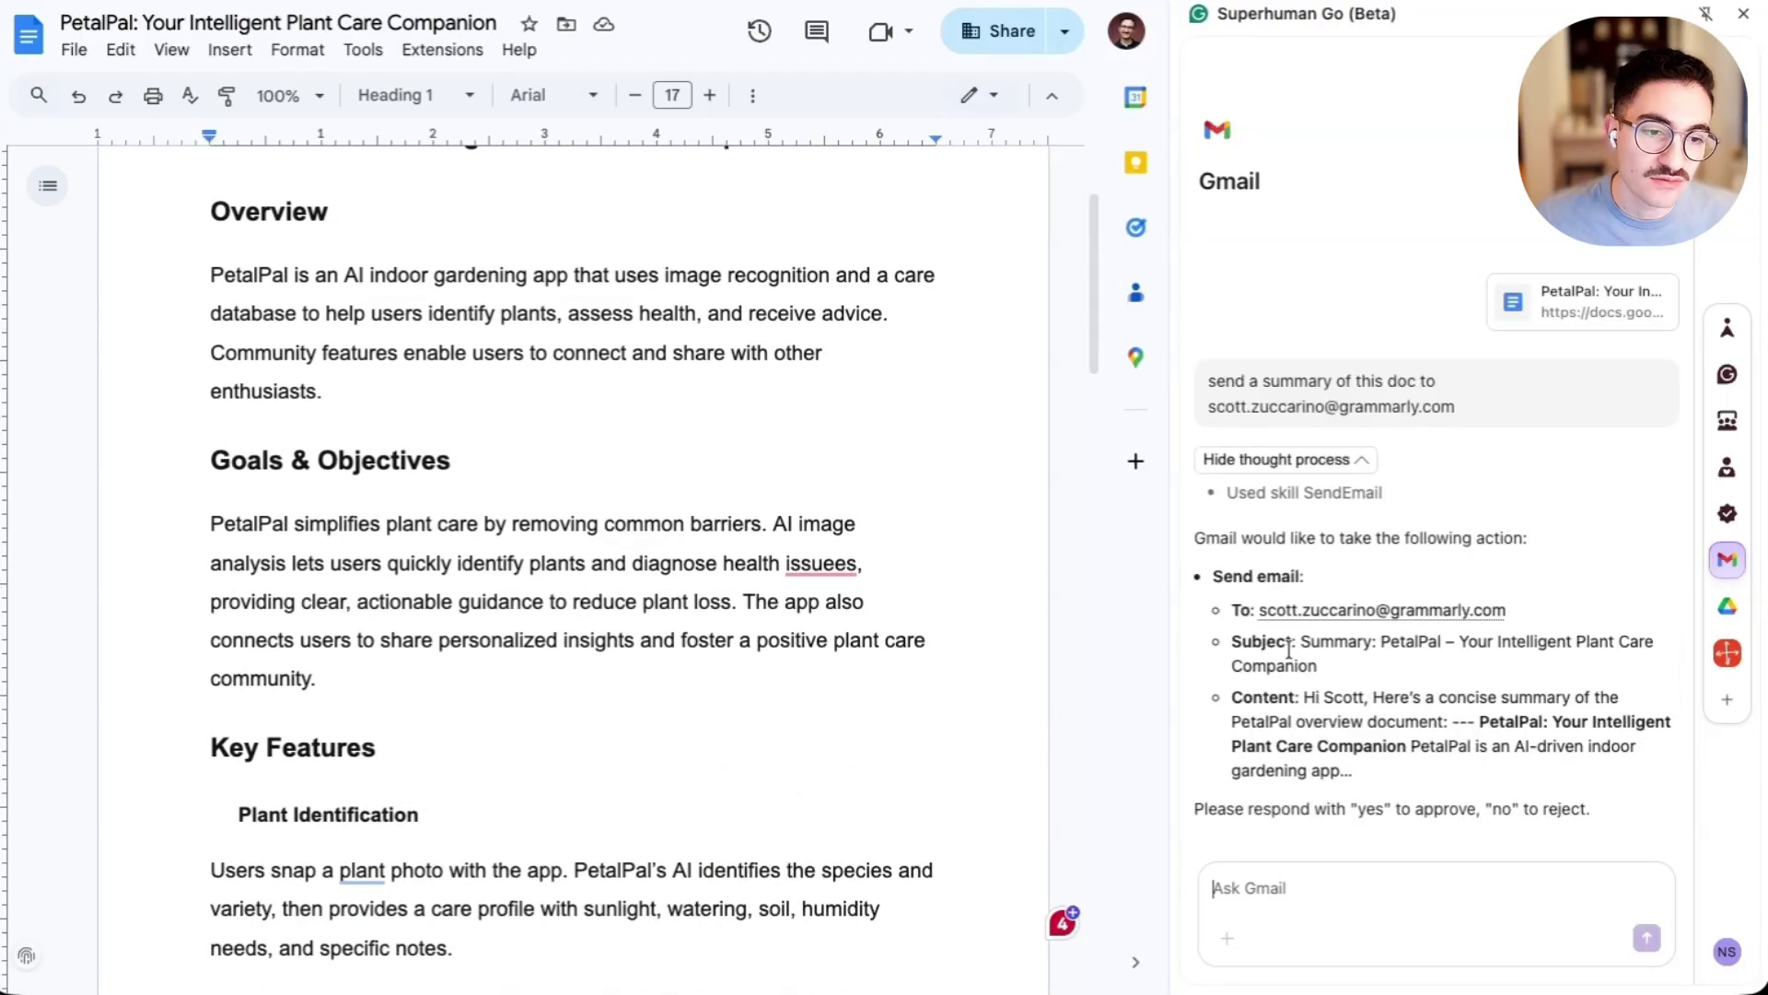
pyautogui.moveTo(1289, 647); pyautogui.dragTo(1441, 767)
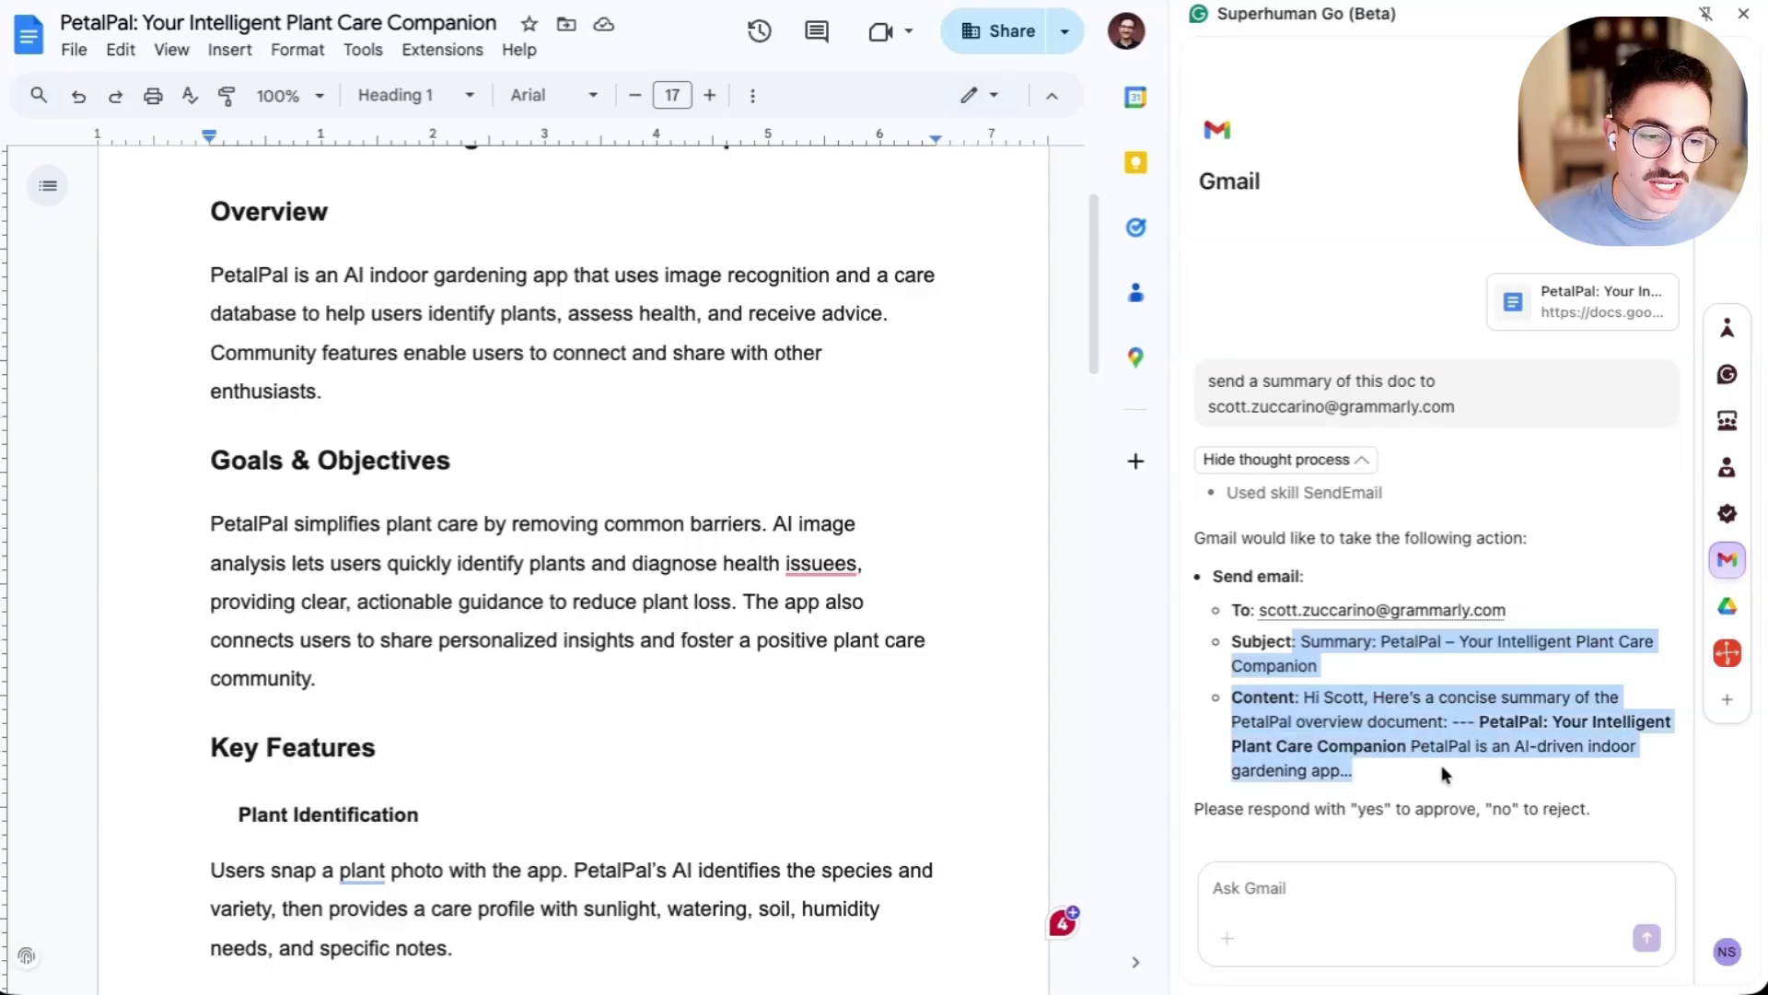
pyautogui.click(1442, 767)
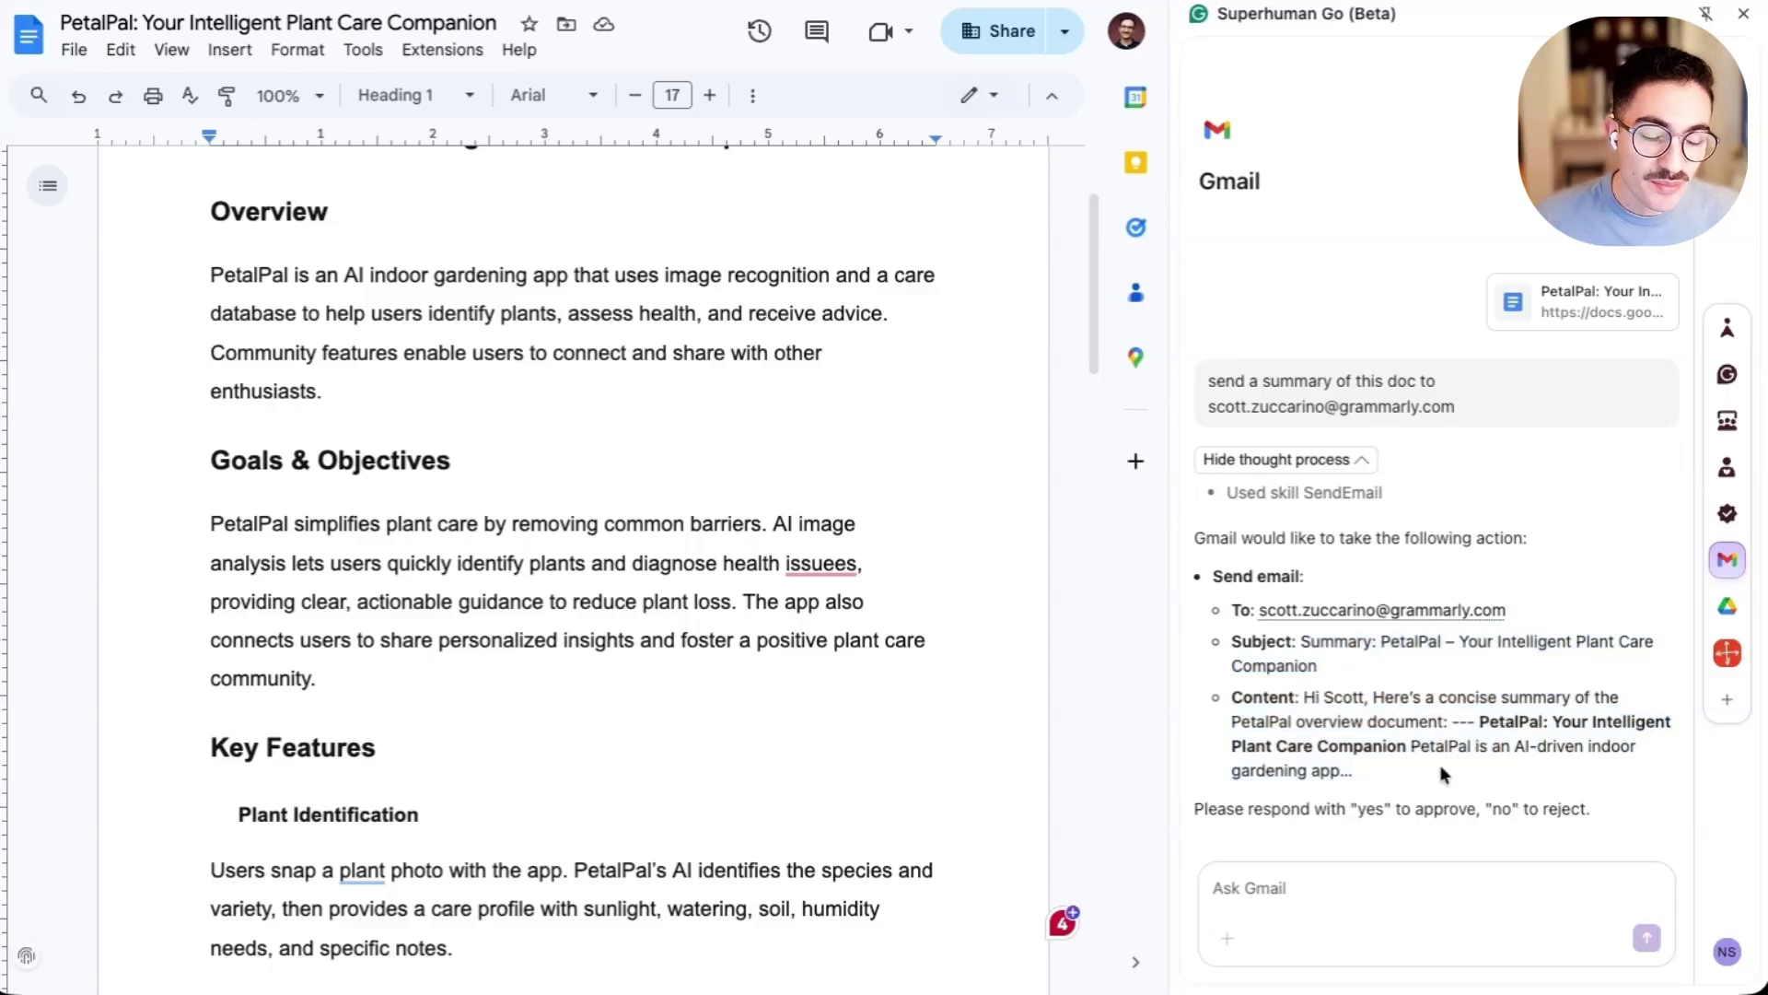
# - Approve the summary email with 'yes' and switch to the Gmail tab
pyautogui.click(1277, 895)
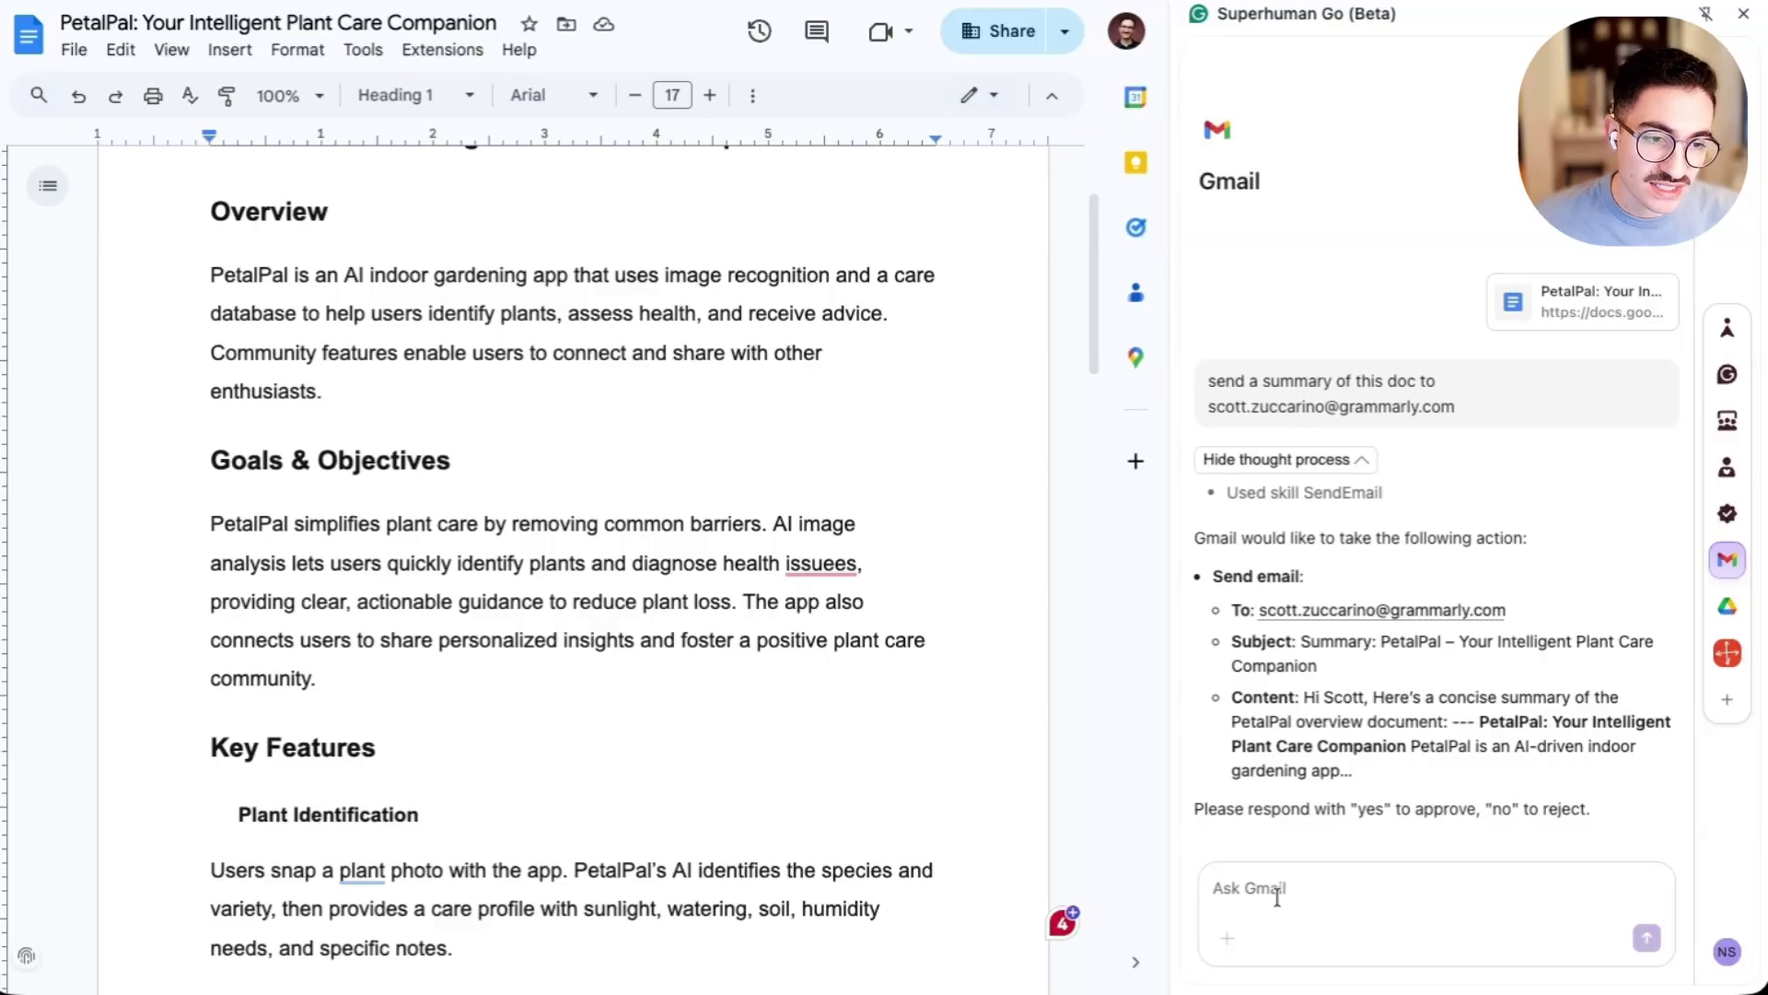
pyautogui.write('yes')
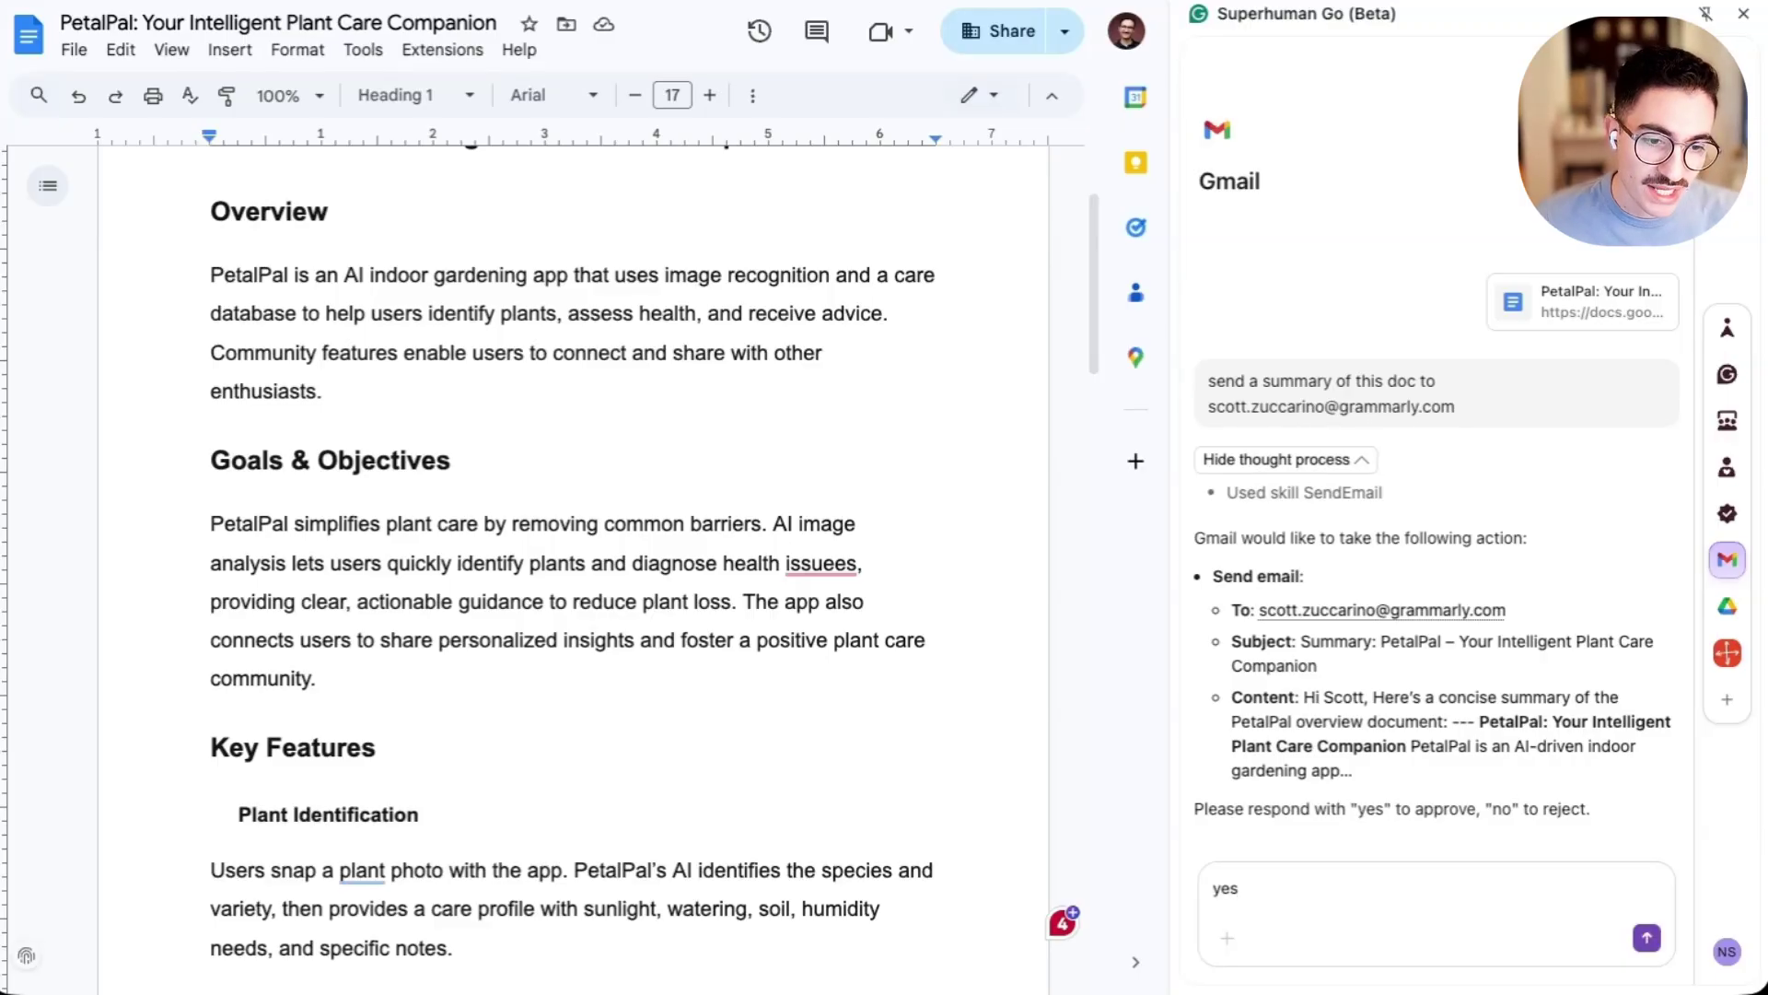
pyautogui.press('Return')
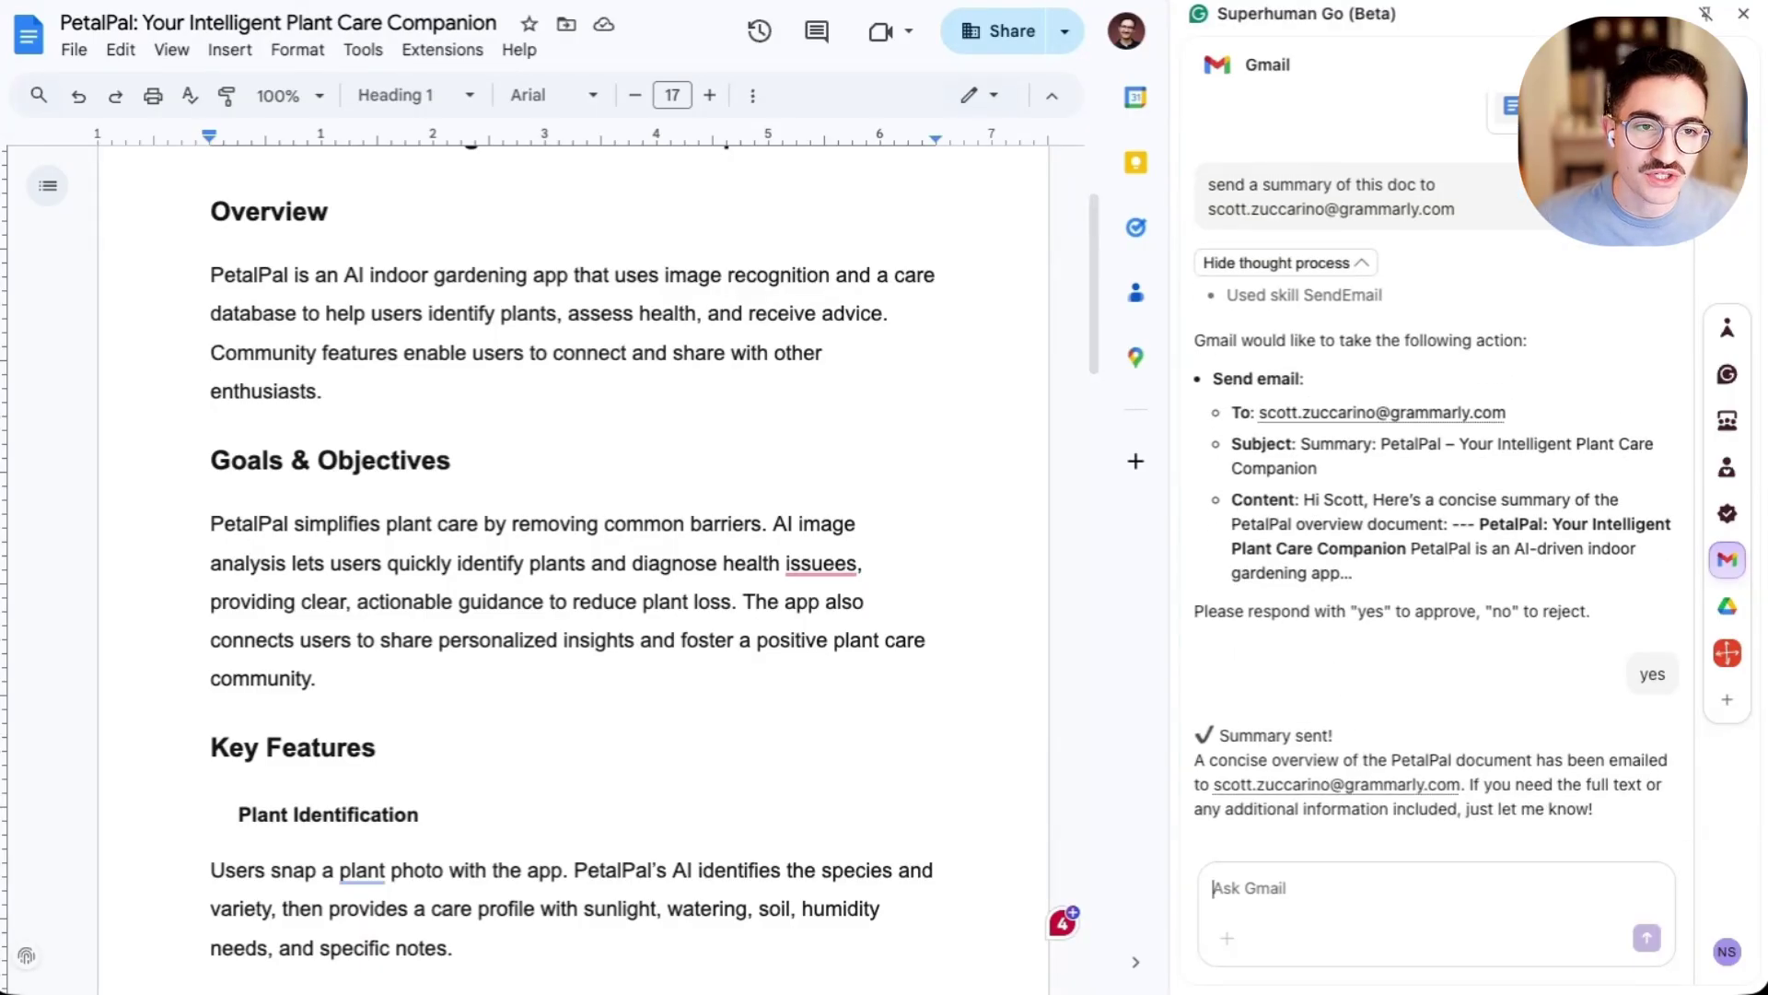
pyautogui.hotkey('ctrl', 'Tab')
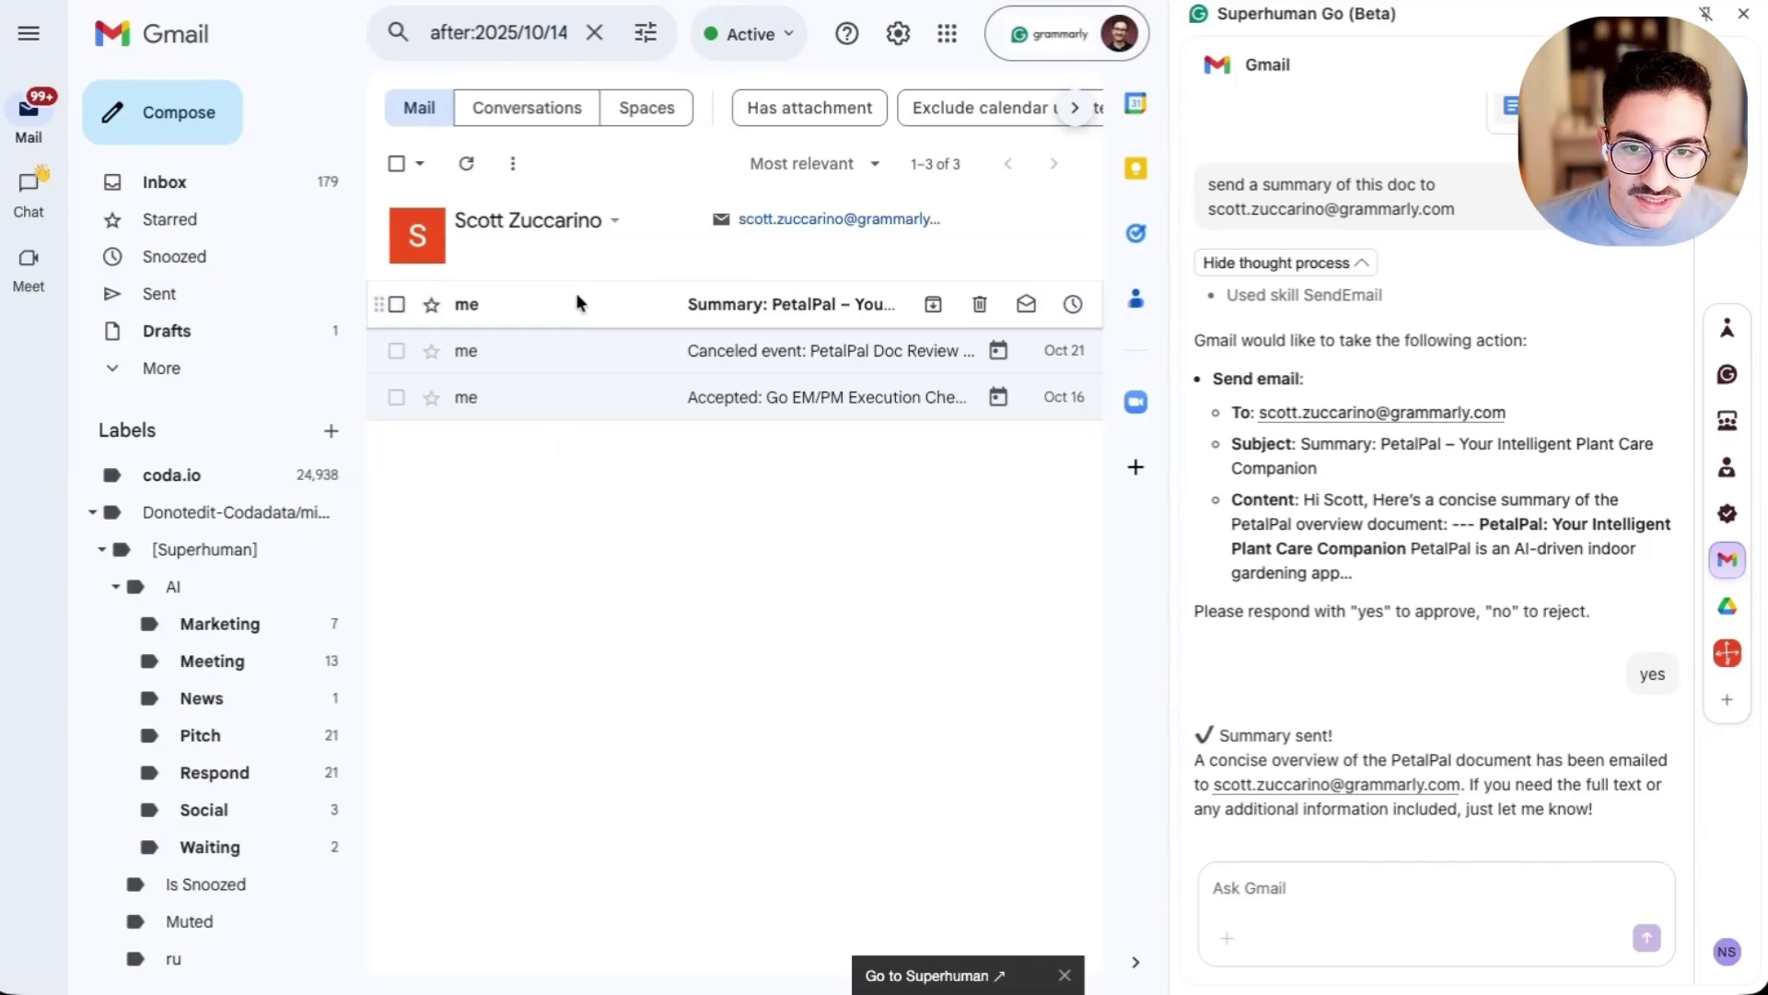
# - Read through the sent 'Summary: PetalPal' email, then return to the PetalPal document
pyautogui.click(577, 301)
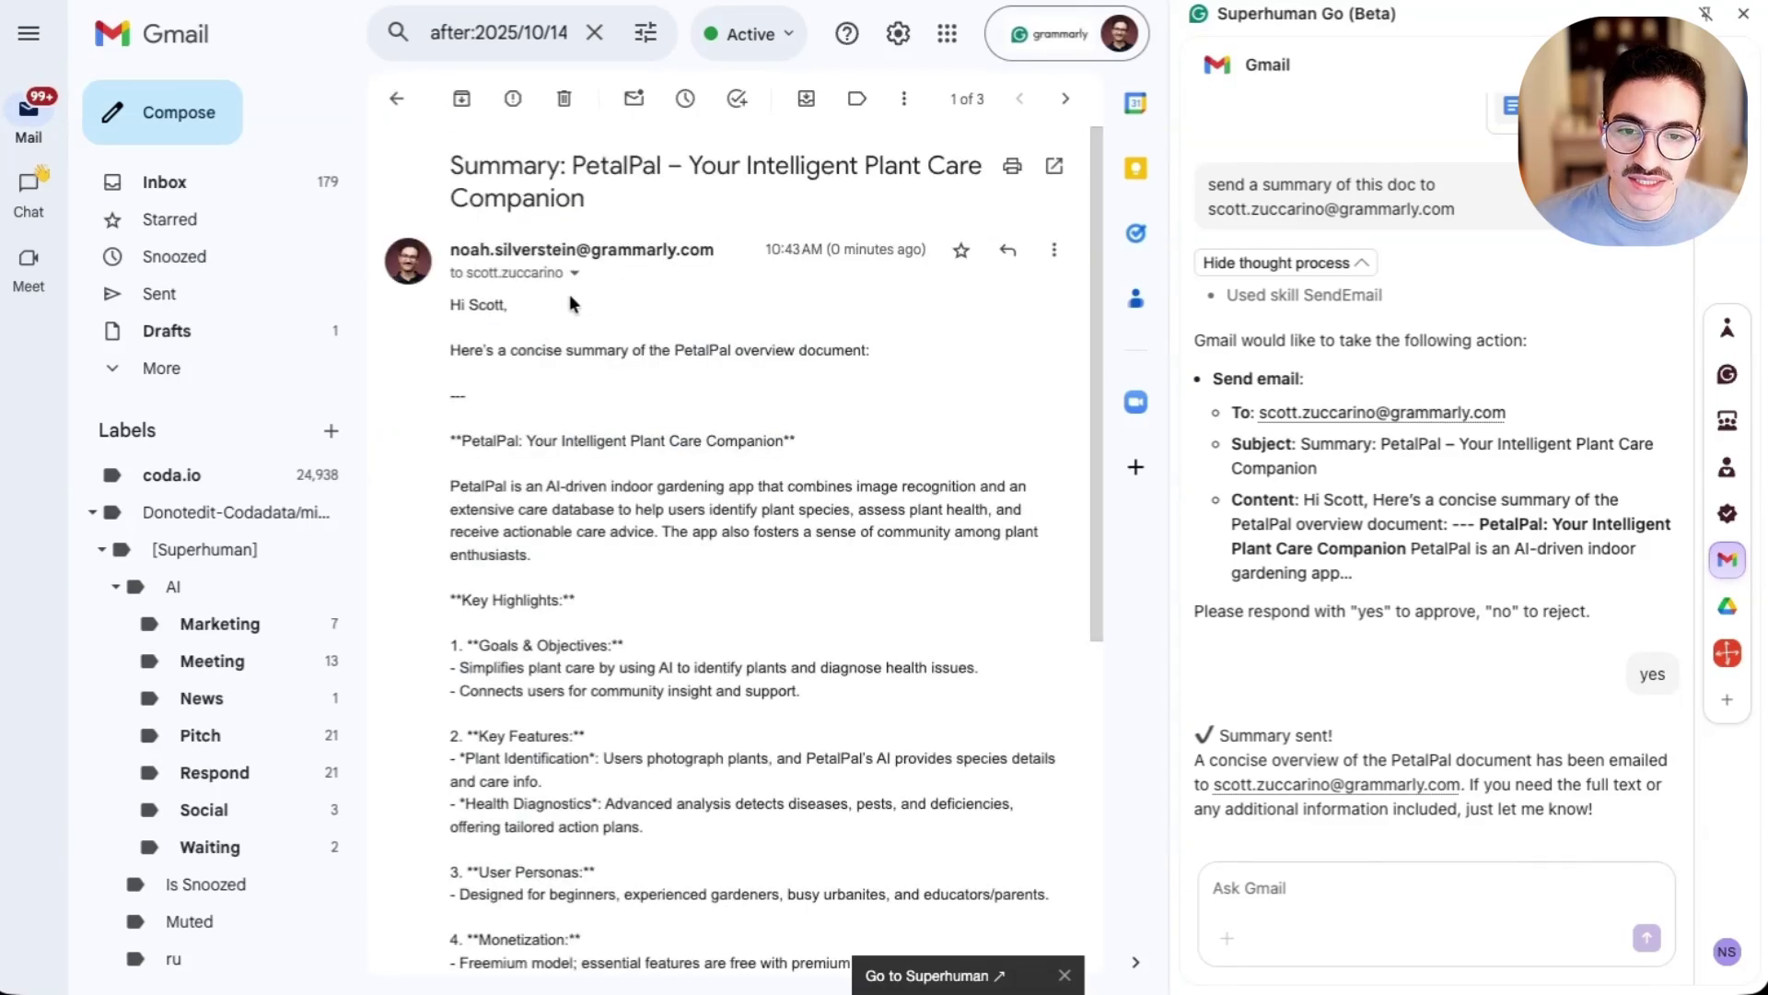
pyautogui.scroll(-1, 605, 418)
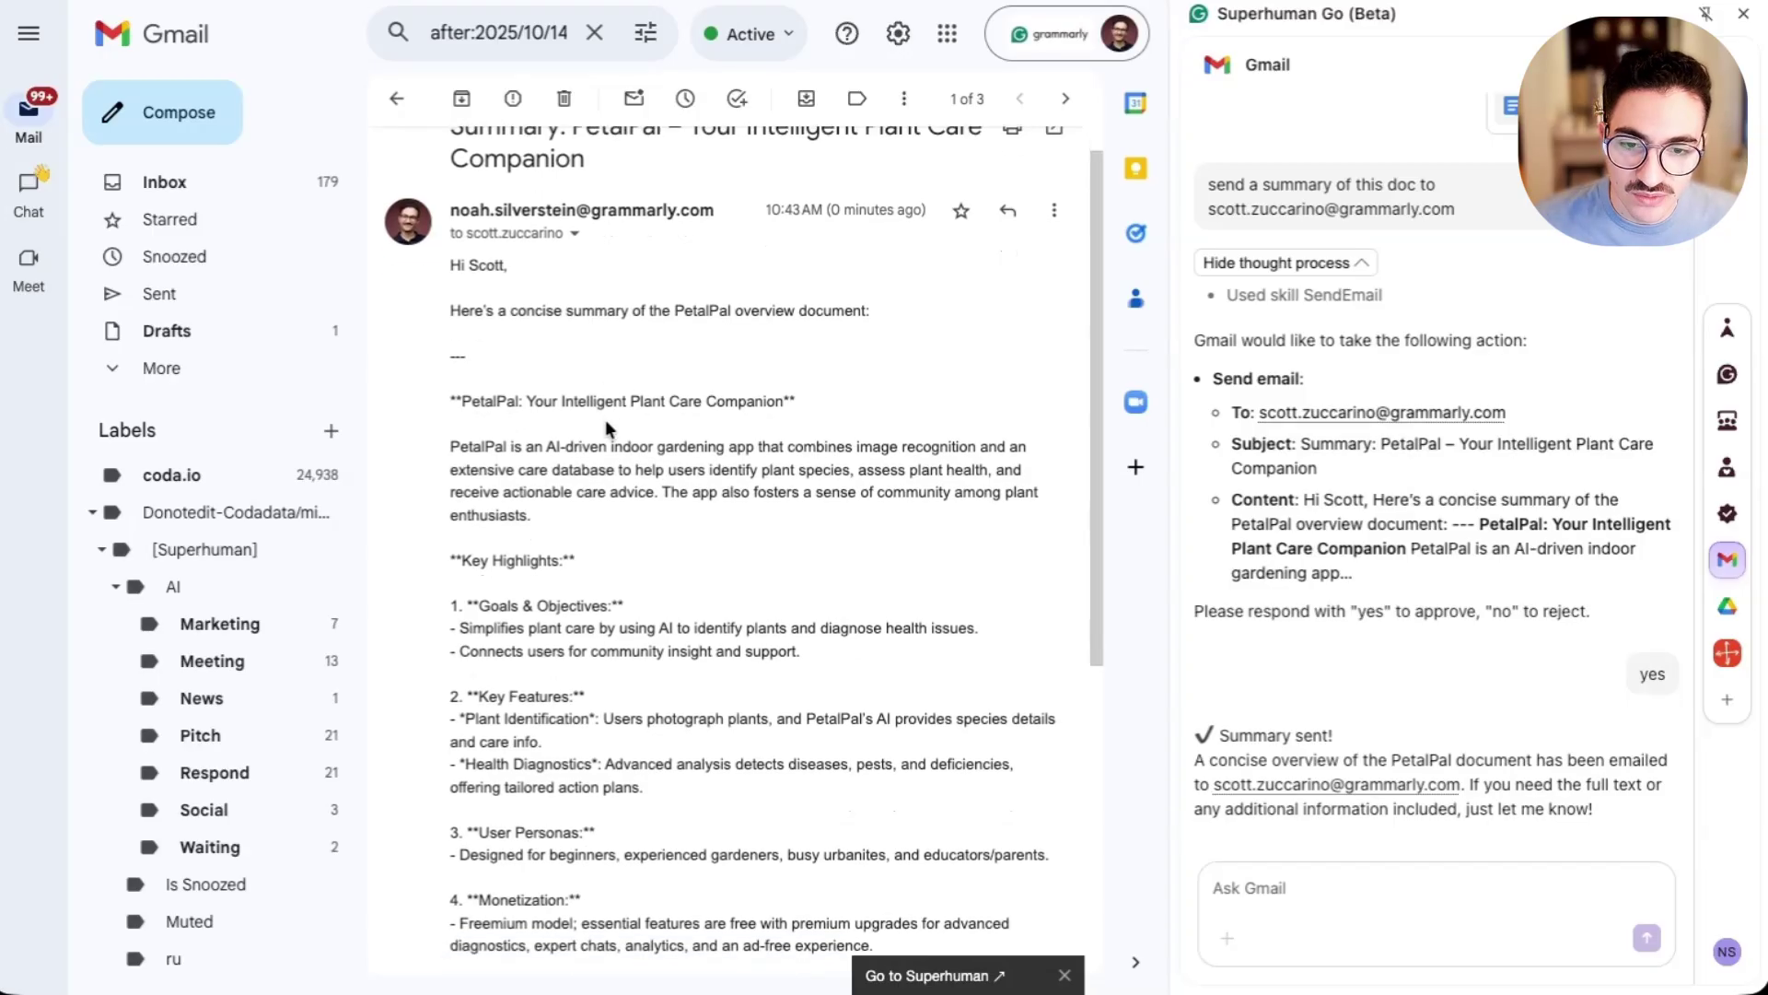
pyautogui.hotkey('ctrl', 'shift', 'Tab')
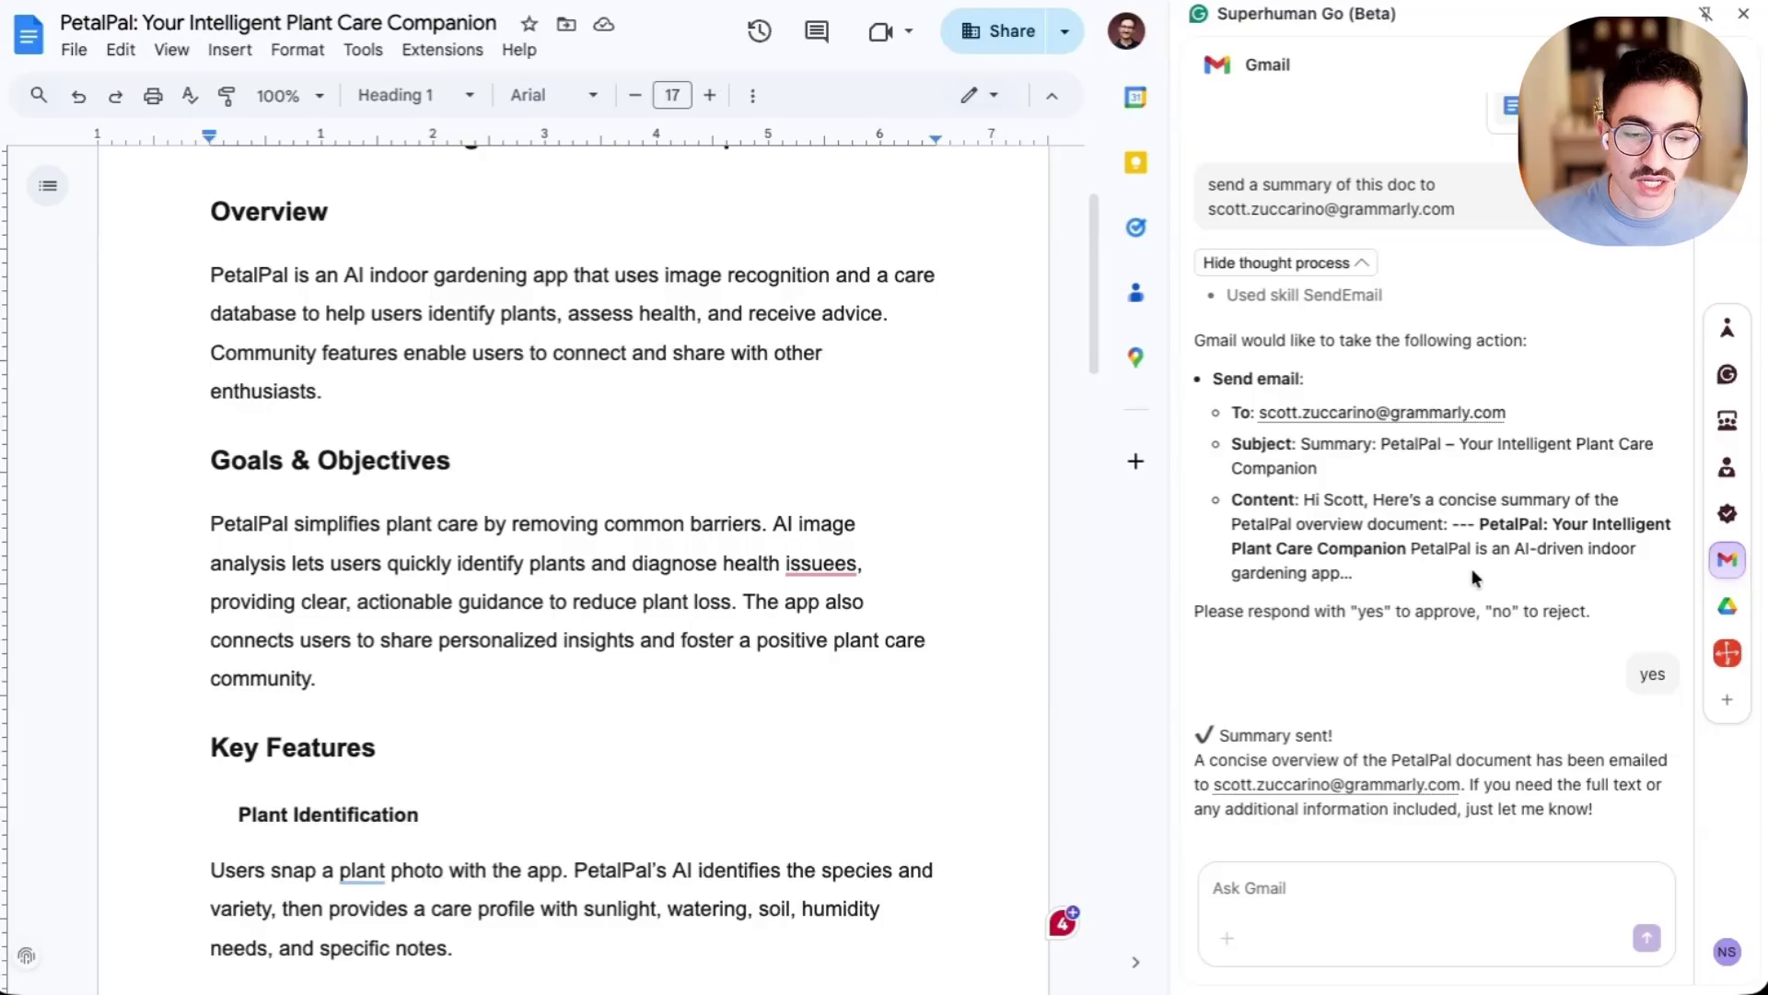
# - Browse the list of agents available to add in Superhuman Go
pyautogui.click(1728, 703)
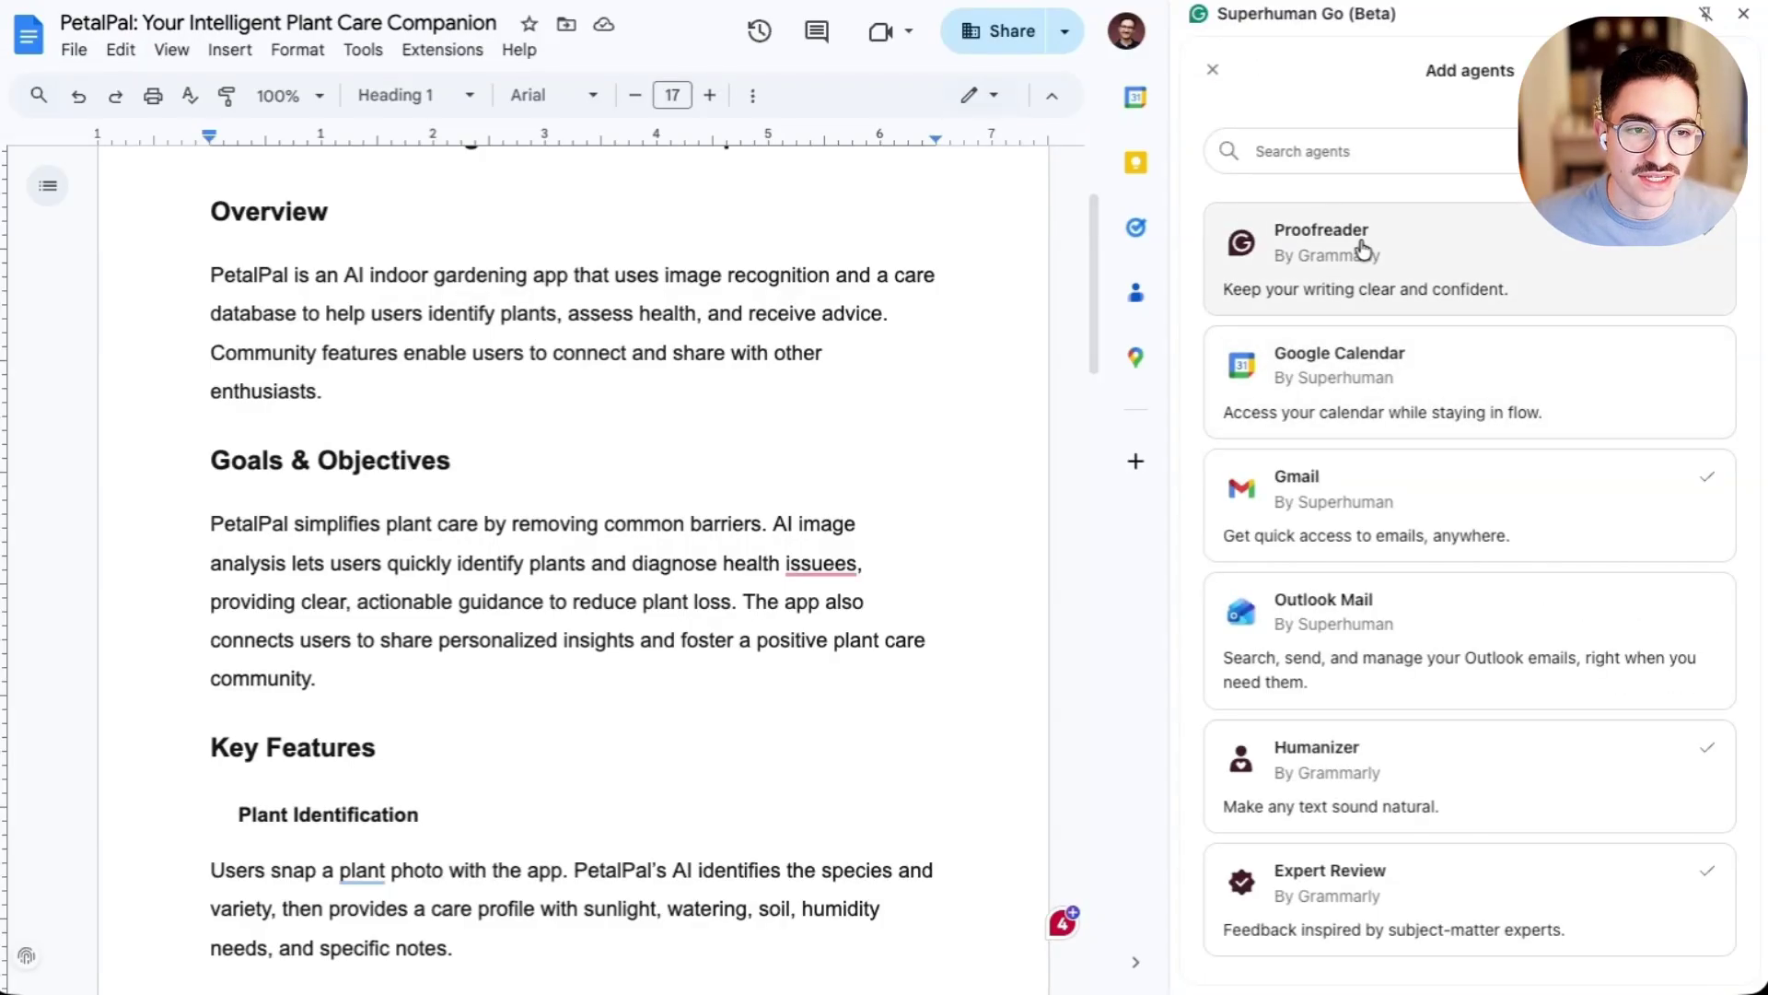
pyautogui.scroll(-4, 1365, 250)
pyautogui.scroll(-3, 1365, 250)
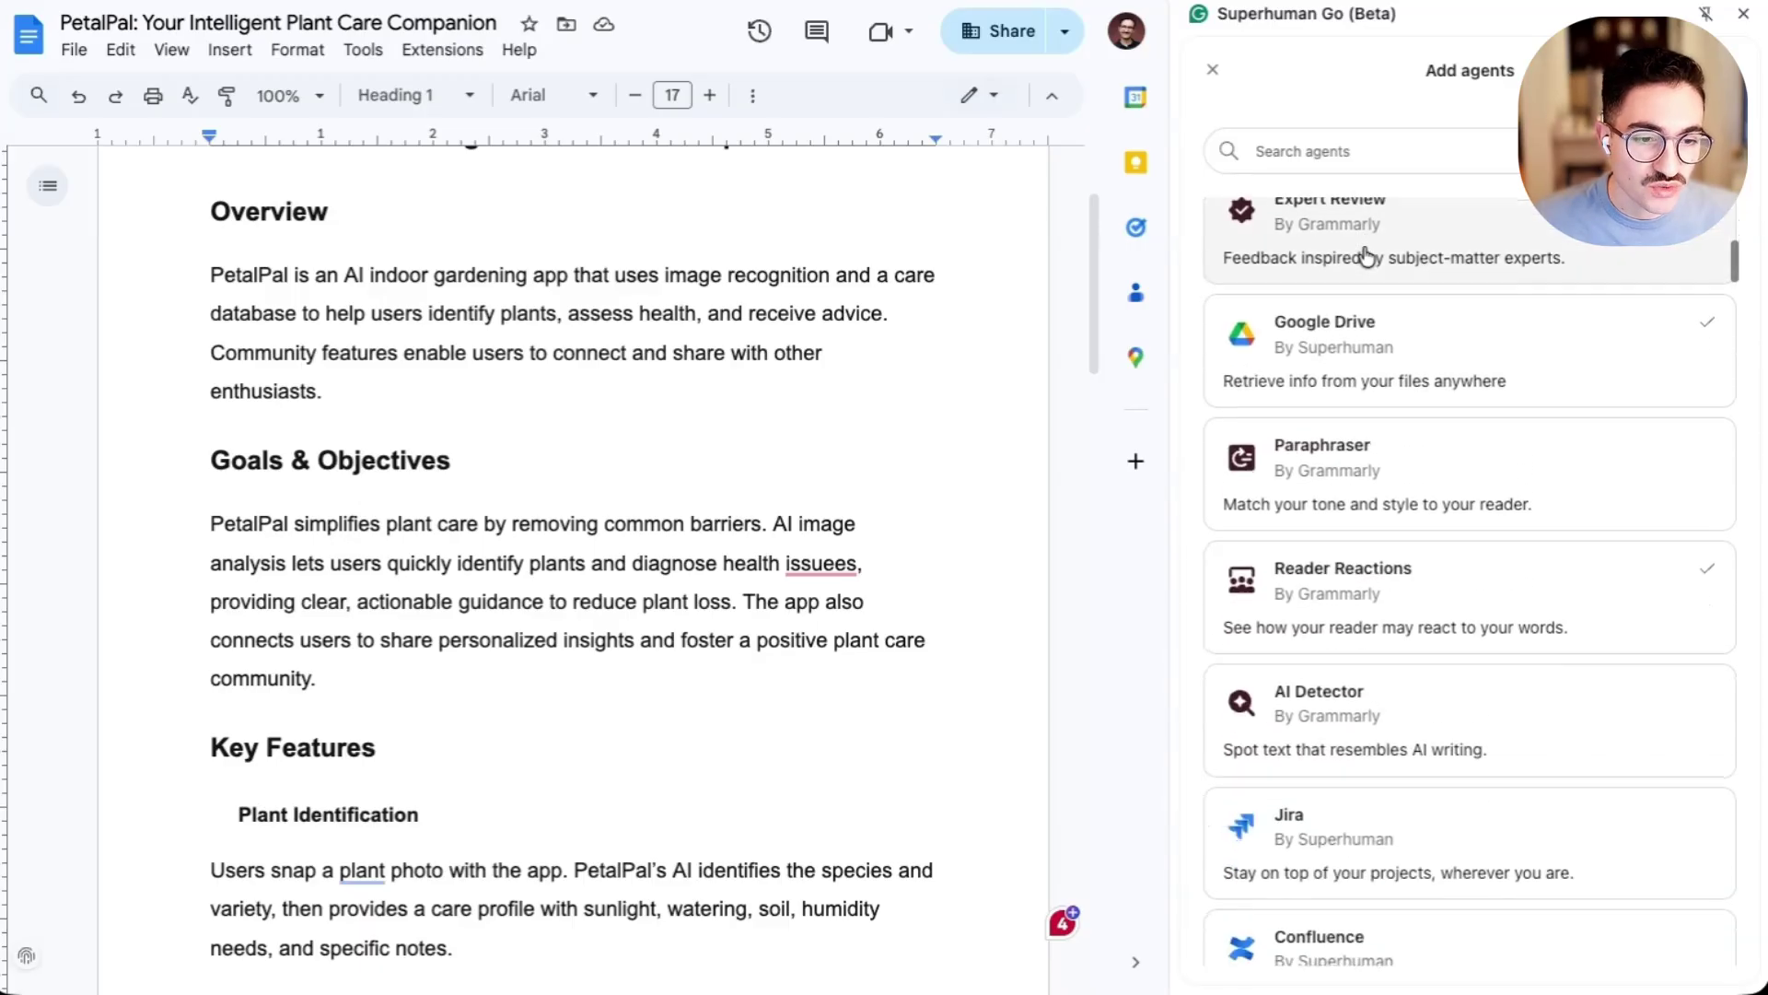
pyautogui.scroll(7, 1368, 250)
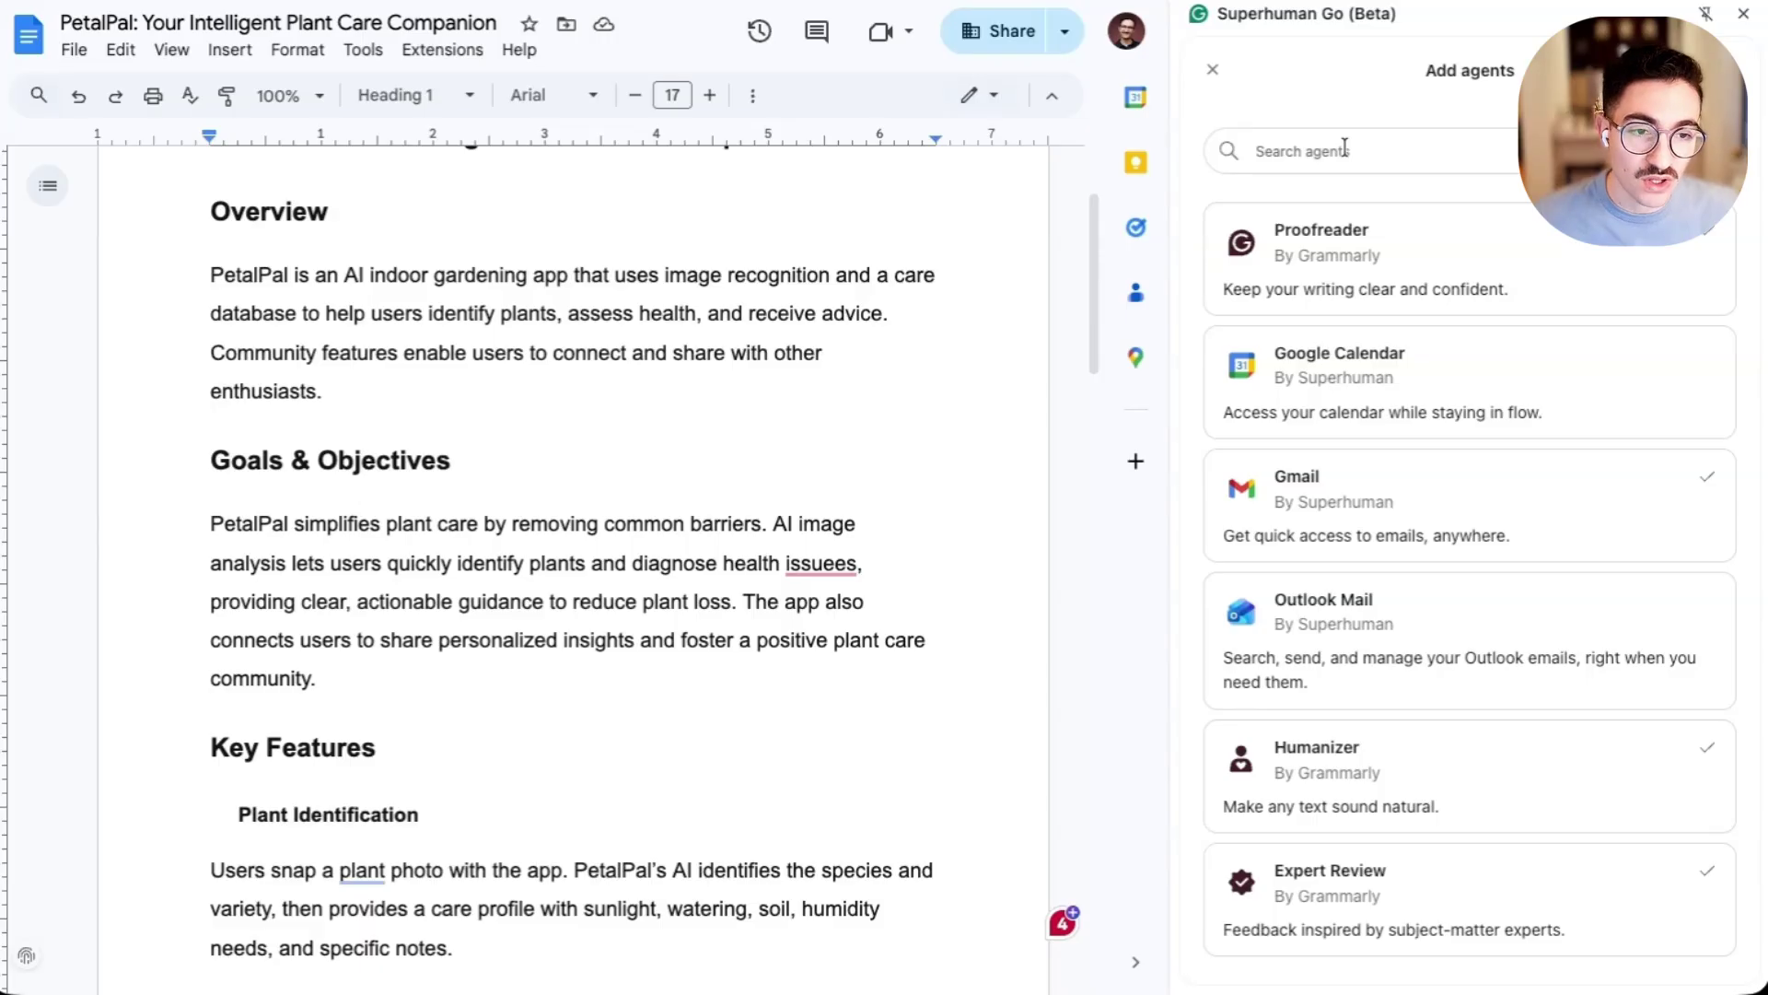
# - Open the Google Calendar agent's details, accept its data terms and sign in
pyautogui.click(1385, 379)
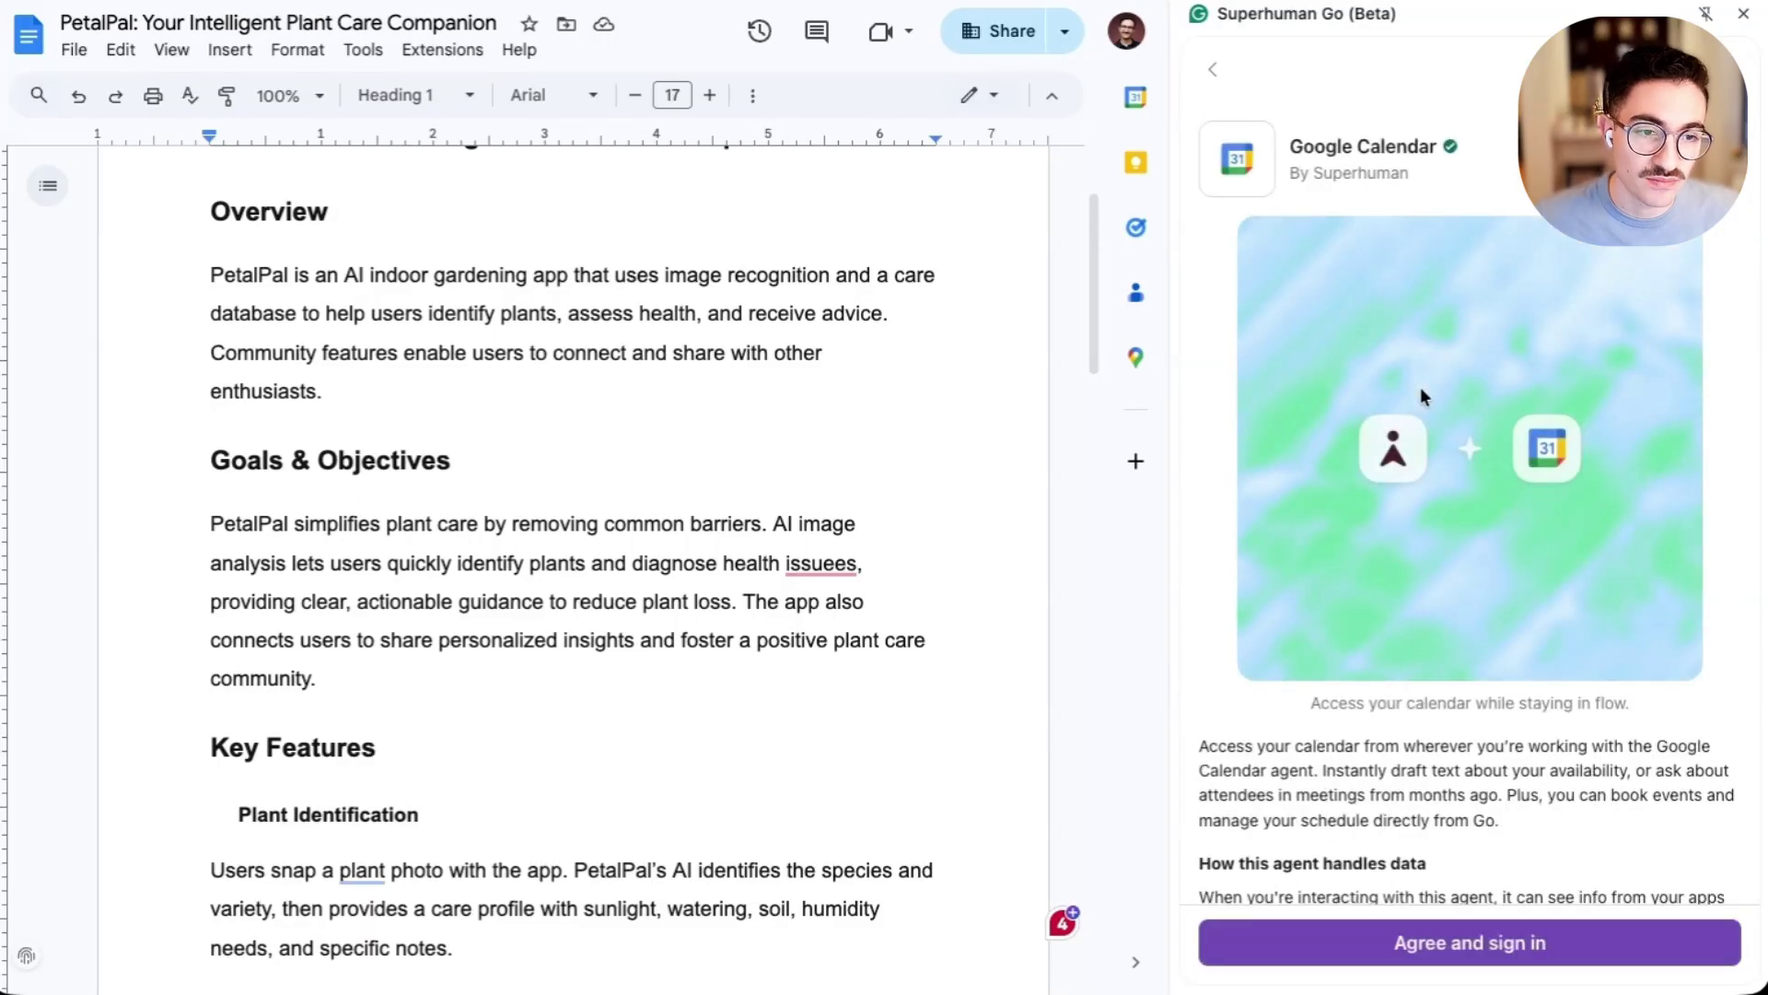
pyautogui.scroll(-5, 1420, 389)
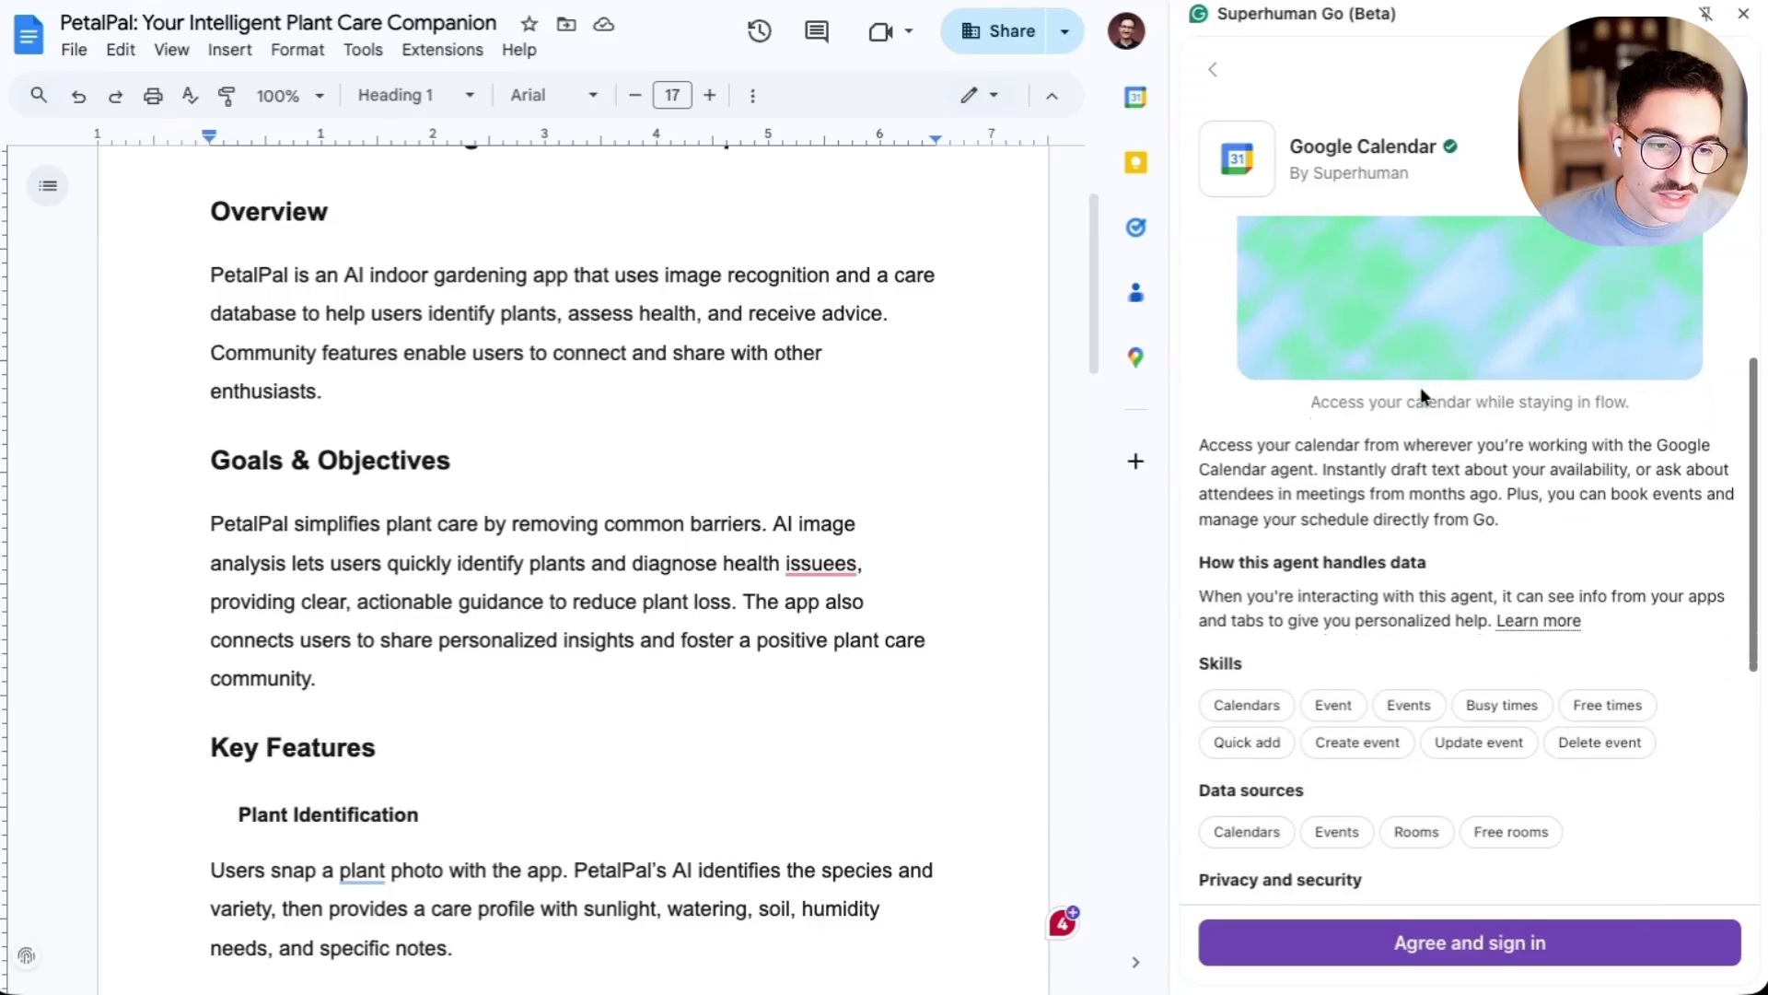
pyautogui.scroll(-1, 1420, 386)
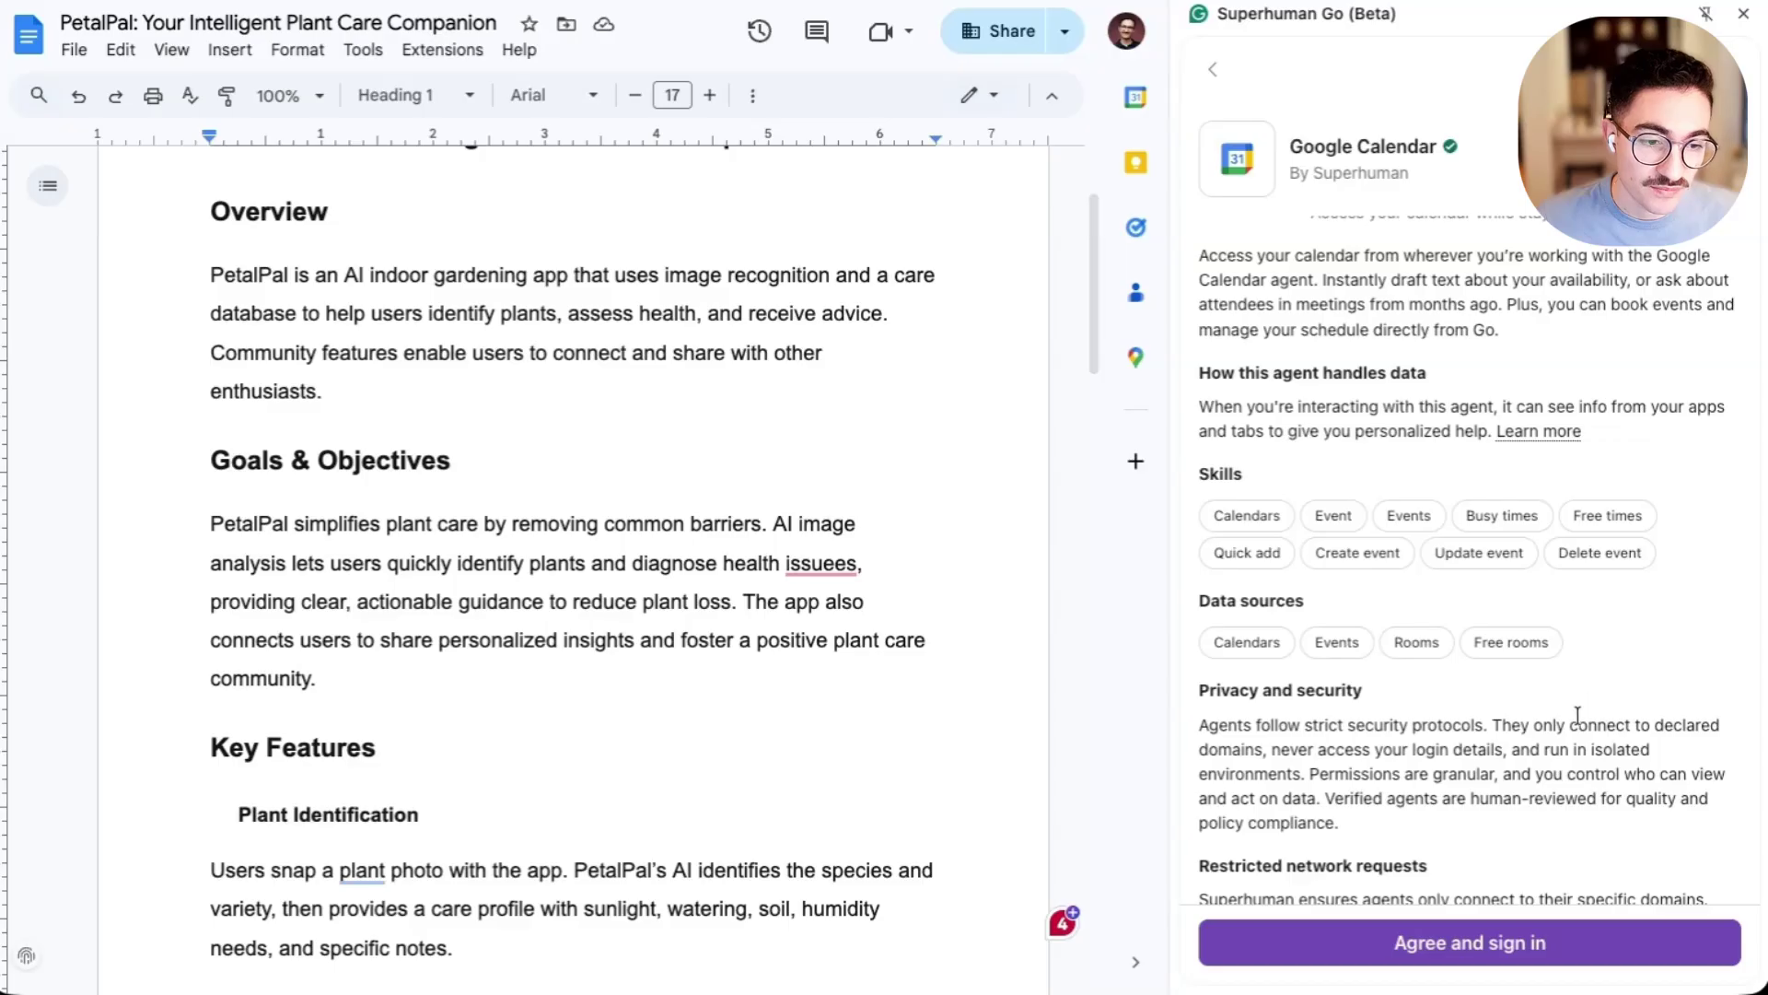
pyautogui.click(1549, 949)
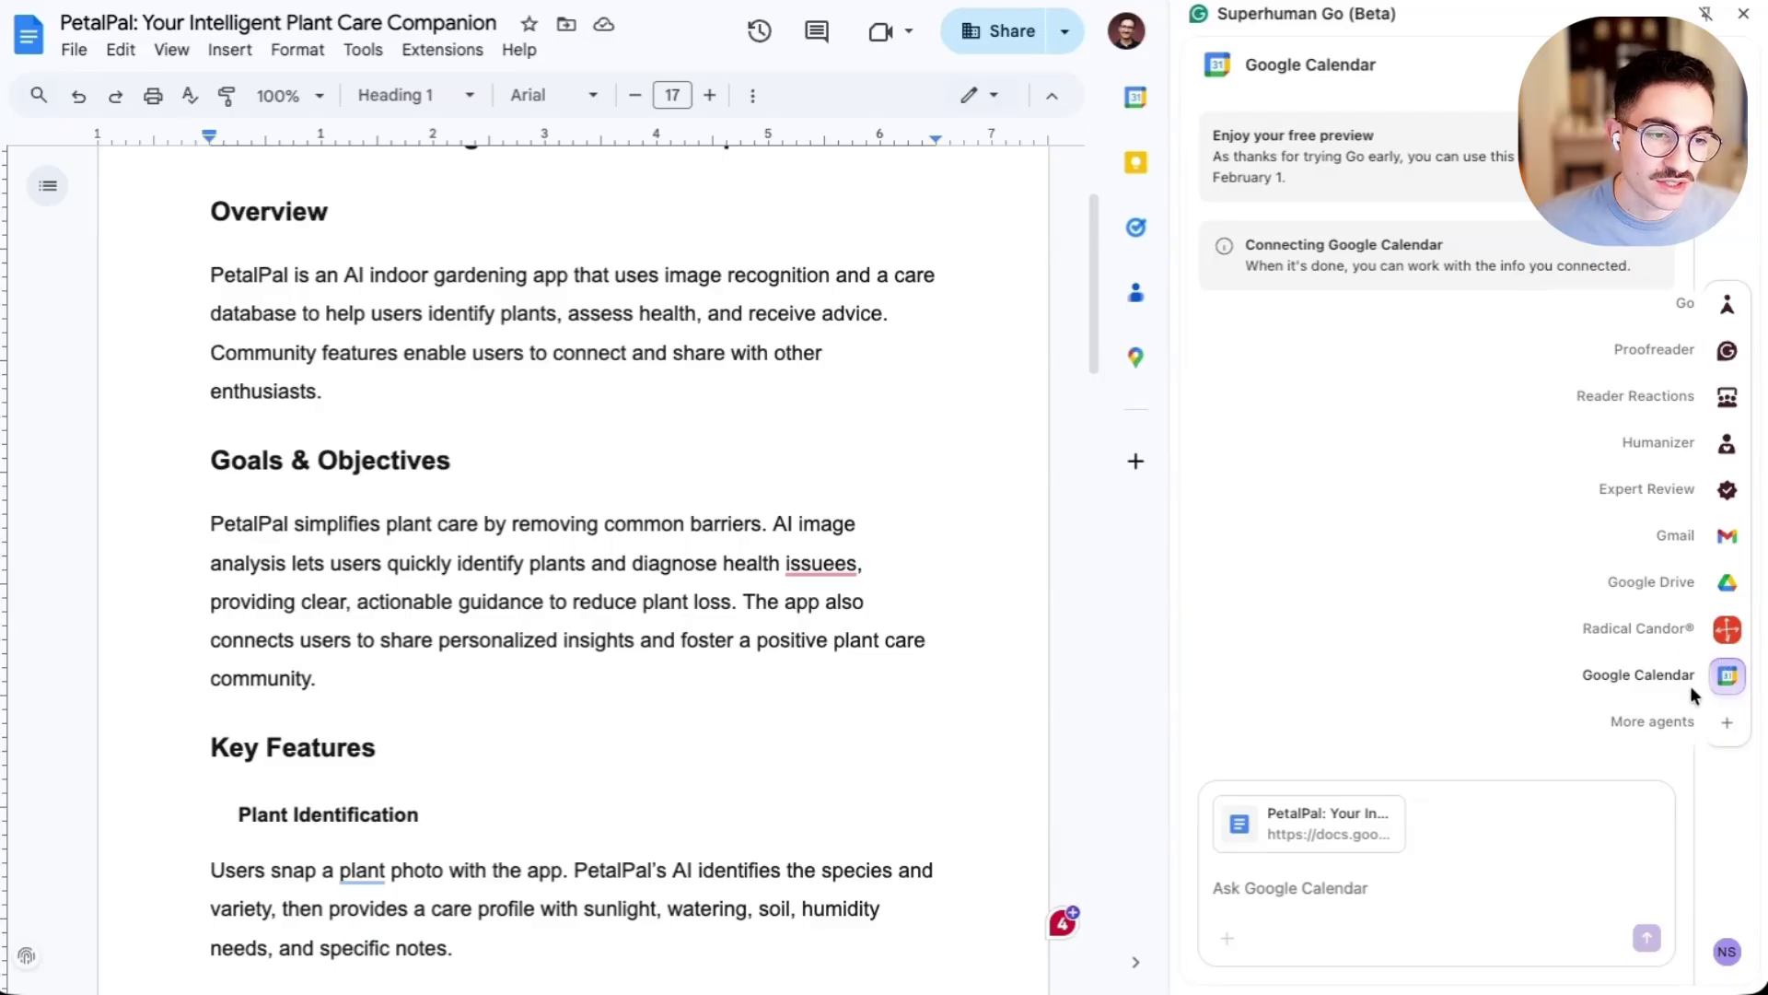
# - Ask the Google Calendar agent when you and the colleague, named by e-mail, are both free
pyautogui.click(1347, 895)
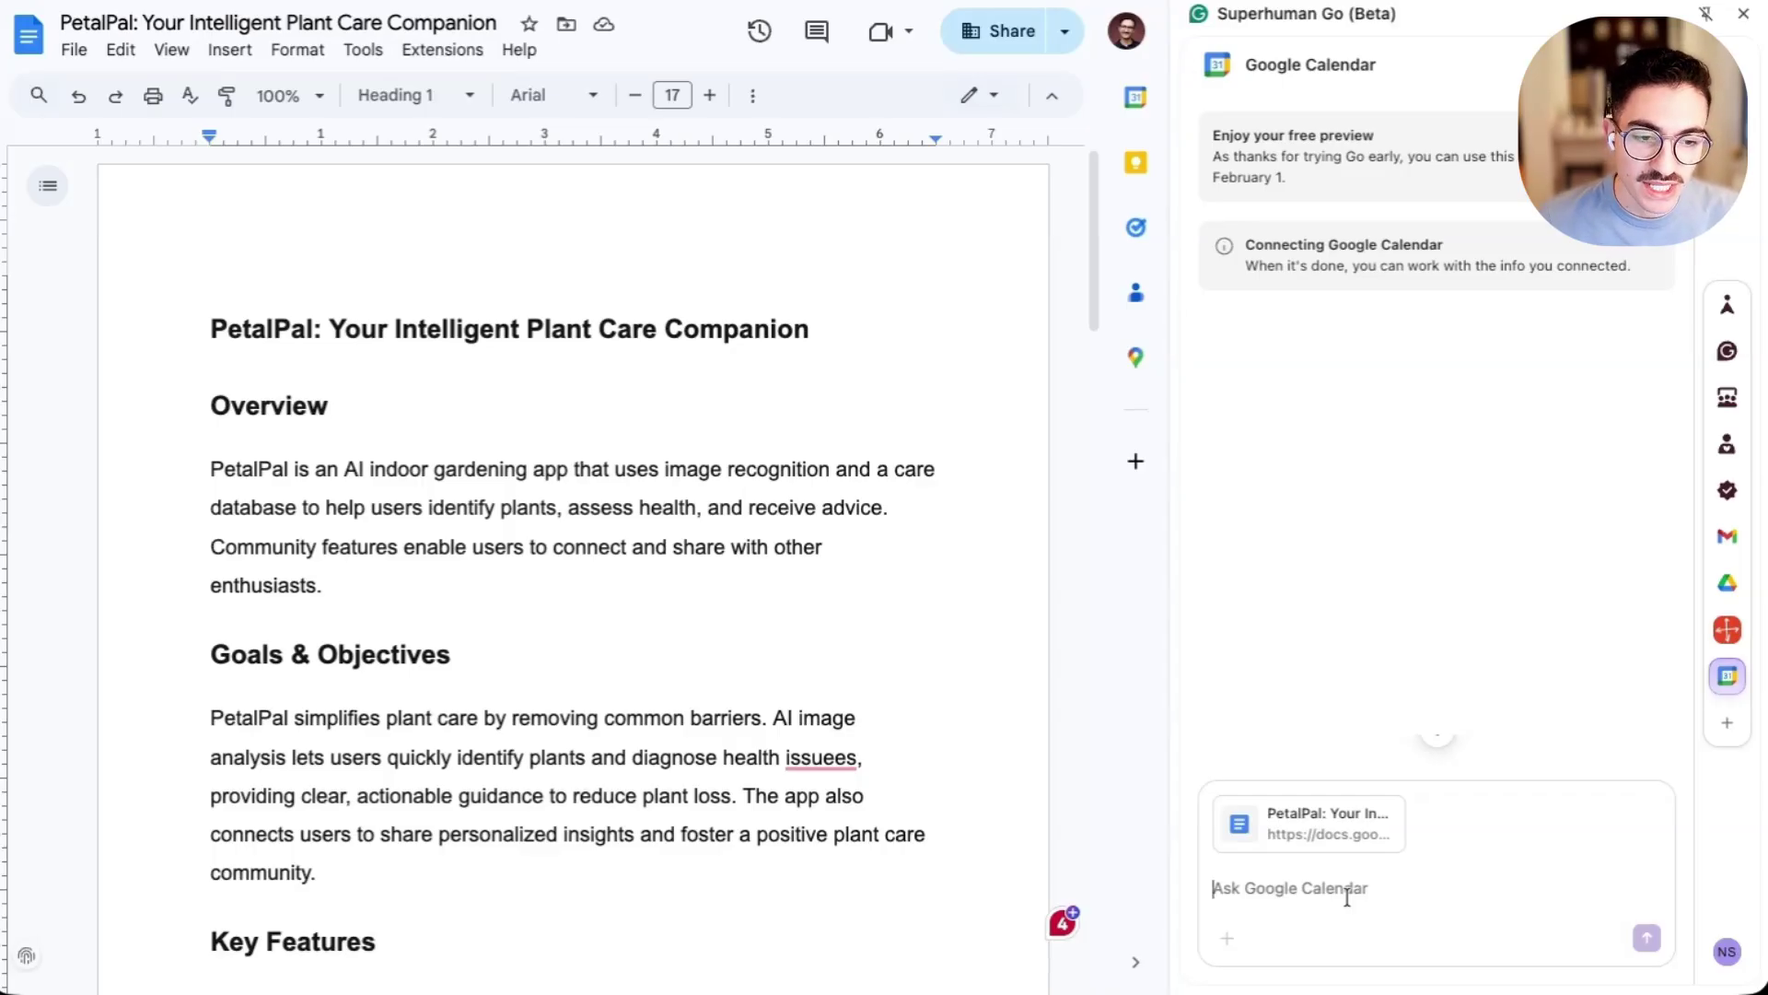
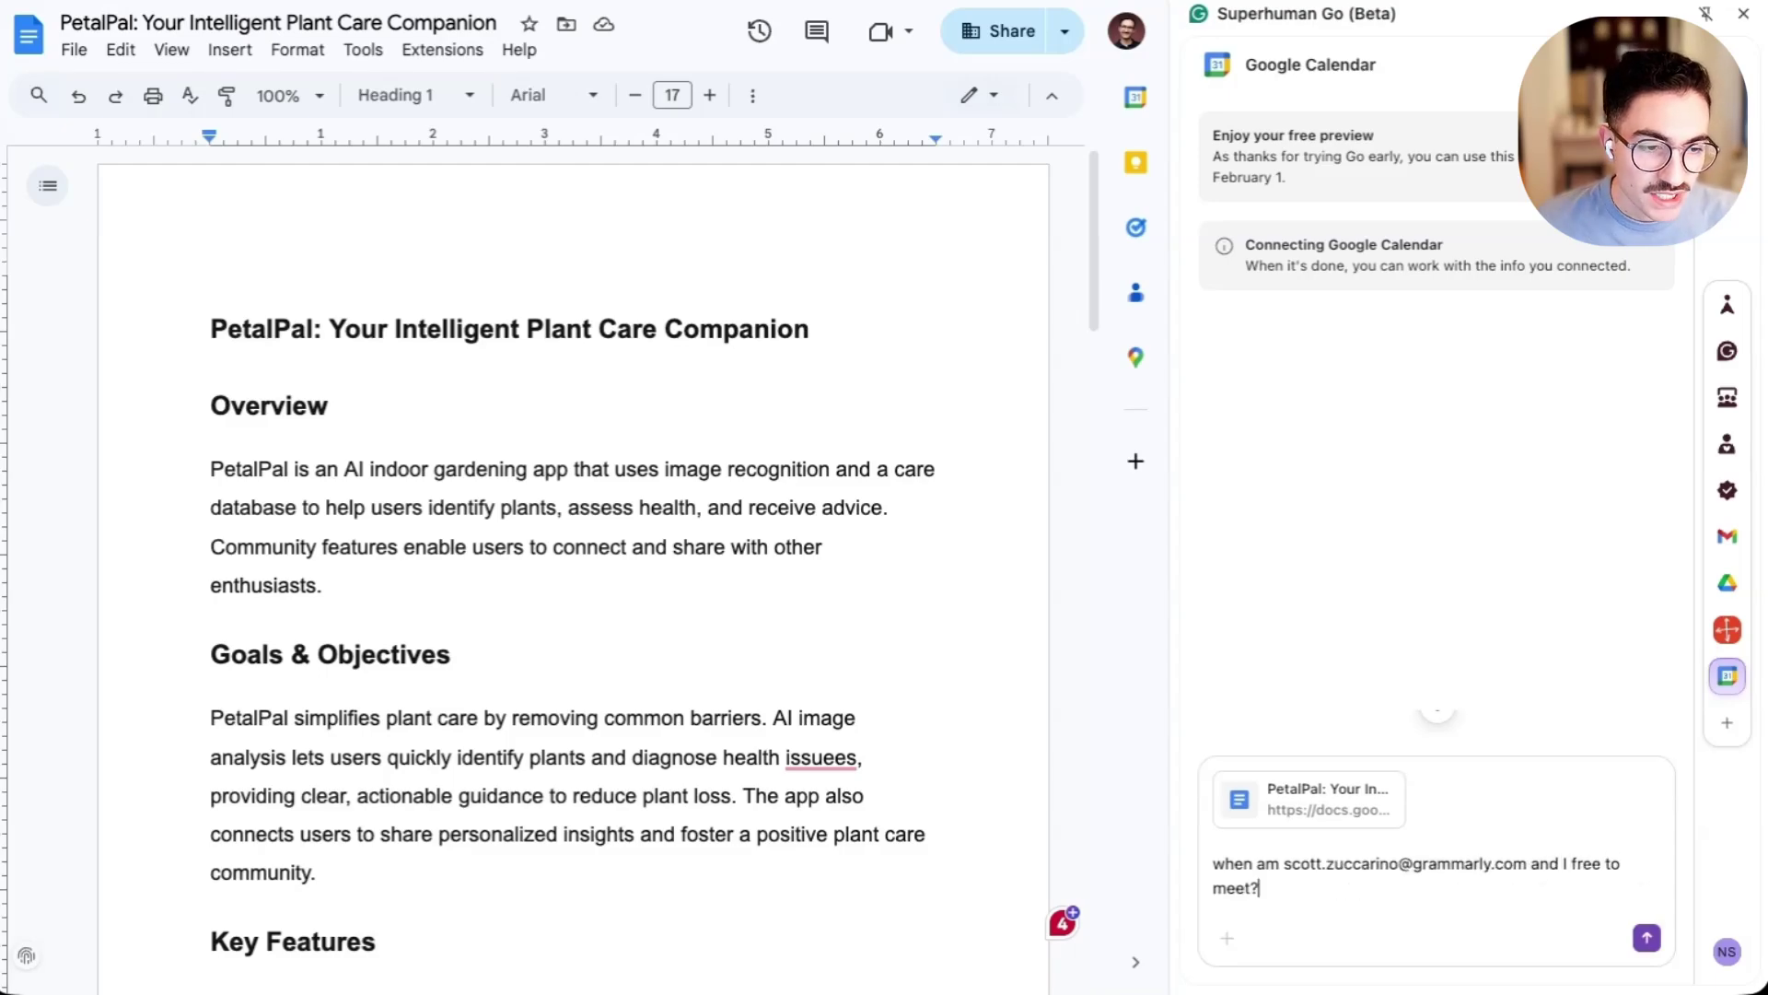
pyautogui.press('Return')
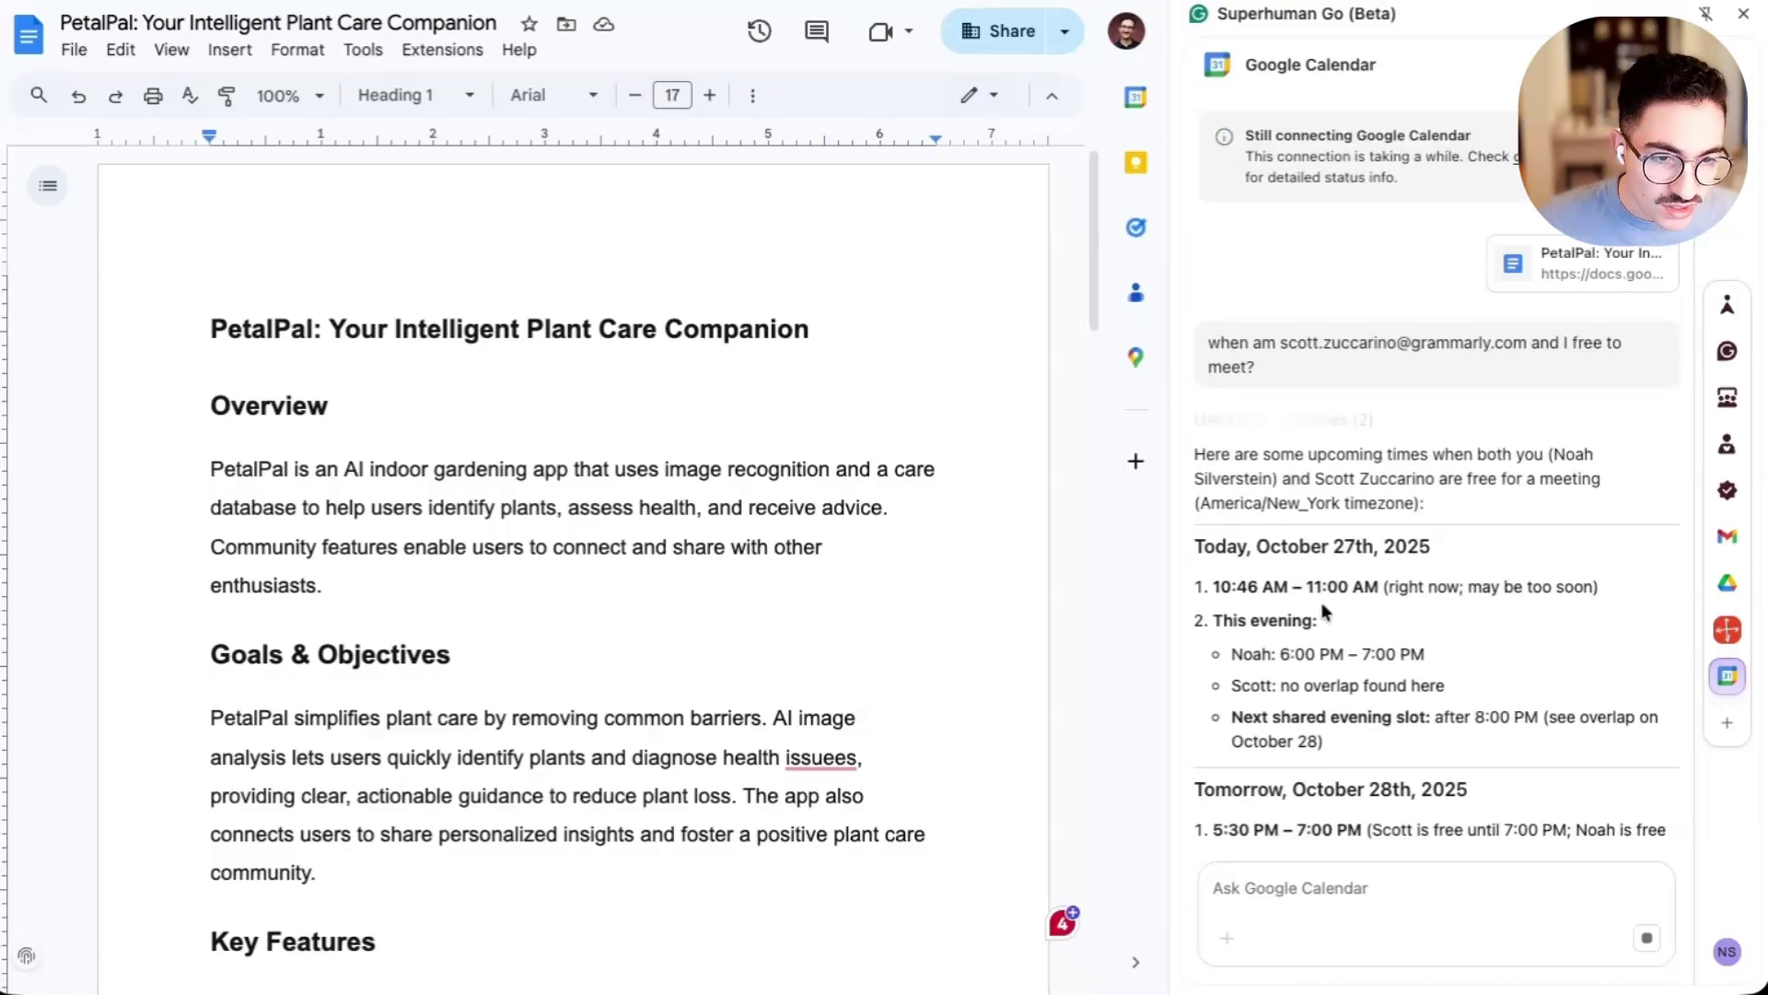
pyautogui.scroll(2, 1441, 810)
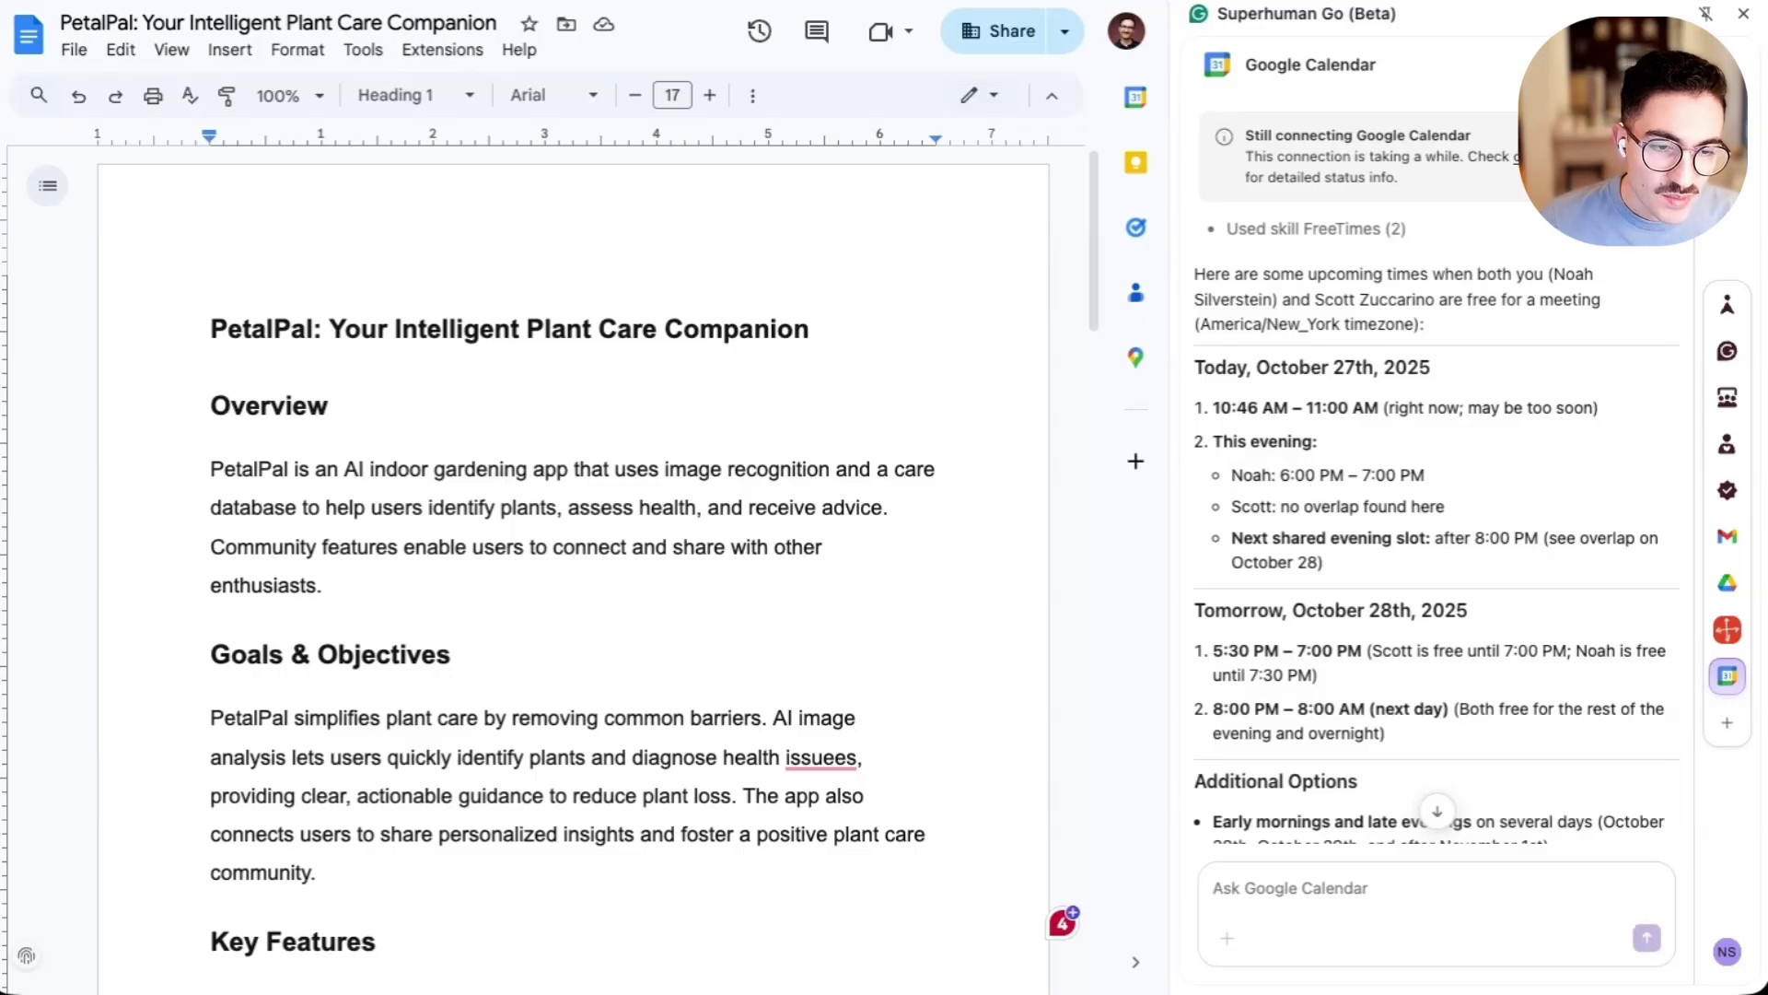
# - Ask the calendar agent to book tomorrow's 5:30 slot with the colleague about this proposal
pyautogui.write("let's")
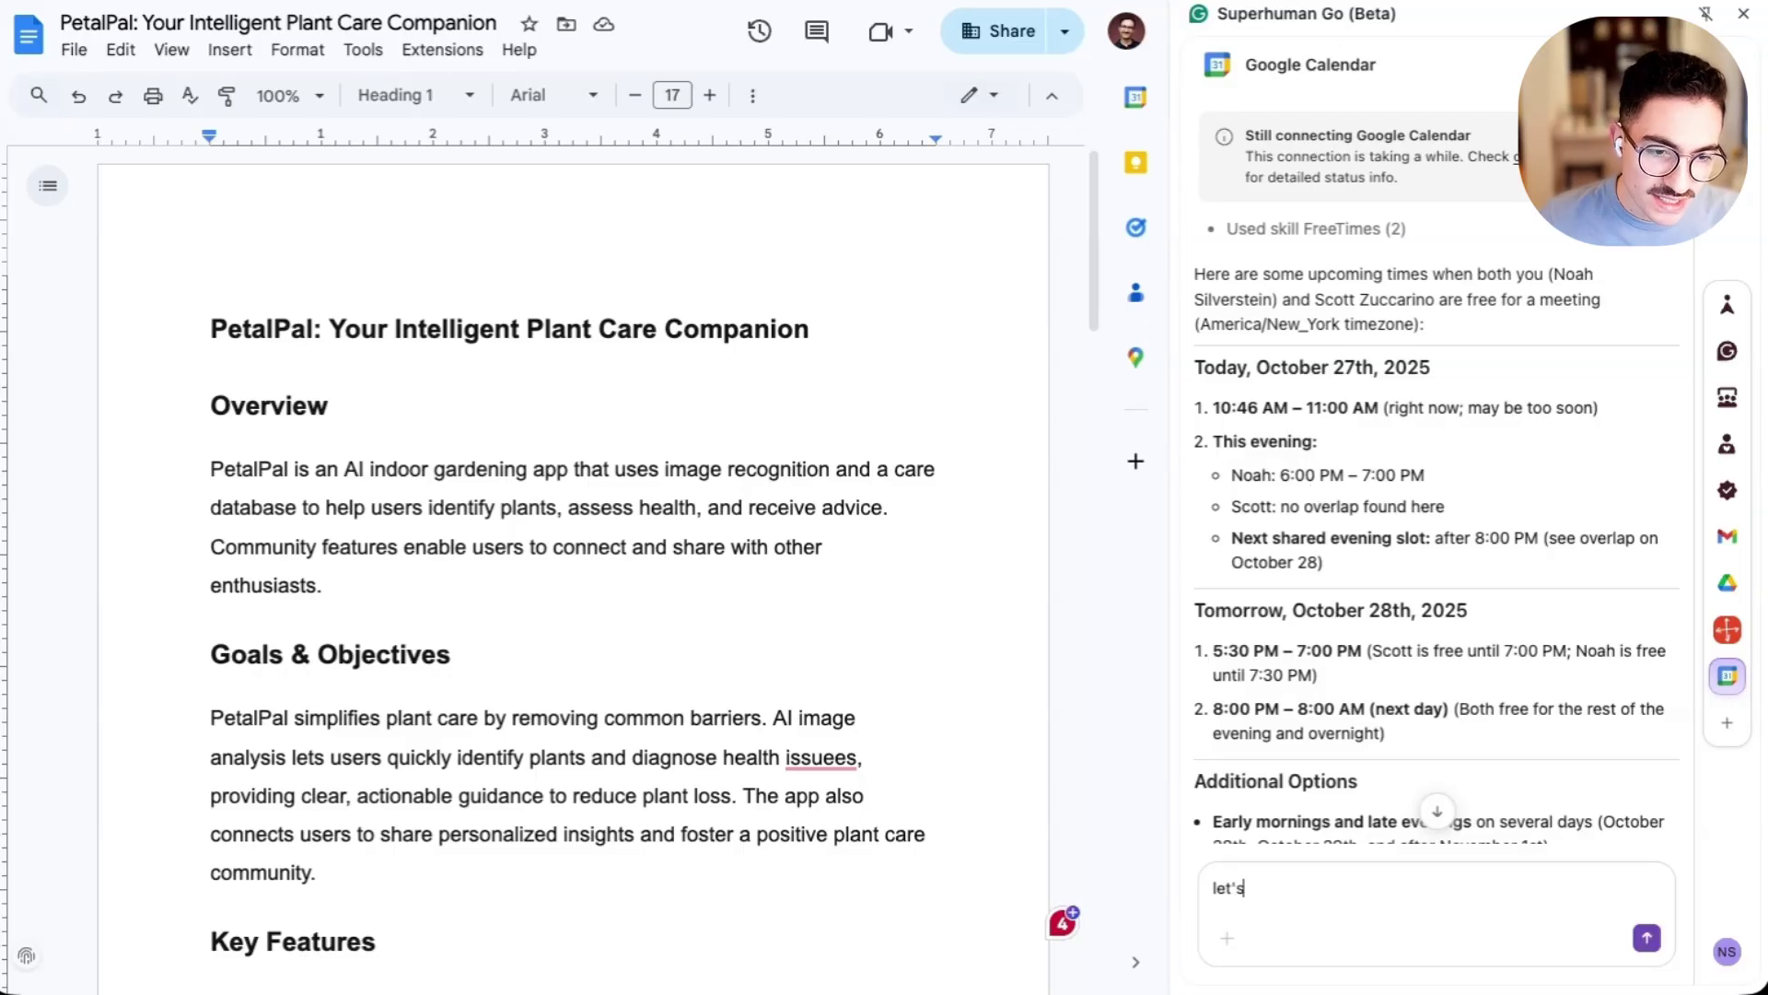
pyautogui.write(' book the 5:')
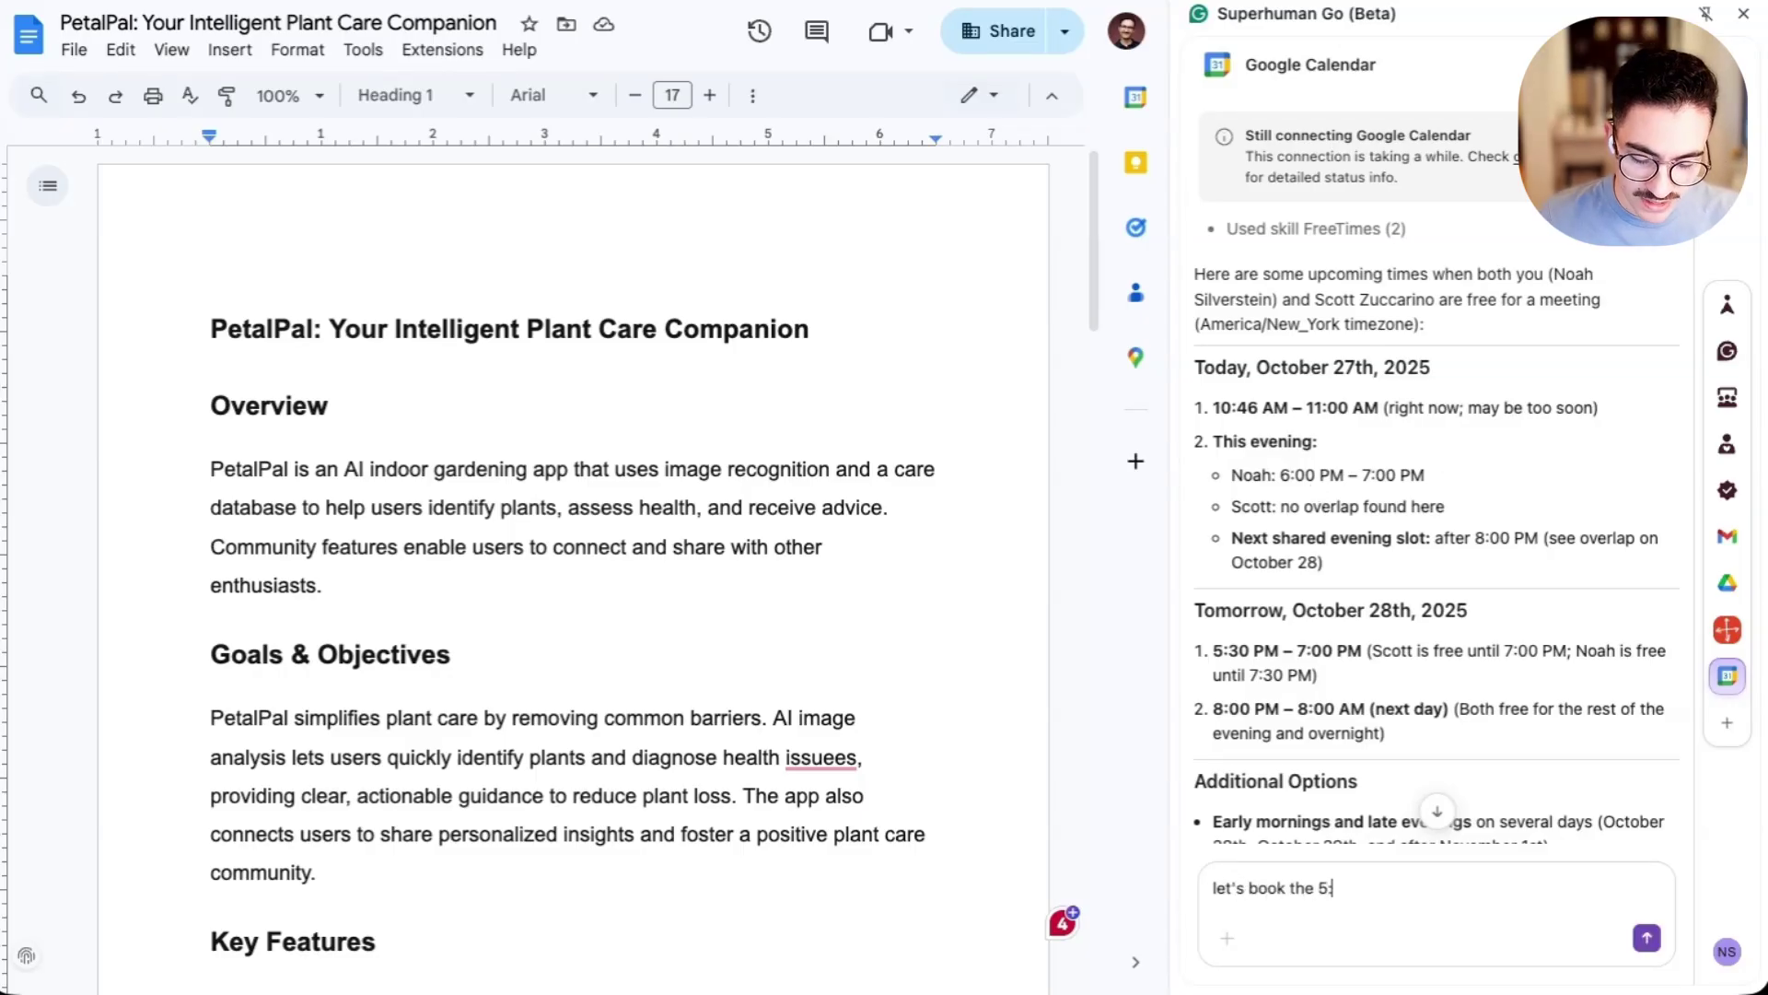
pyautogui.write('30 tomorrow to ')
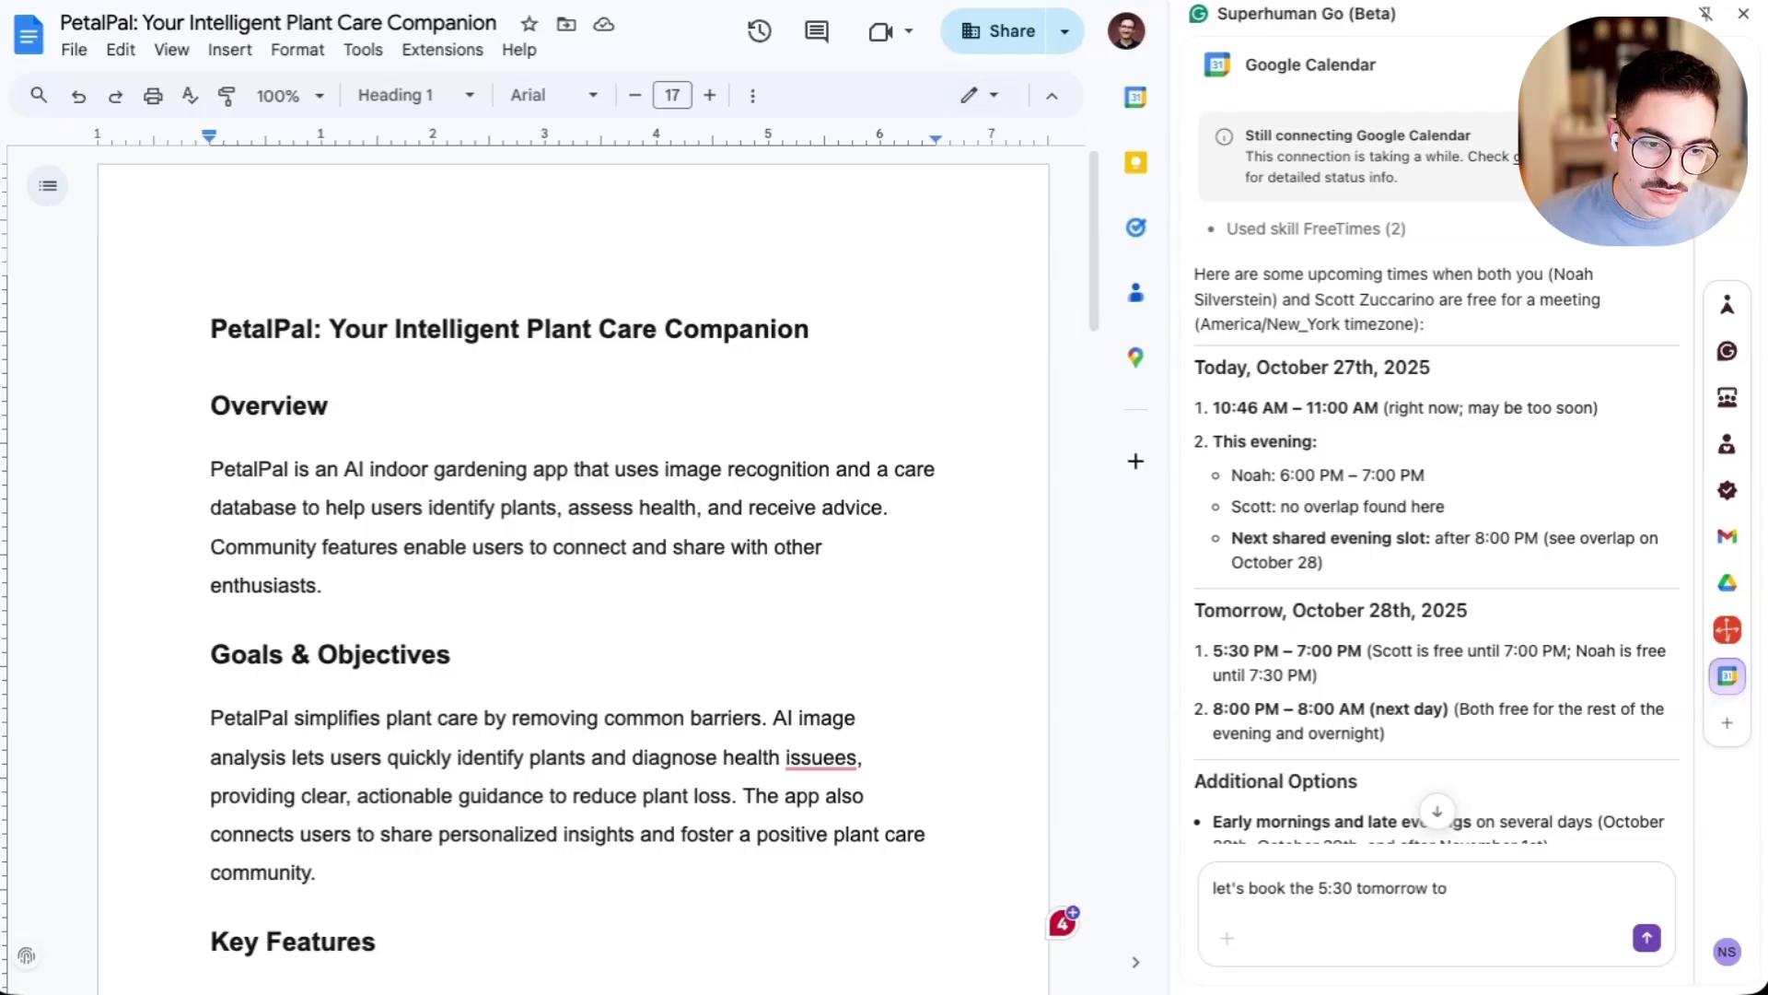
pyautogui.write('talk with scott about ')
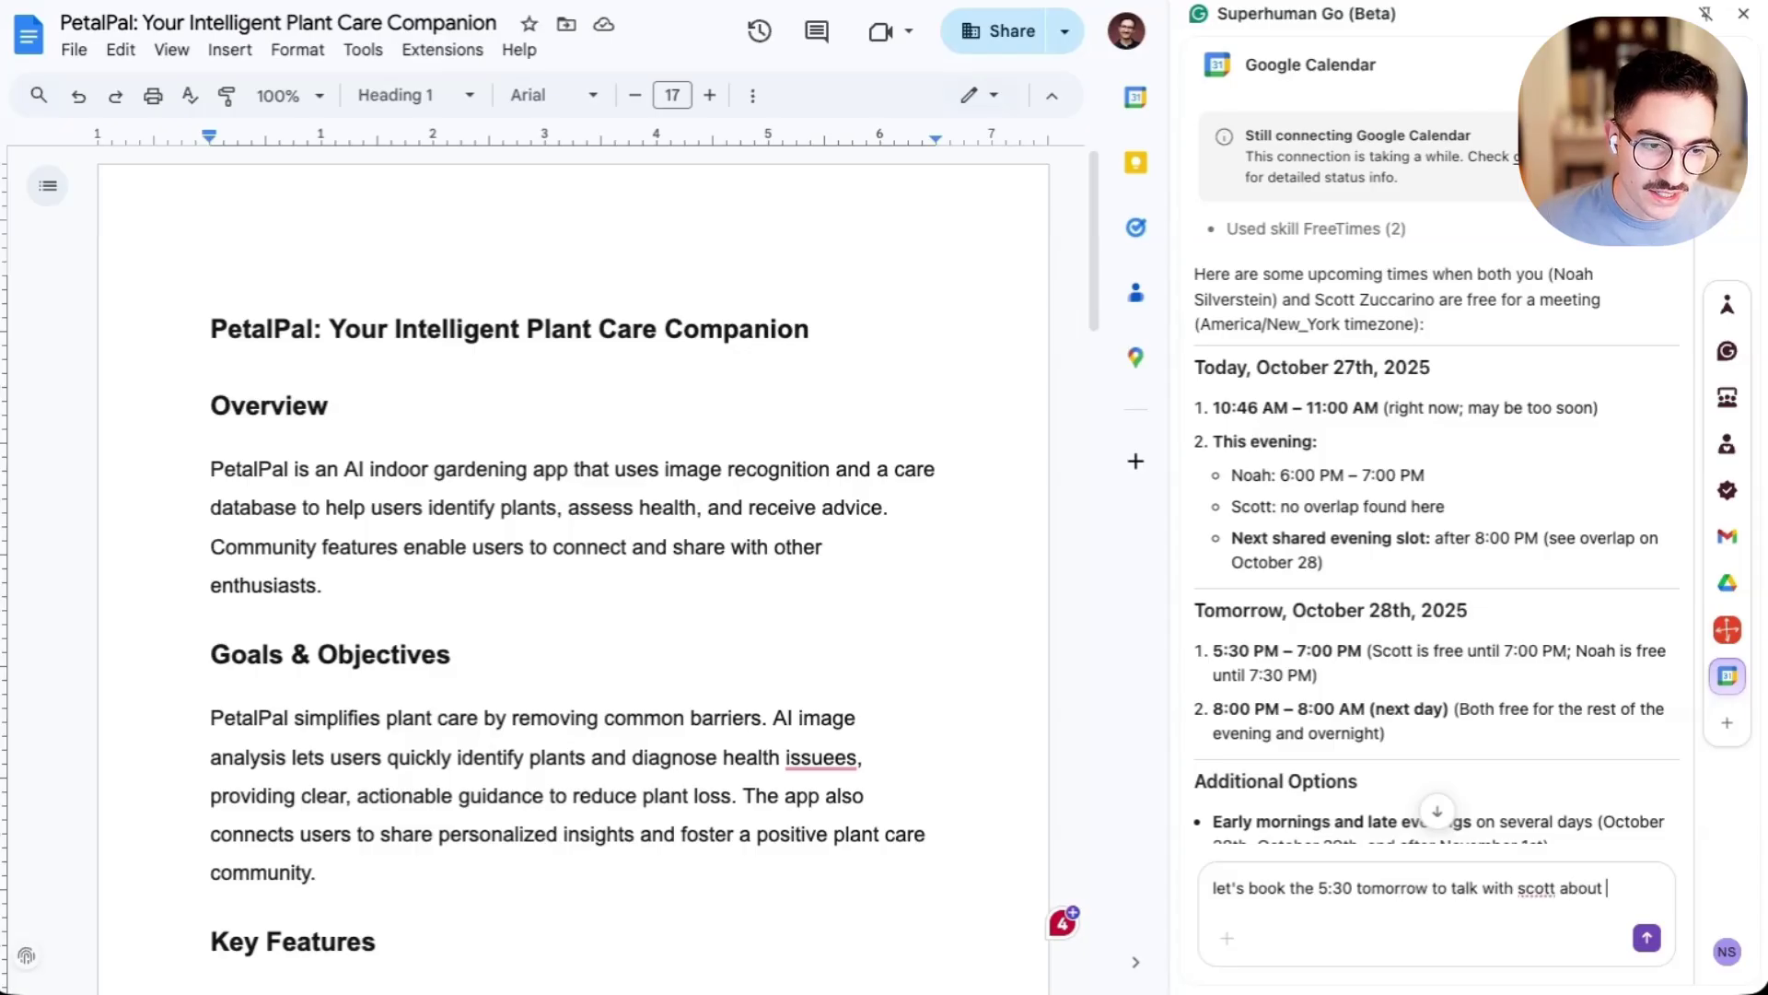
pyautogui.write('this proposal?')
pyautogui.press('Return')
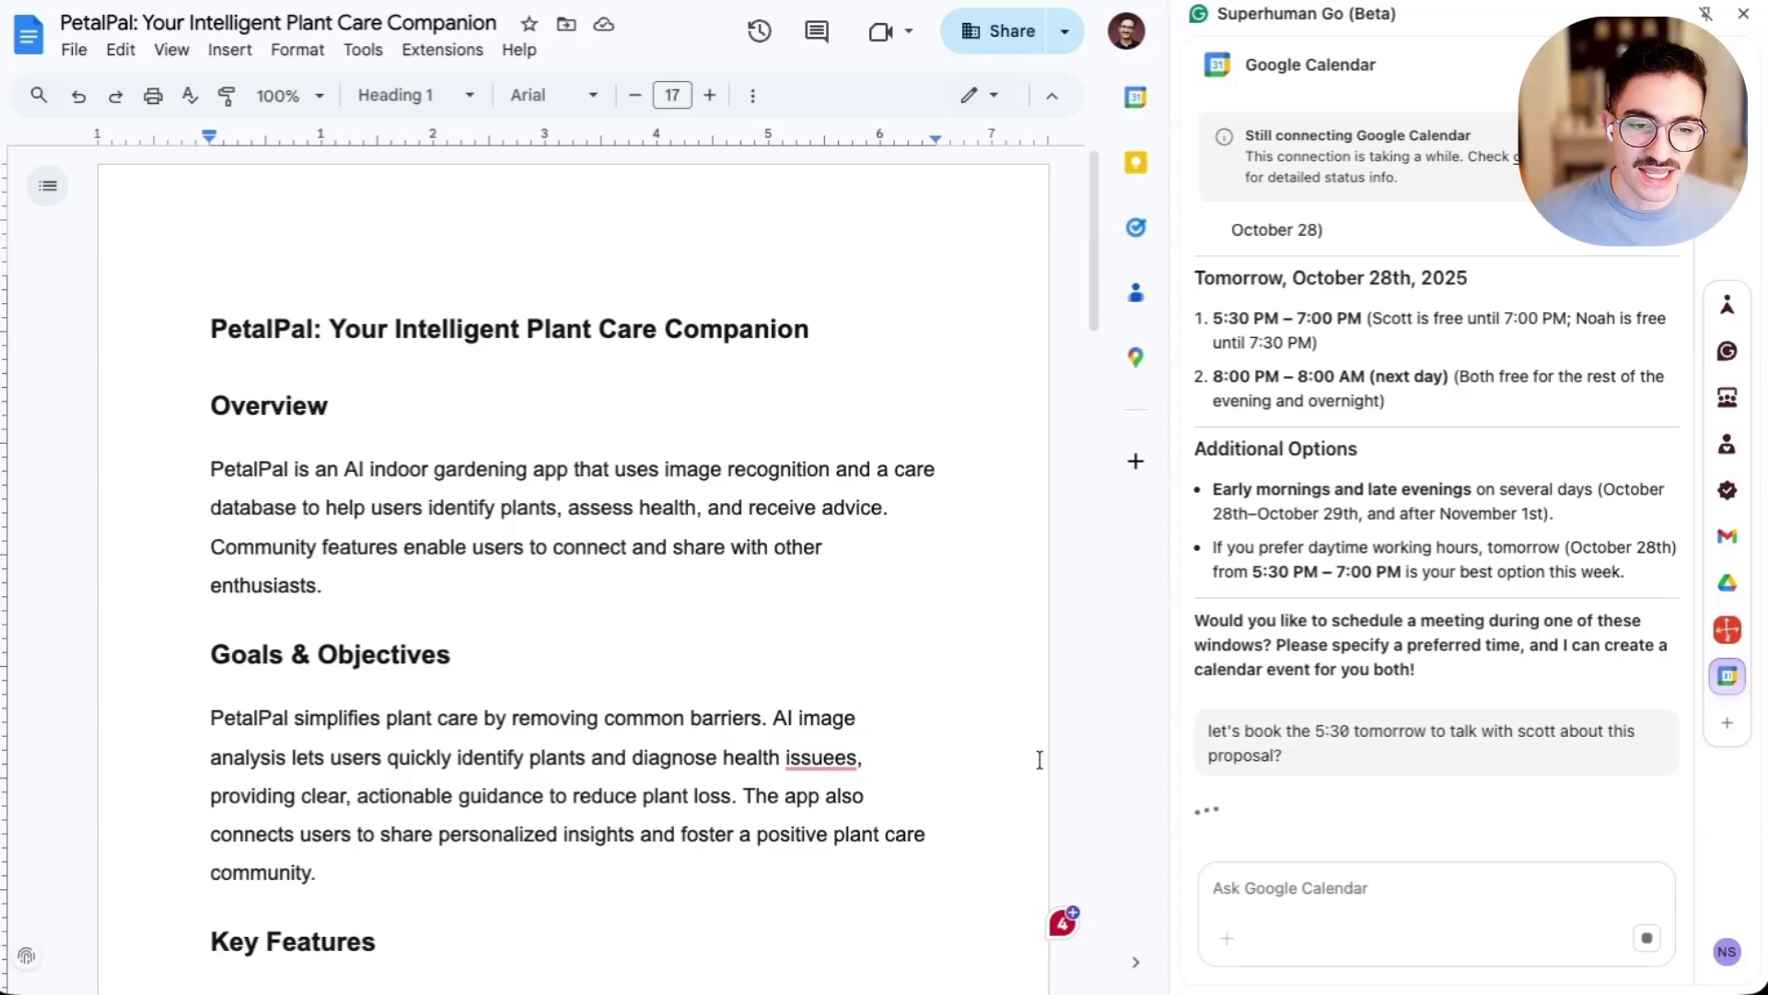
pyautogui.scroll(-3, 802, 734)
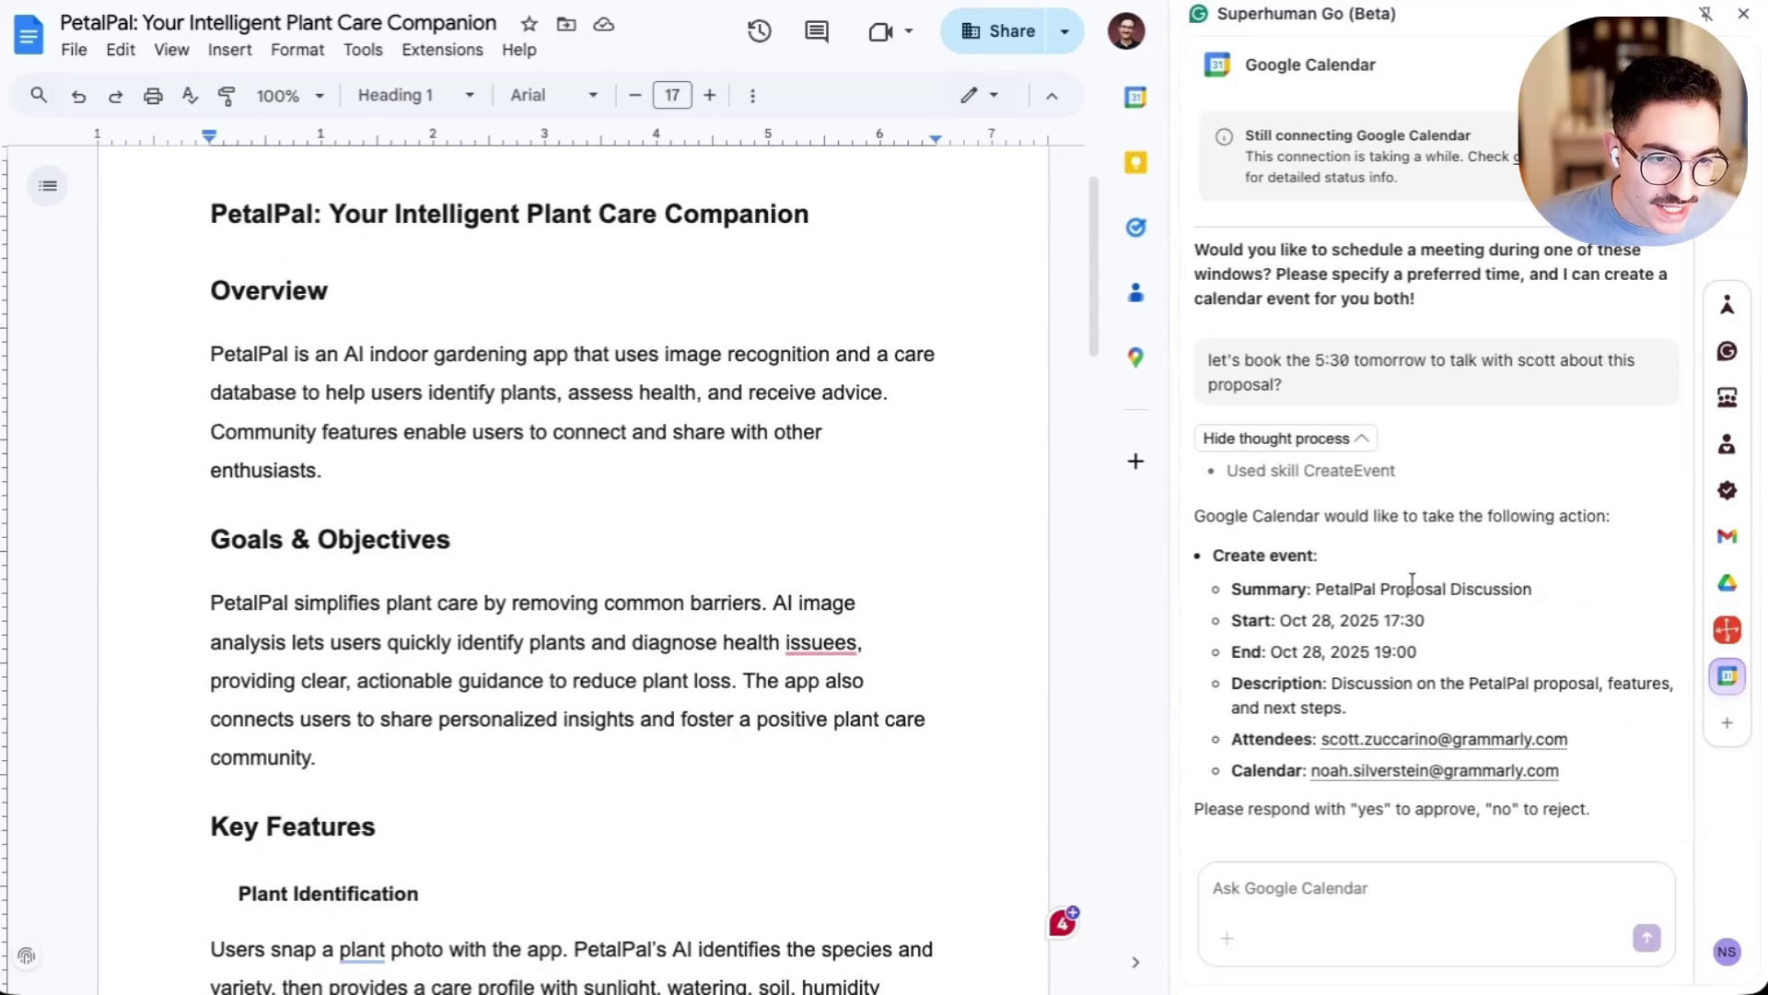
# - Approve the proposed PetalPal Proposal Discussion event by replying 'yes'
pyautogui.tripleClick(1412, 587)
pyautogui.click(1471, 618)
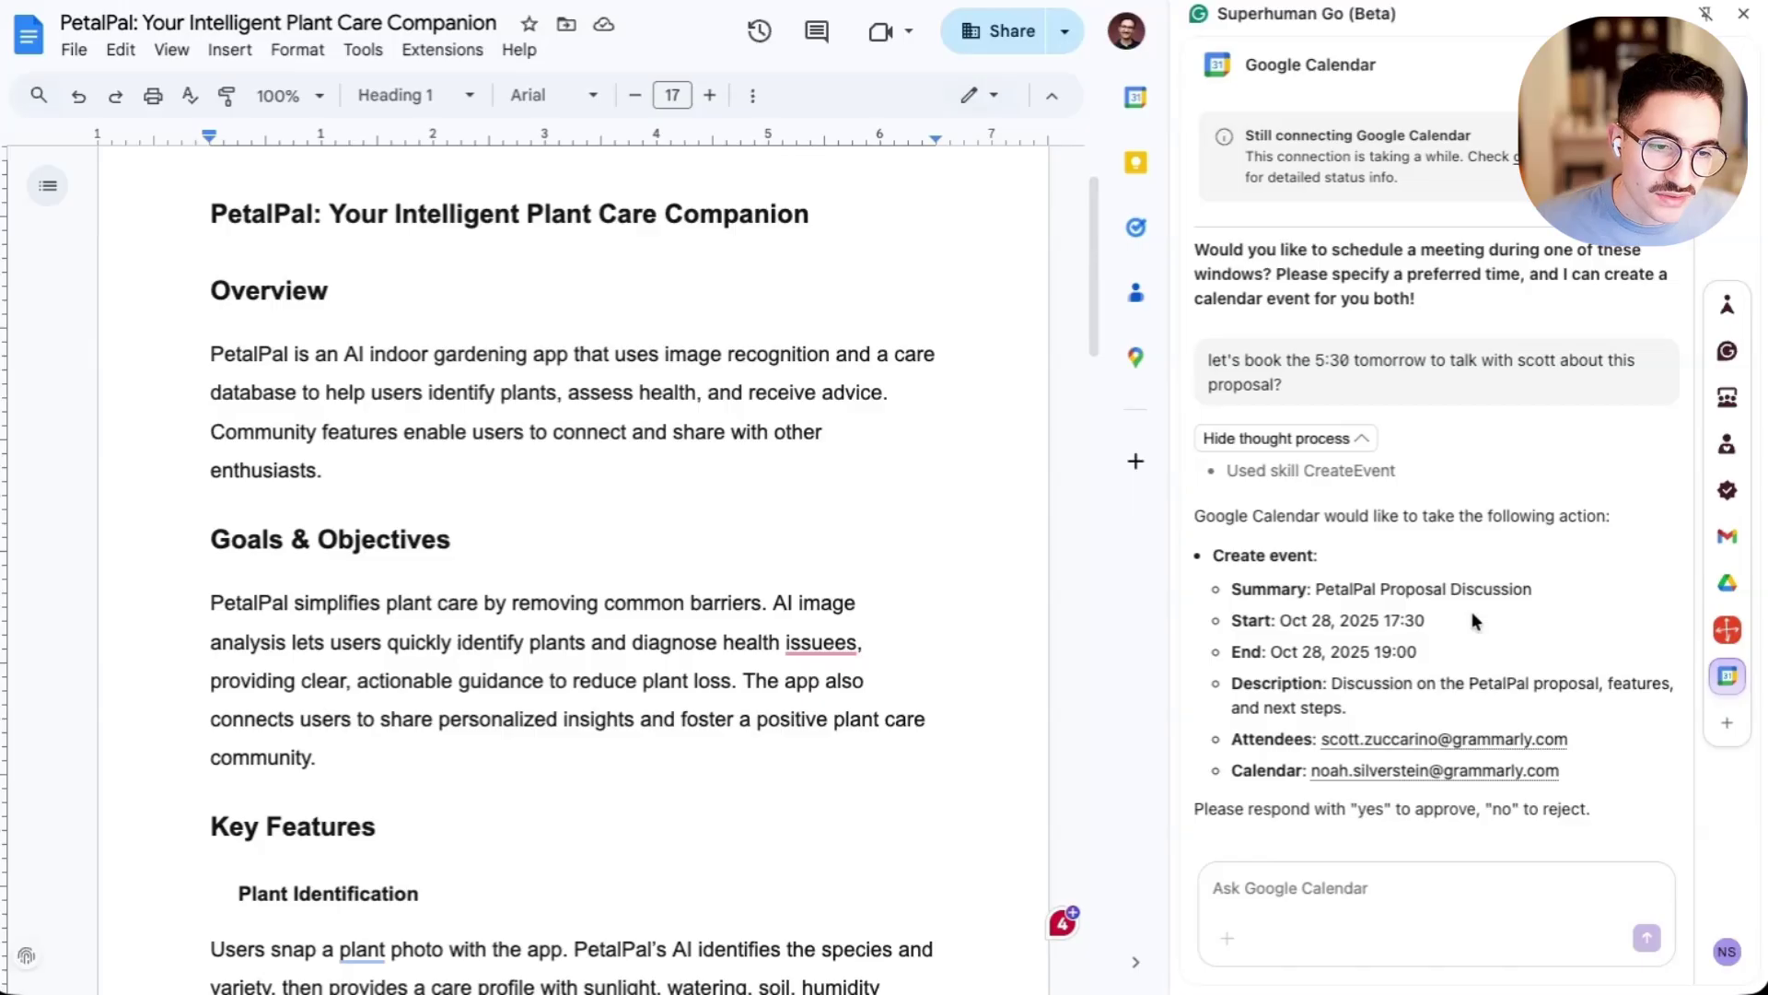
pyautogui.click(1364, 893)
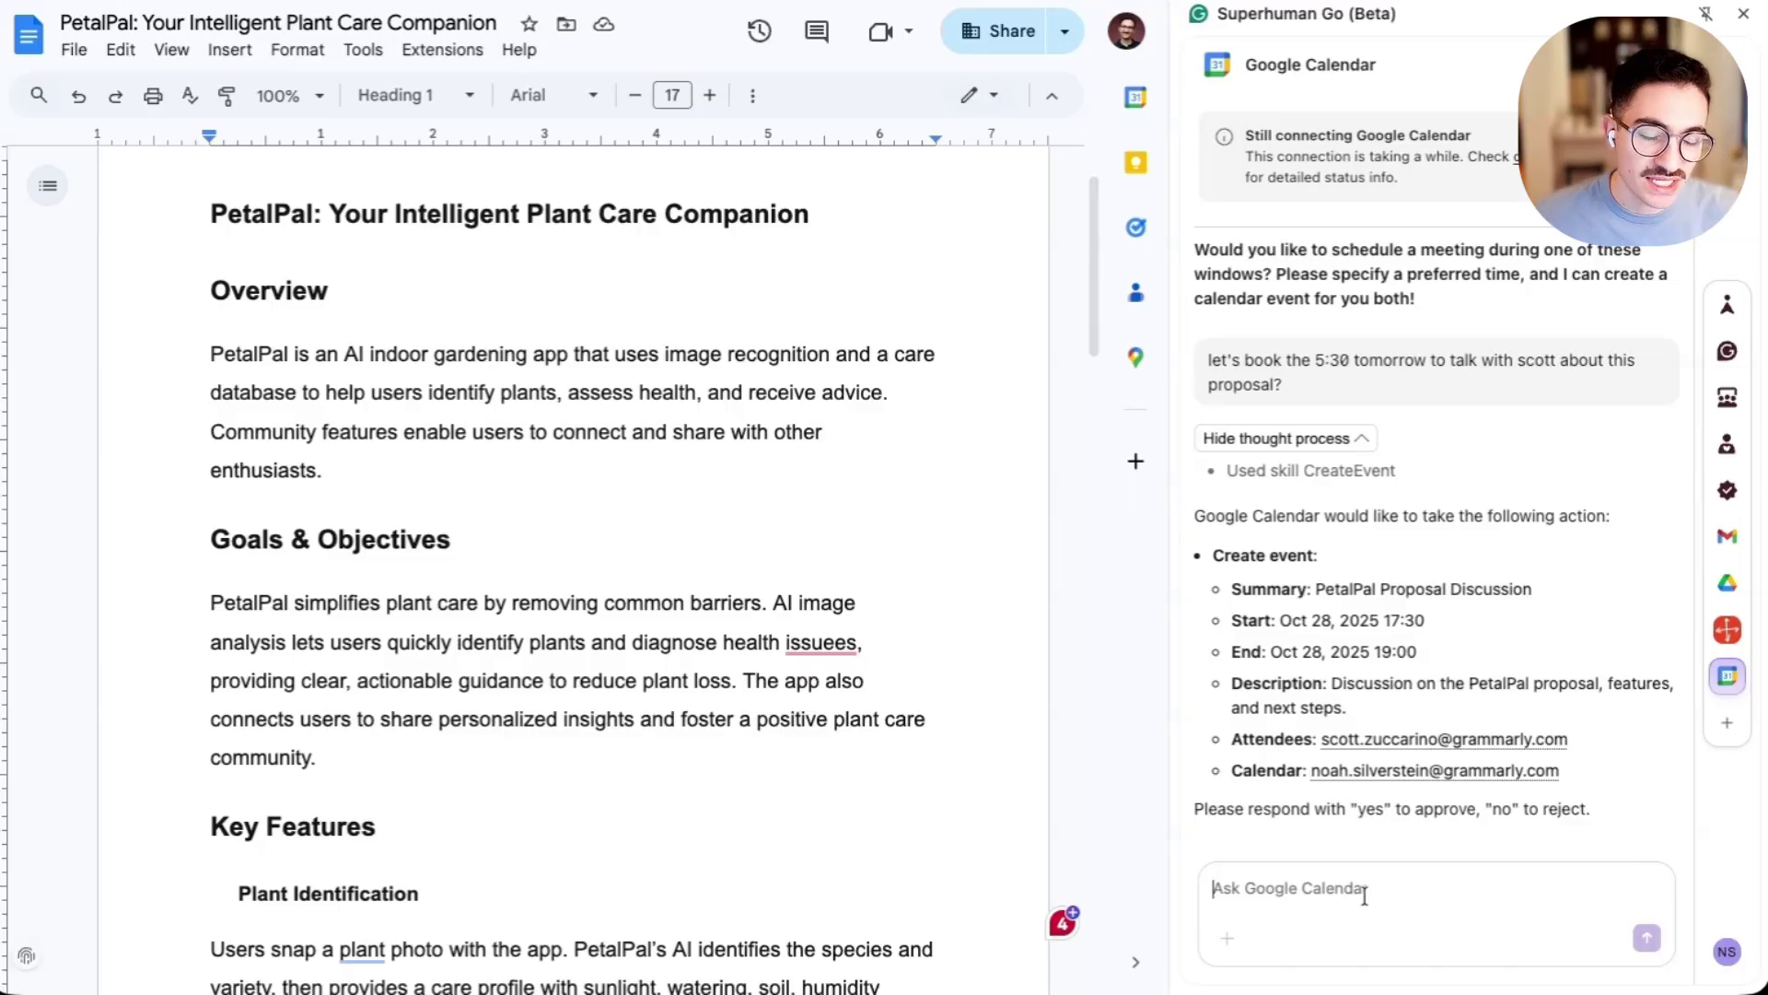
pyautogui.write('yes')
pyautogui.press('Return')
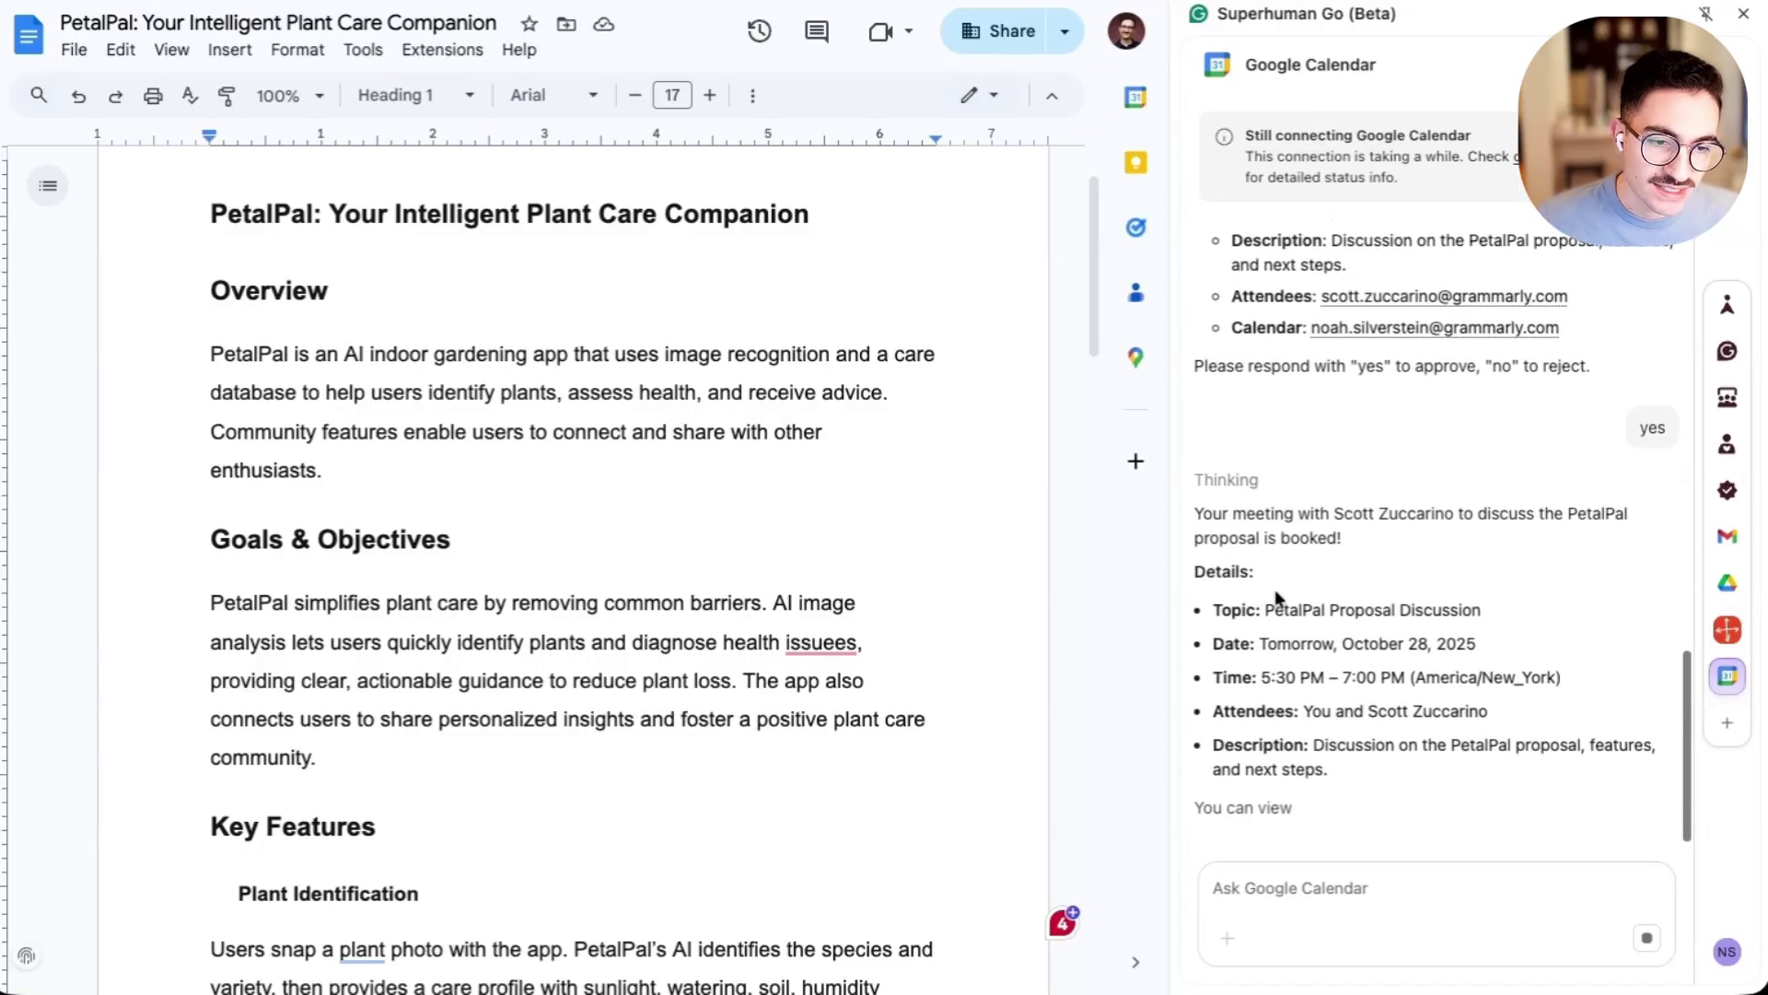
# - Verify the 5:30–7pm PetalPal Proposal Discussion in Calendar's October 28 view, then return to the doc
pyautogui.hotkey('ctrl', 'Tab')
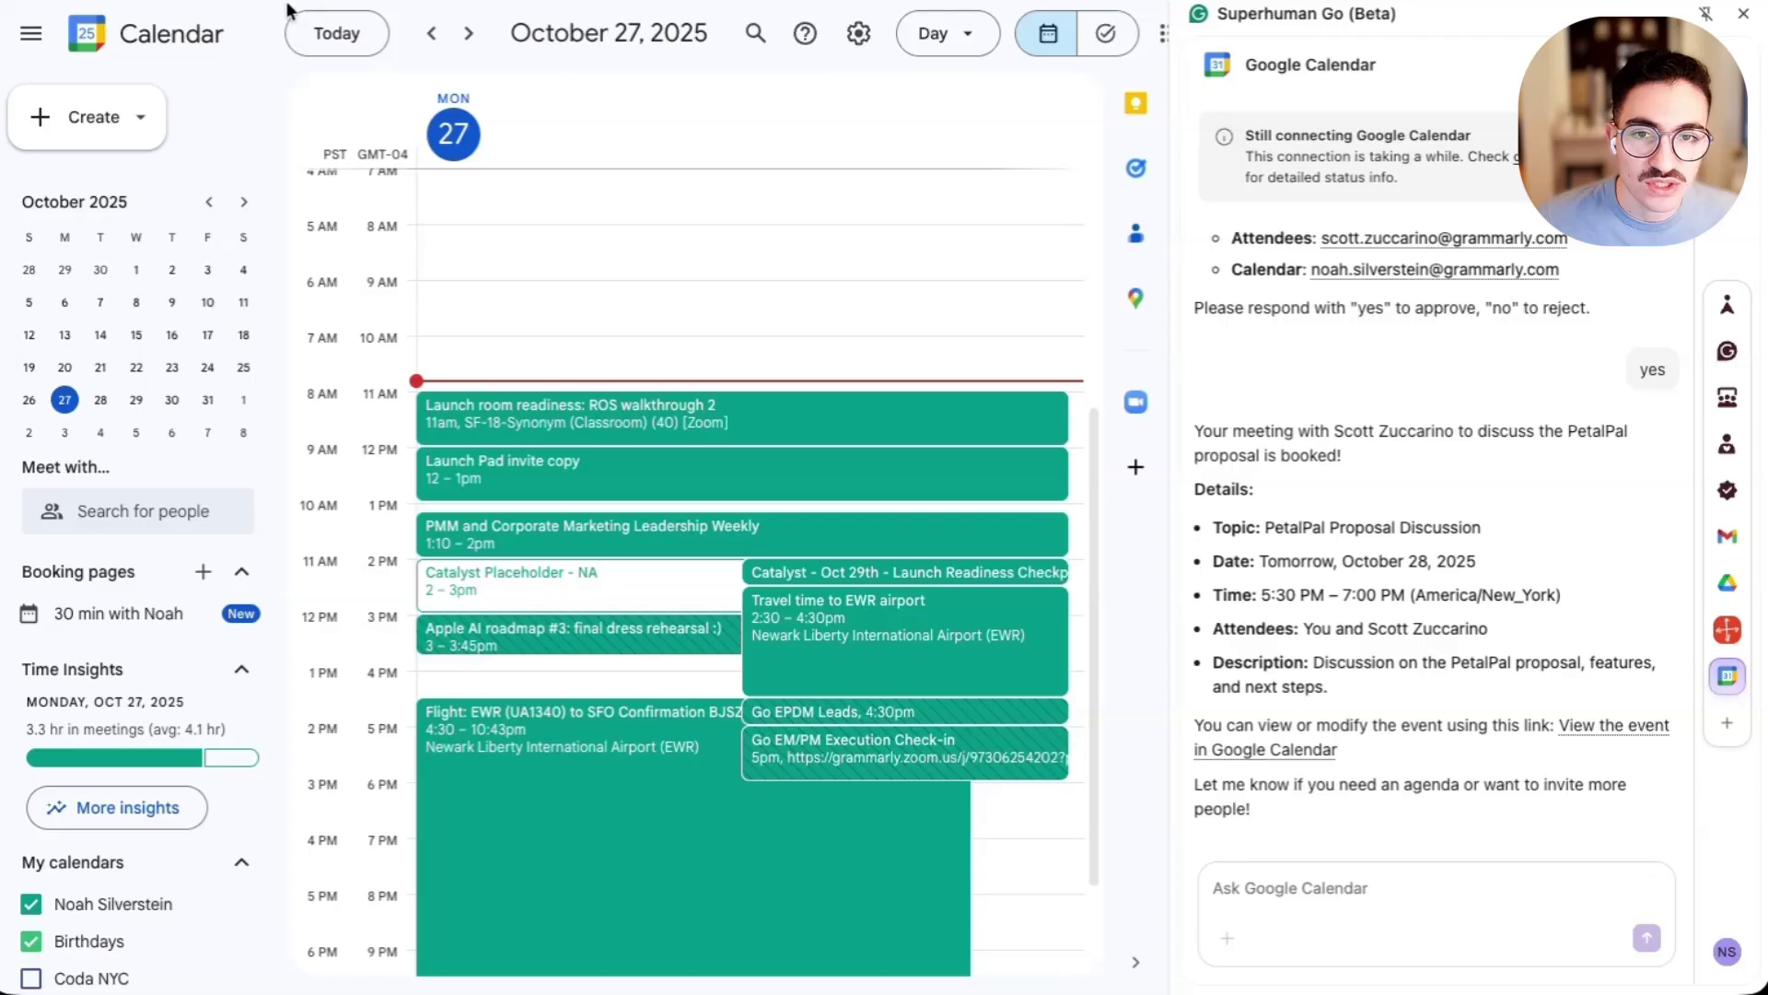
pyautogui.click(469, 33)
pyautogui.scroll(-1, 575, 516)
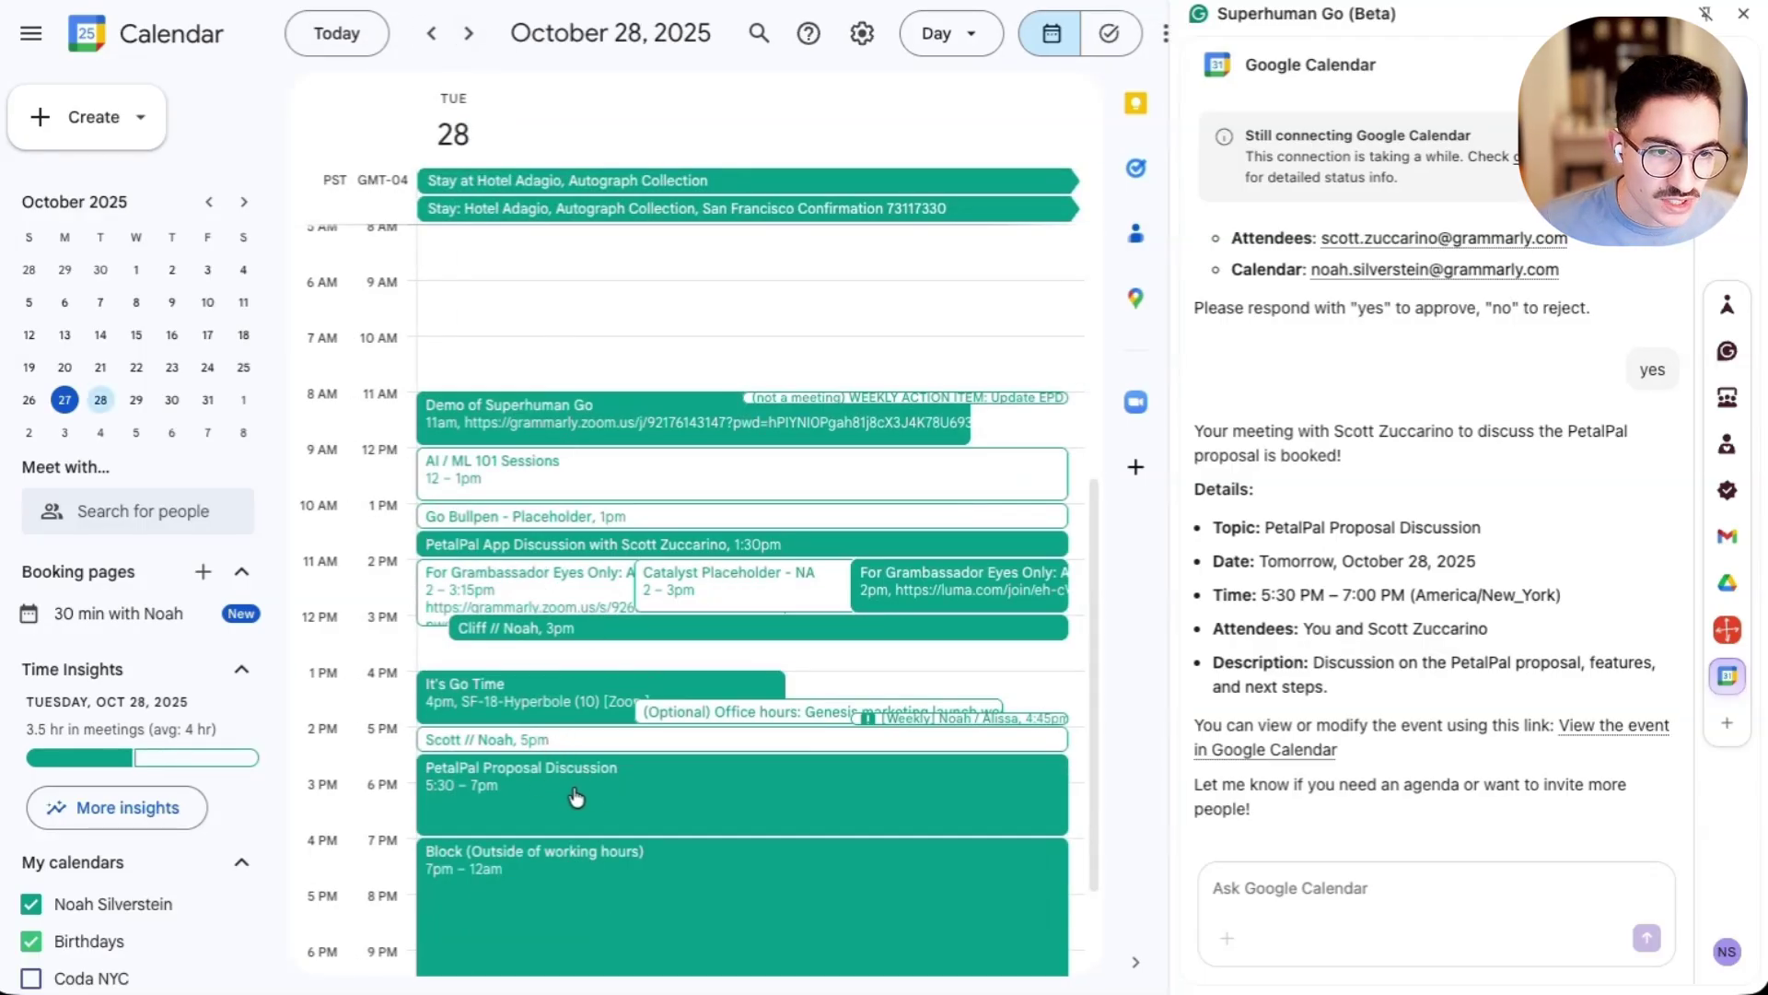
pyautogui.hotkey('ctrl', 'Tab')
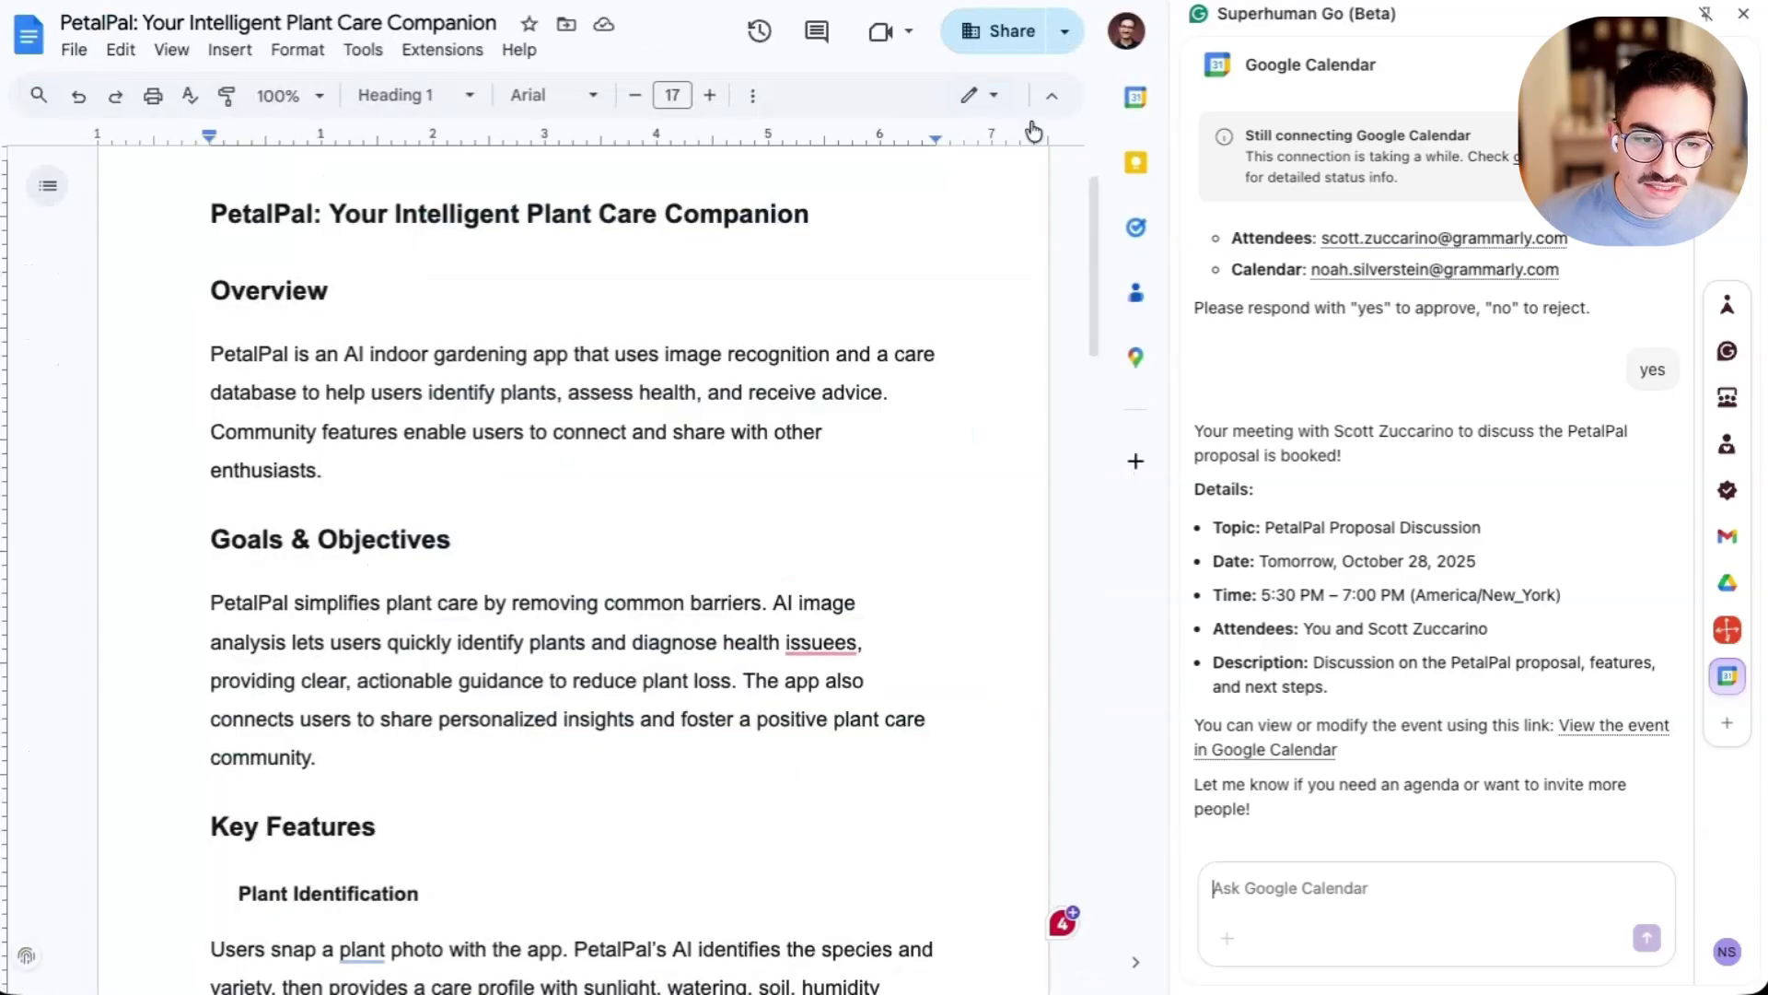
# - Ask the Radical Candor agent to show places where the doc could be improved
pyautogui.click(1728, 631)
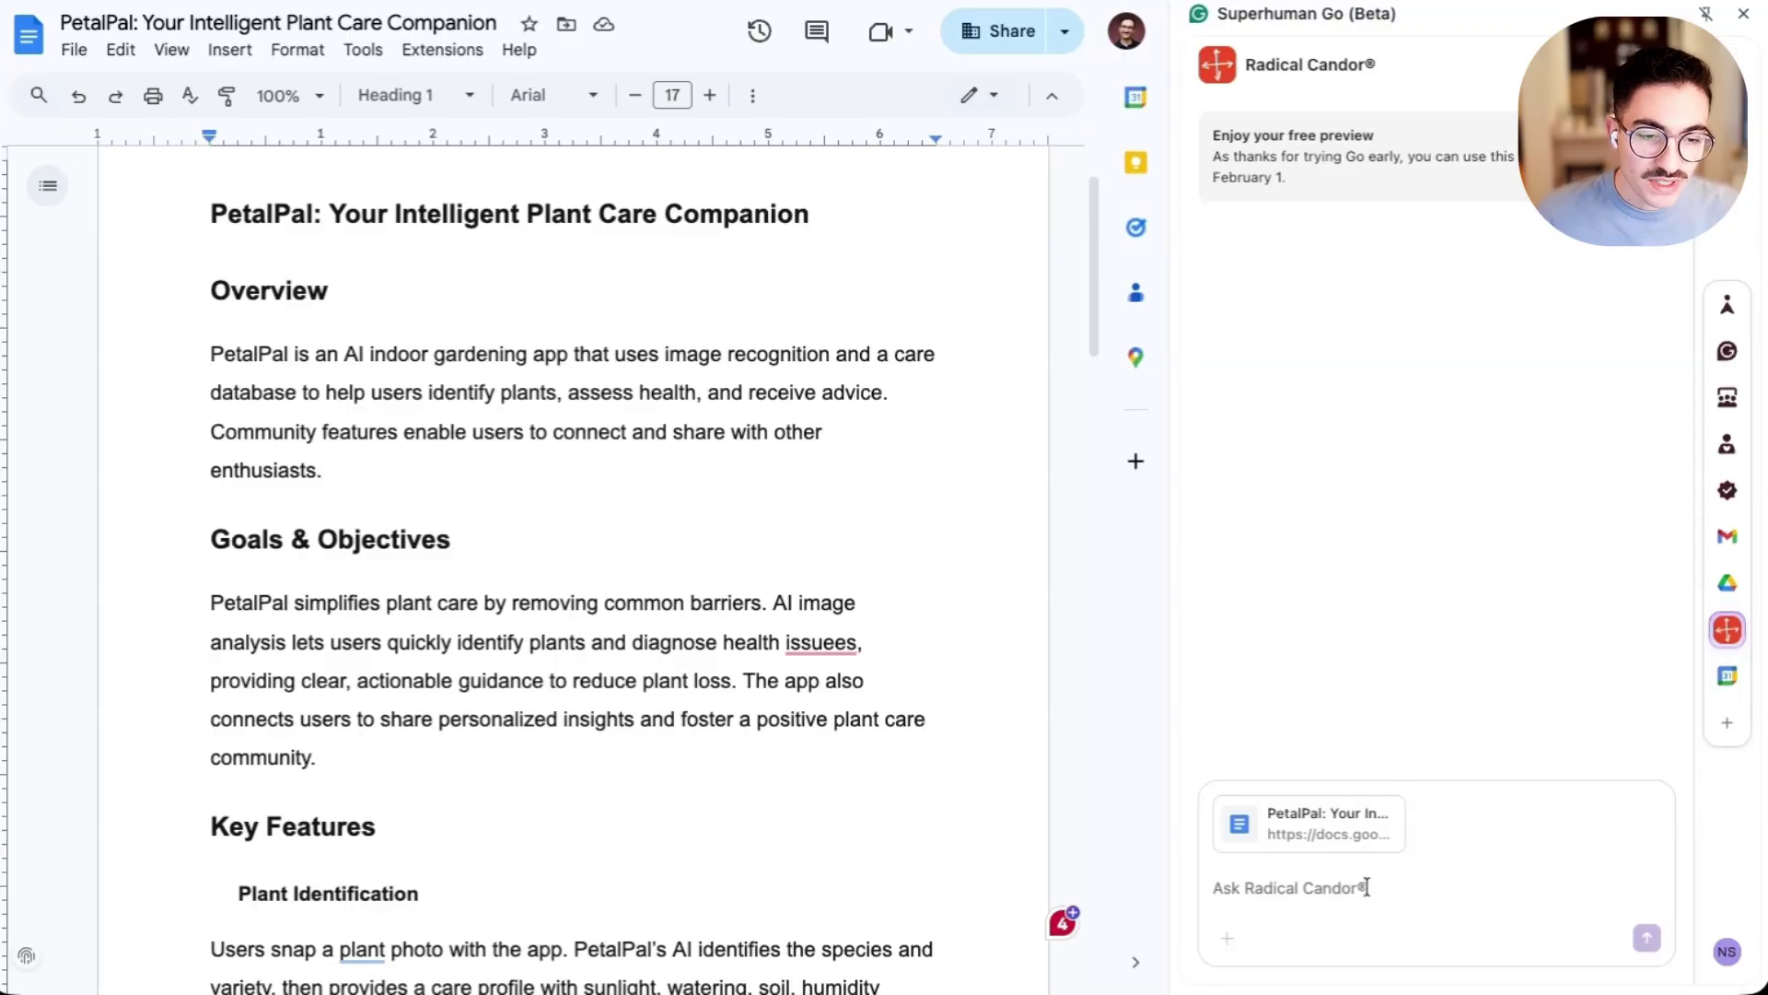
pyautogui.write('show me places where')
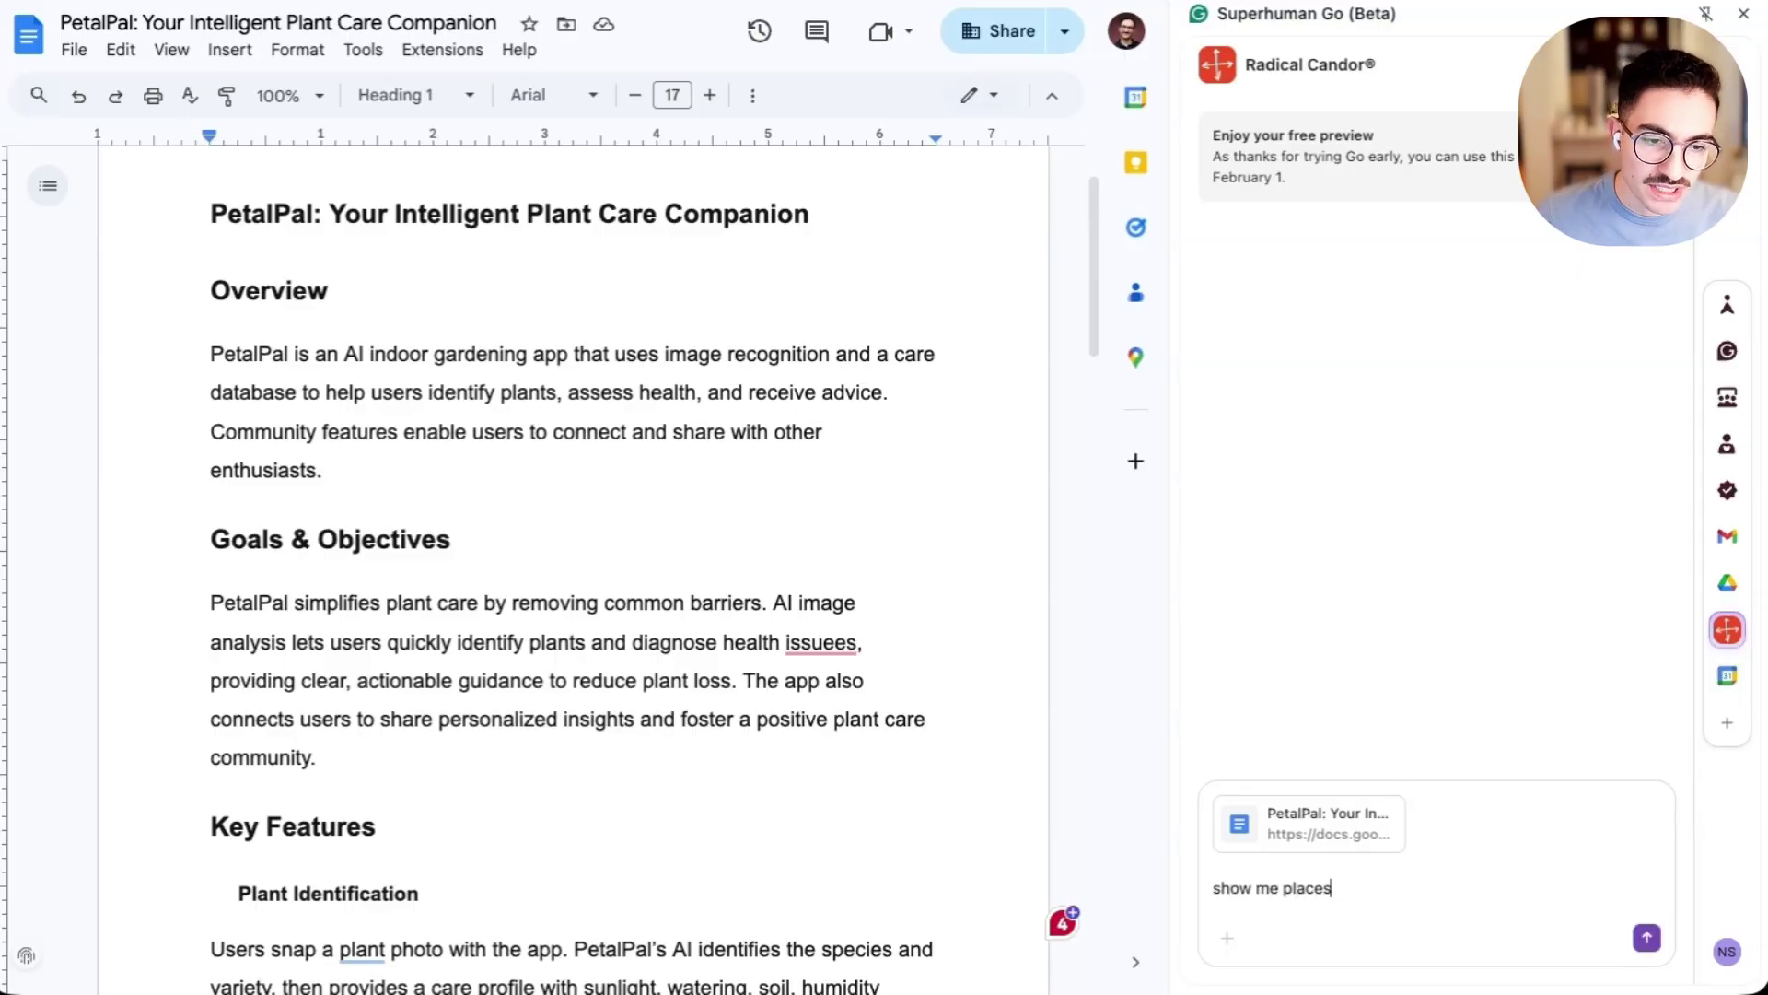
pyautogui.write('d impro')
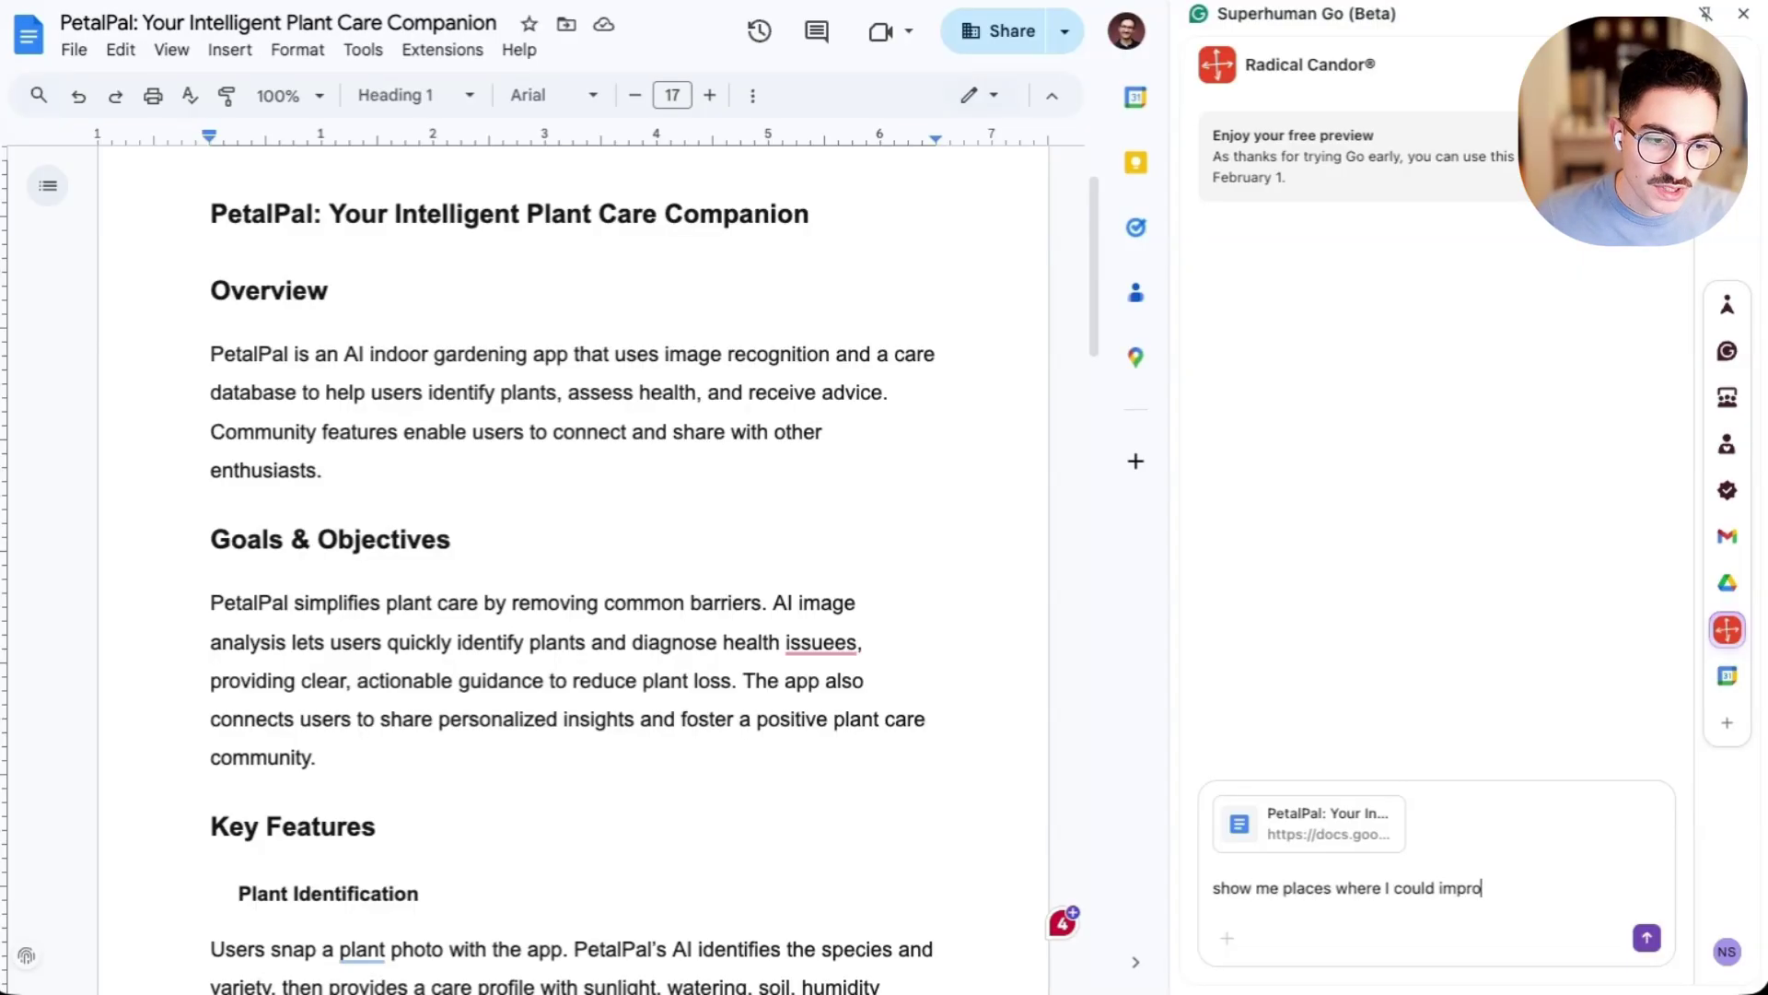
pyautogui.write('ve my doc')
pyautogui.press('Return')
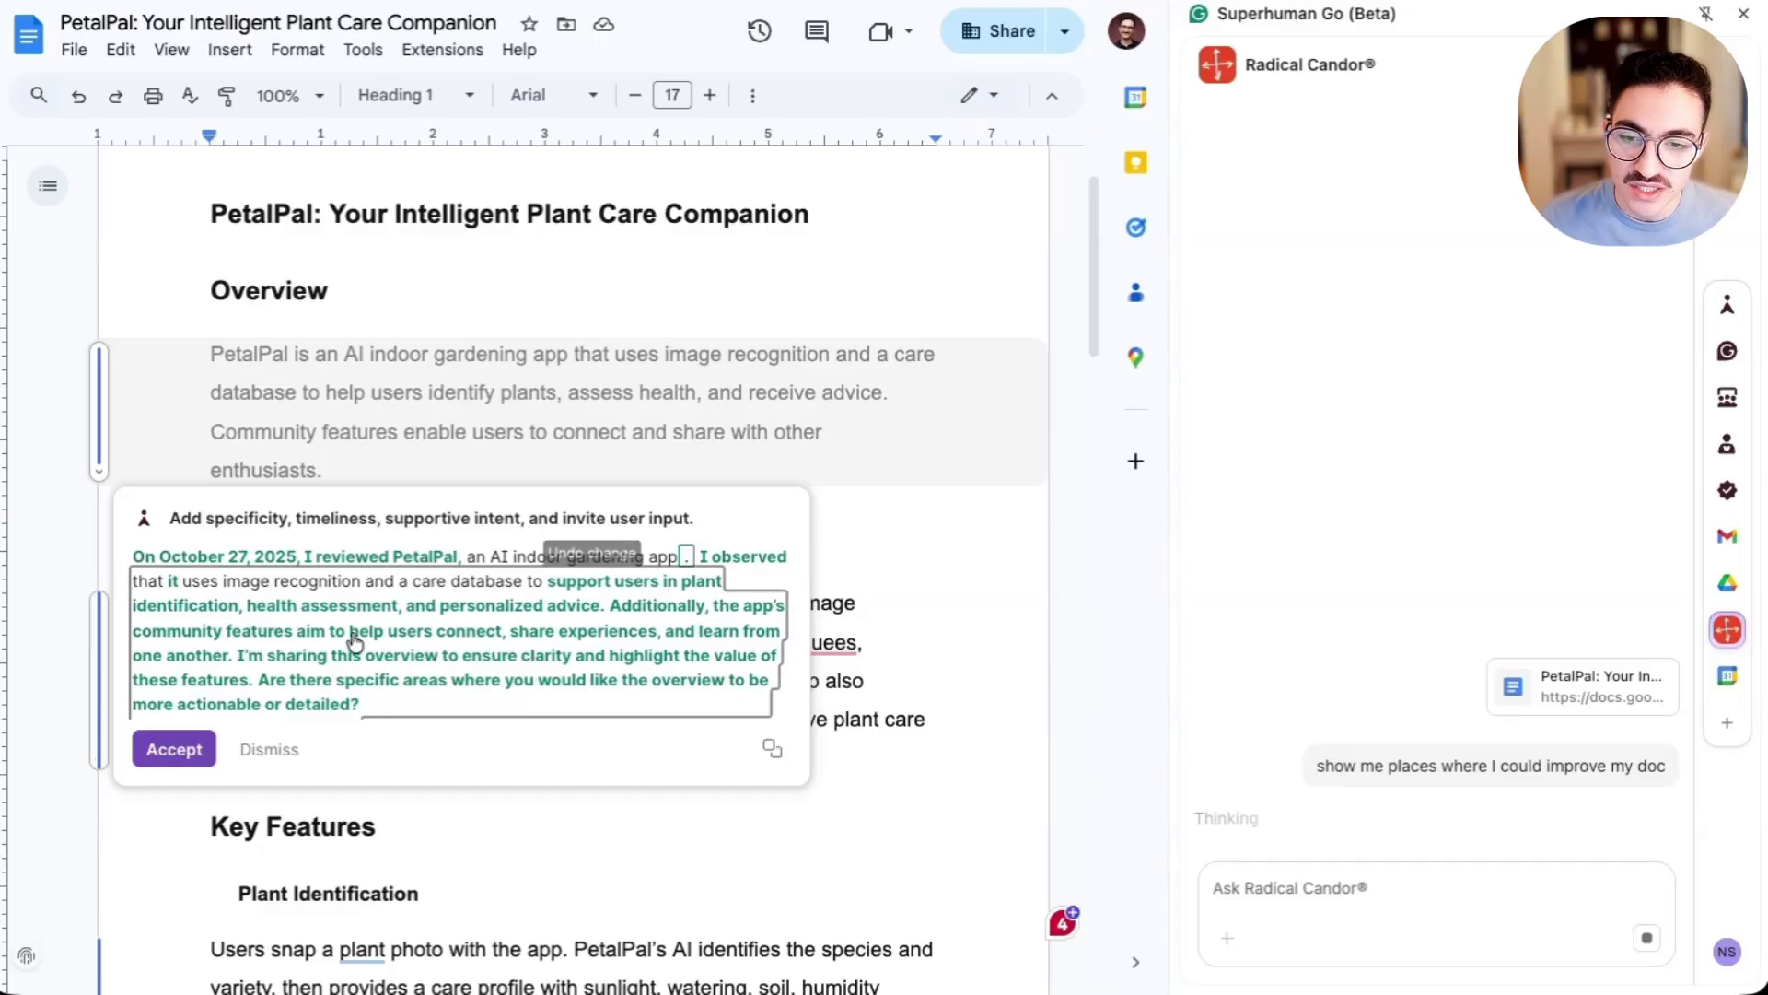
# - View the Goals & Objectives rewrite suggestion and dismiss it without accepting
pyautogui.click(94, 679)
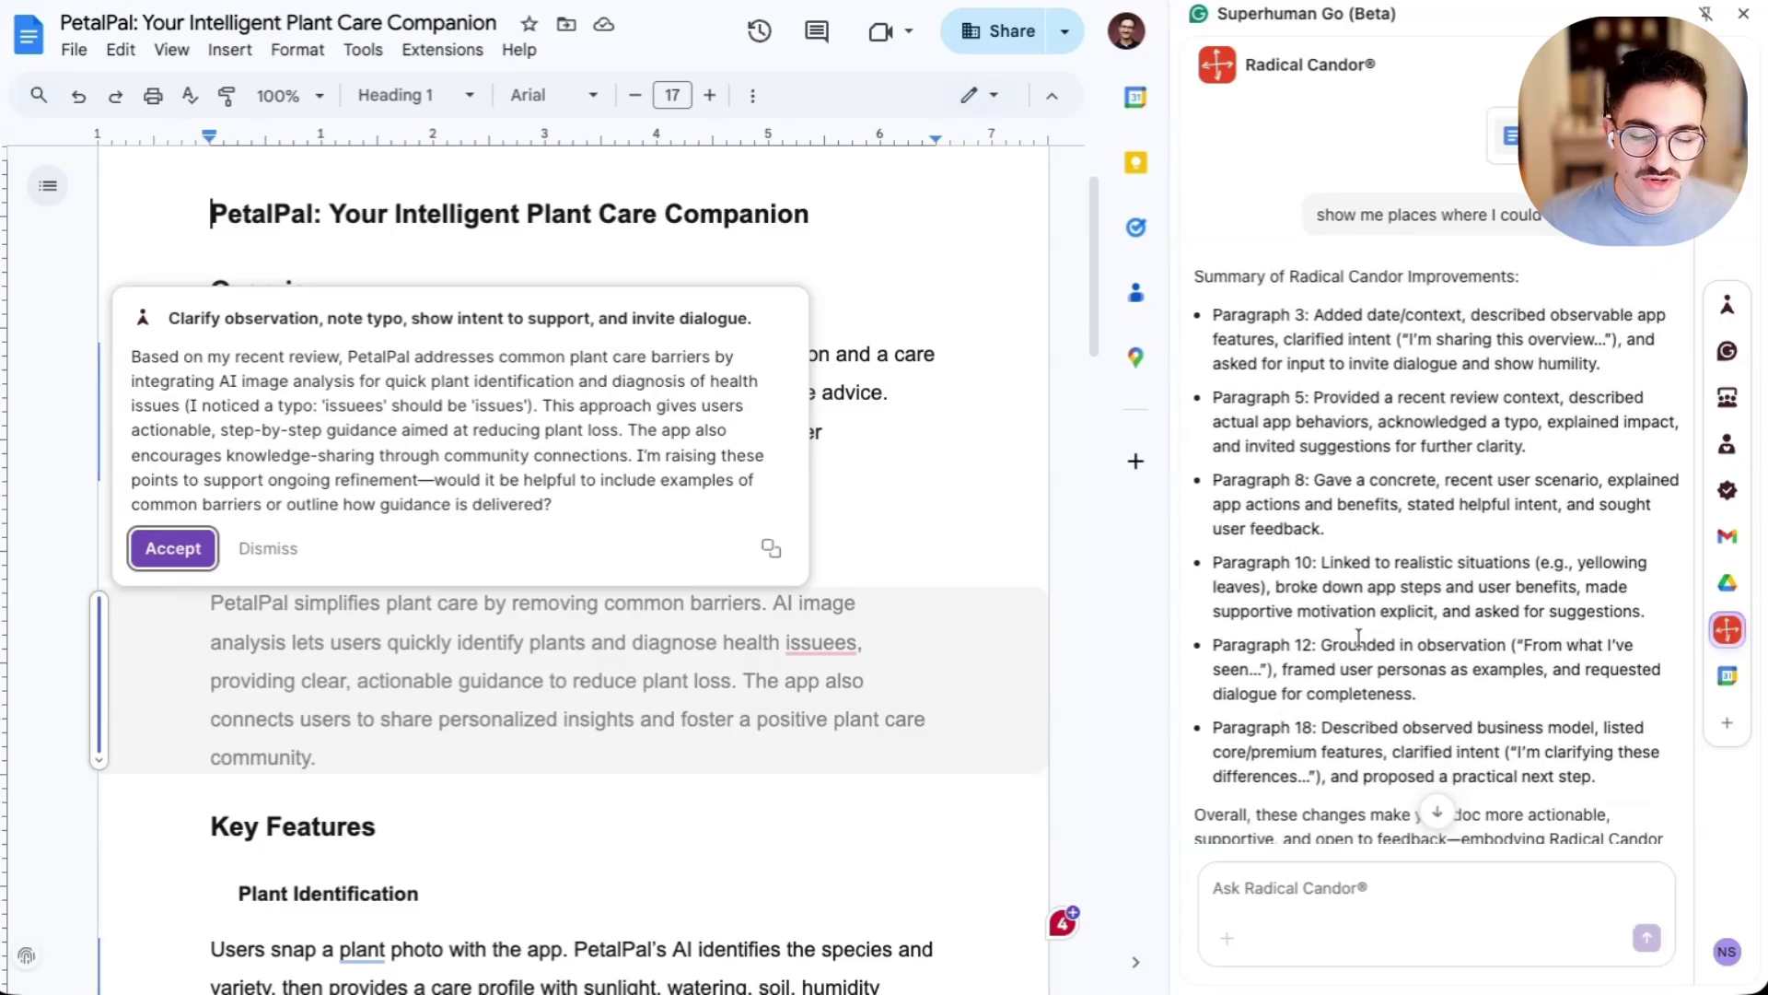
pyautogui.click(857, 683)
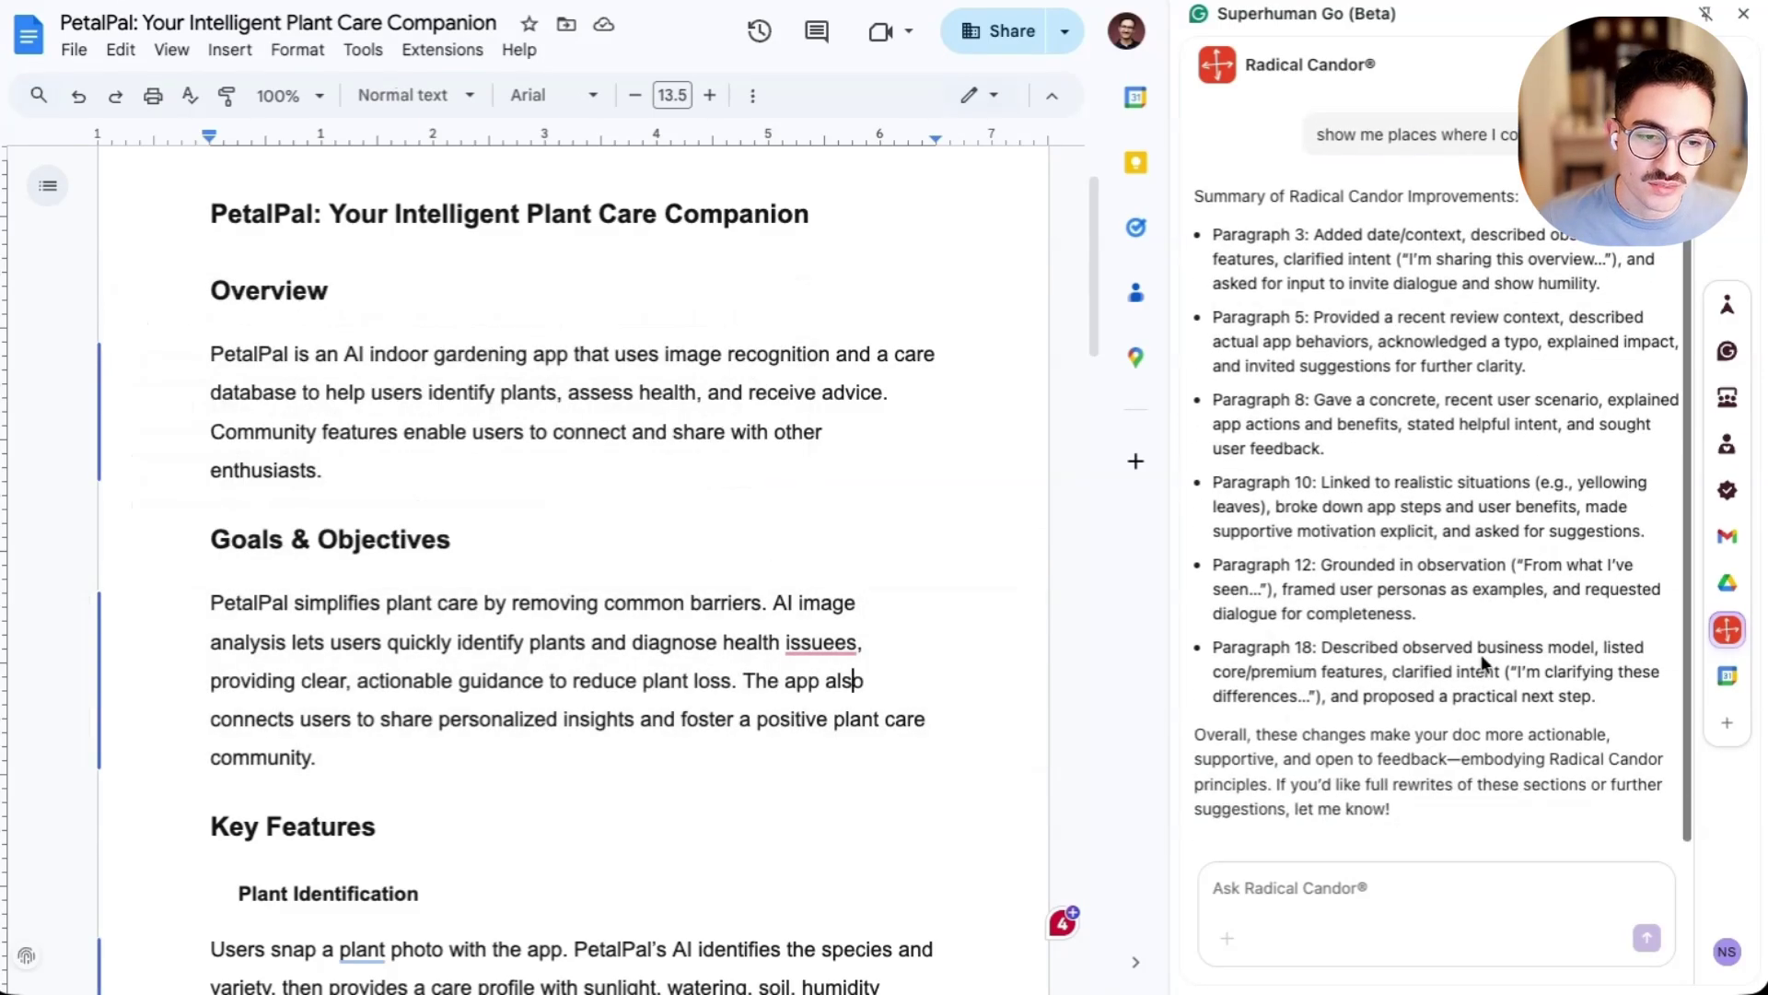